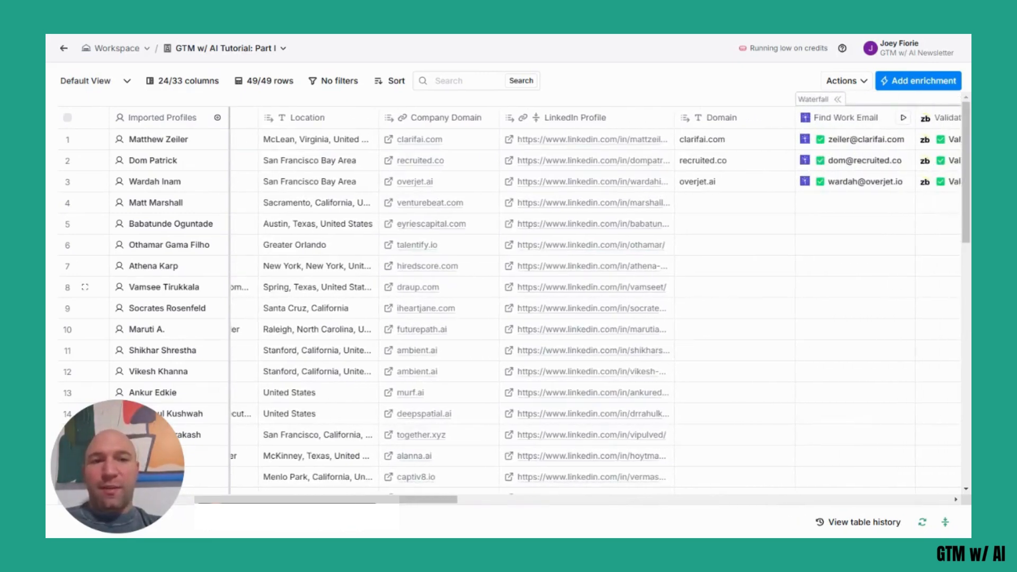
Review the profile table's enrichment columns, from the work email waterfall to the company solution, AI summary, company analysis and response.
scroll(583, 286, "right", 6)
scroll(561, 286, "right", 5)
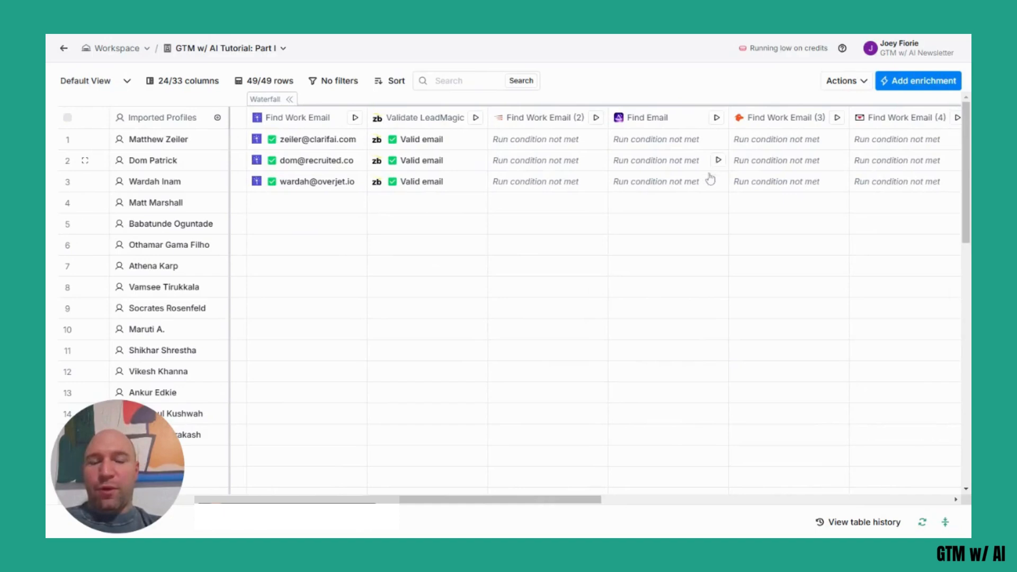
scroll(742, 272, "right", 6)
scroll(743, 272, "right", 8)
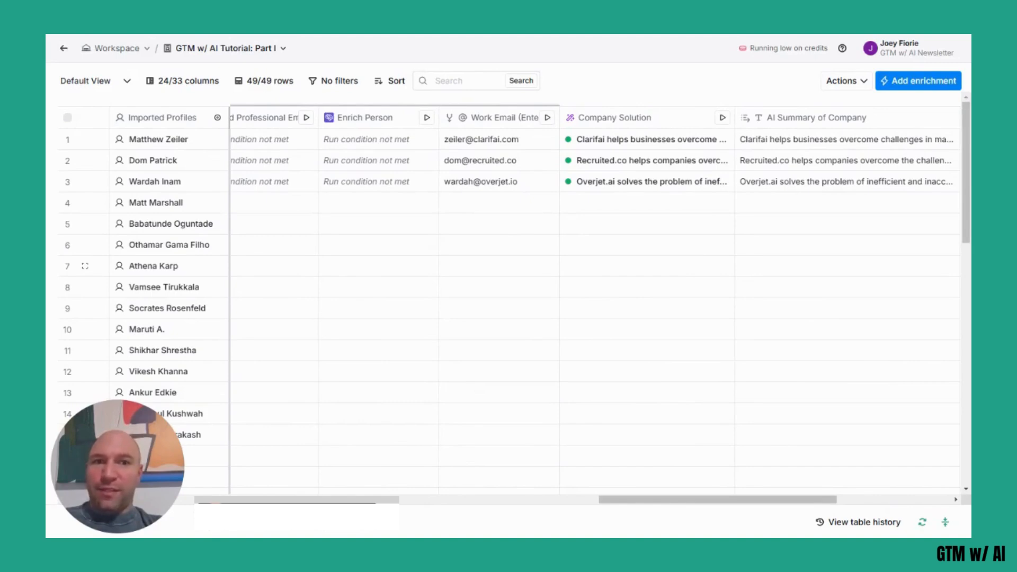
scroll(596, 302, "right", 5)
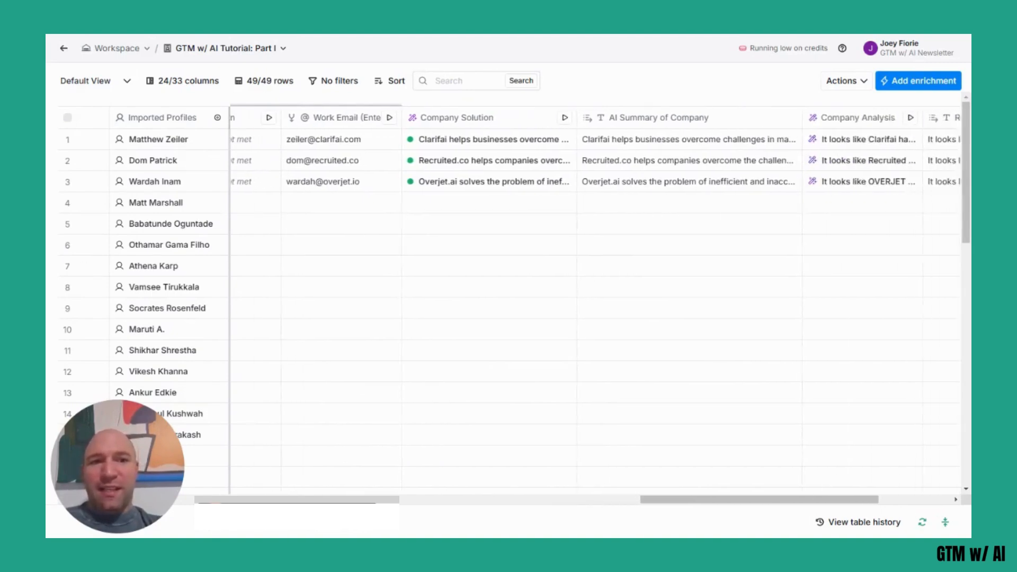
scroll(772, 263, "right", 6)
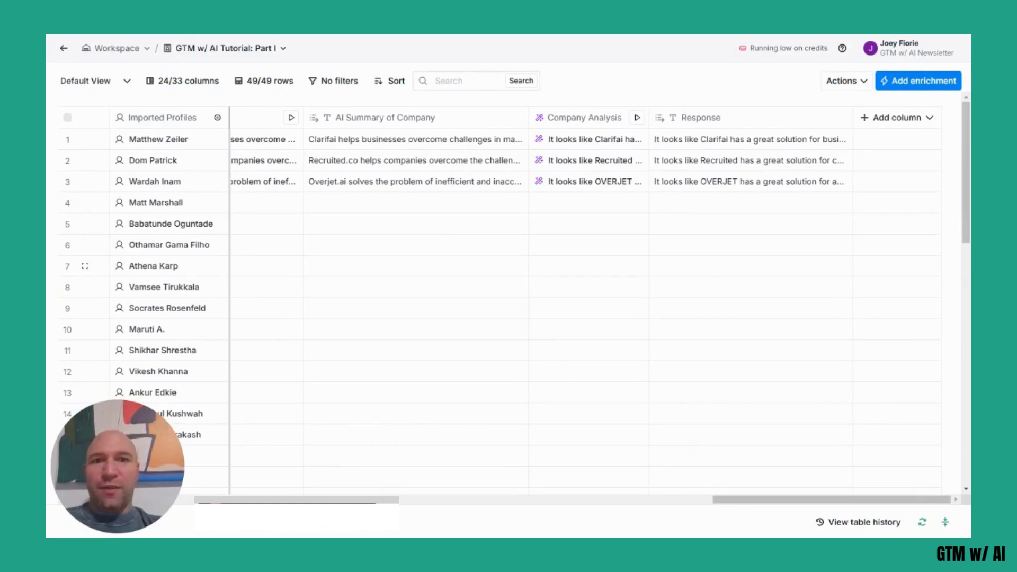
scroll(593, 297, "left", 3)
scroll(594, 297, "left", 10)
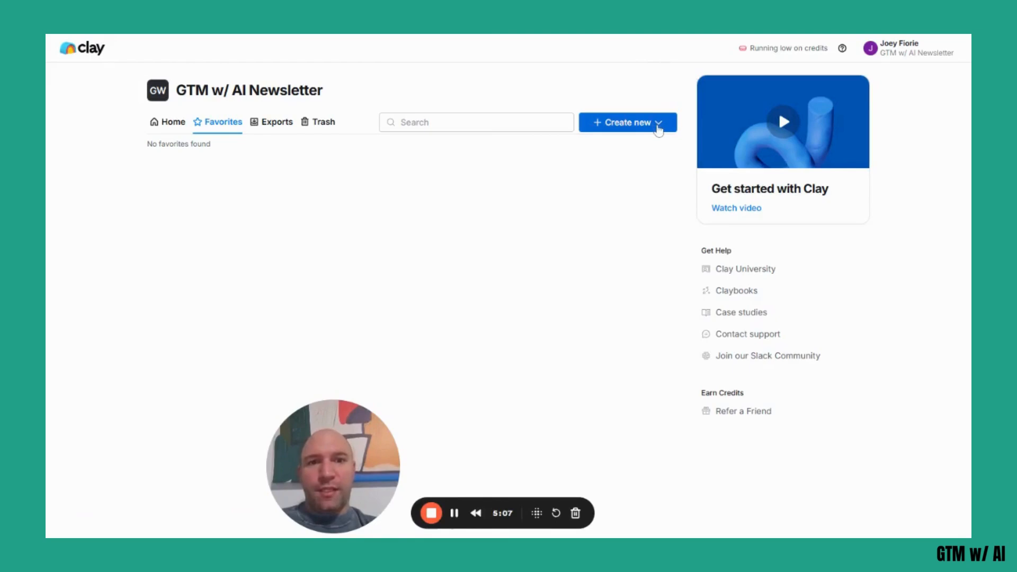
Create a new table that uses the Find companies source.
left_click(659, 129)
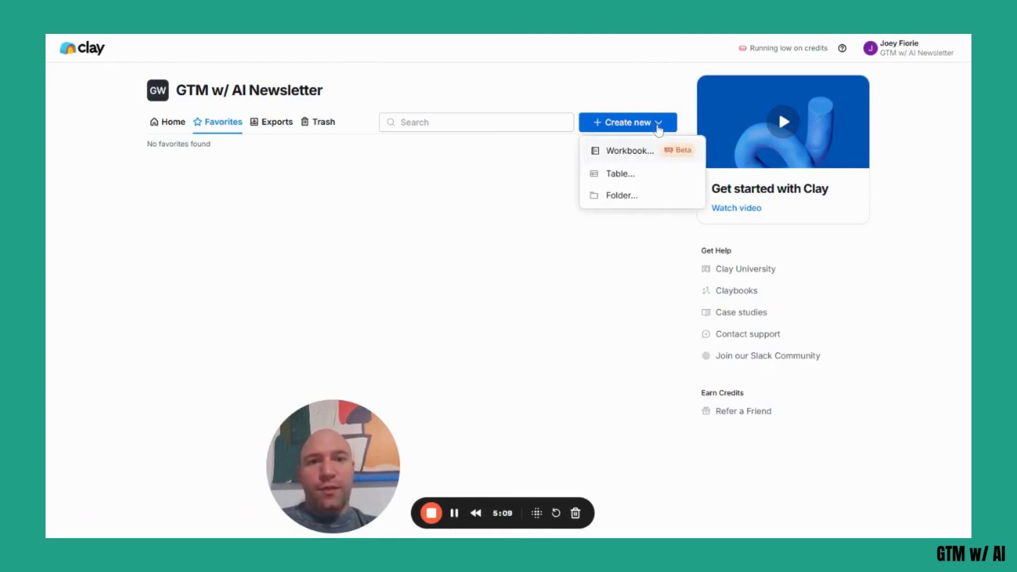
left_click(633, 180)
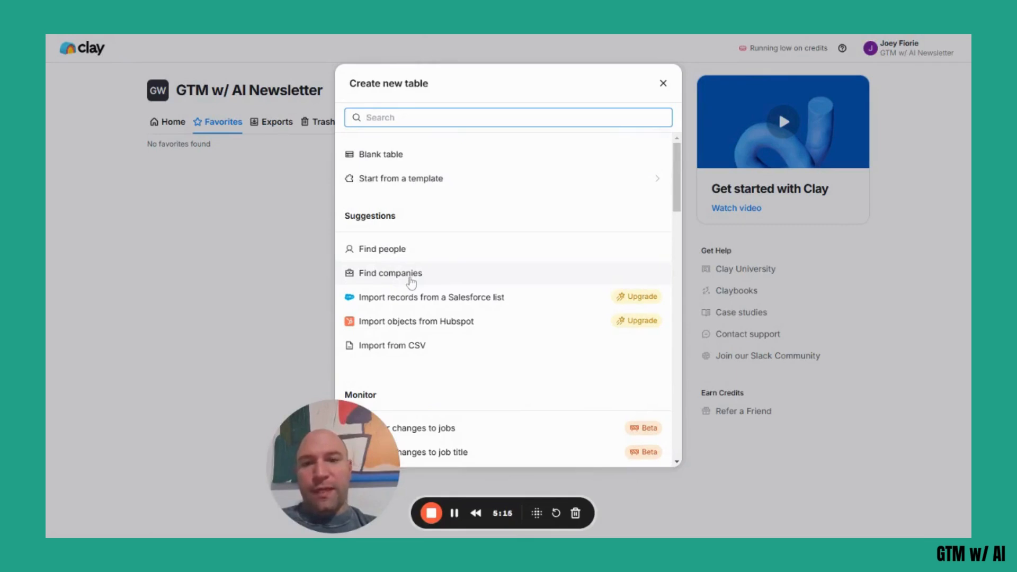
left_click(411, 280)
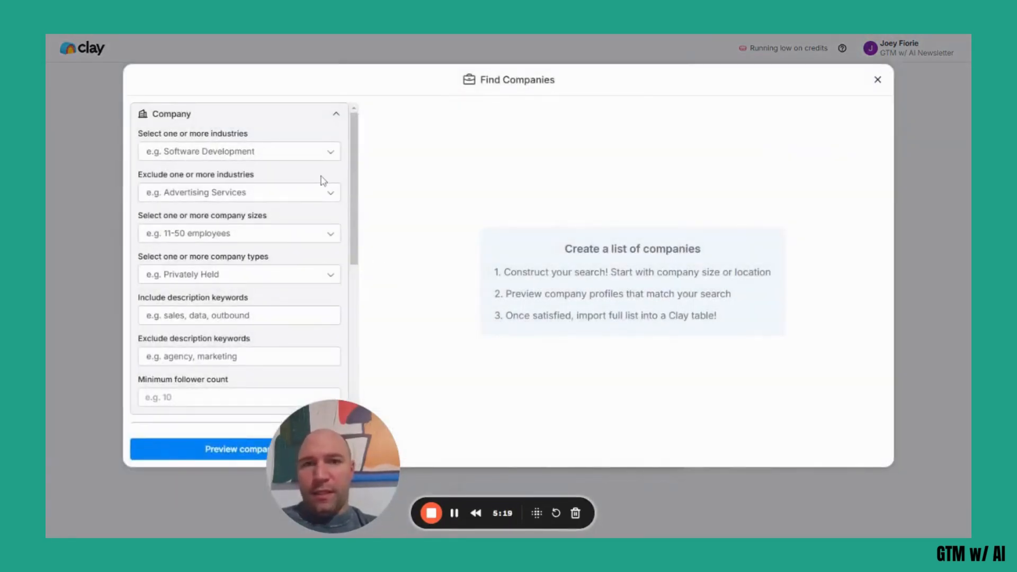
Restrict the company search to the Software Development industry.
scroll(198, 299, "down", 3)
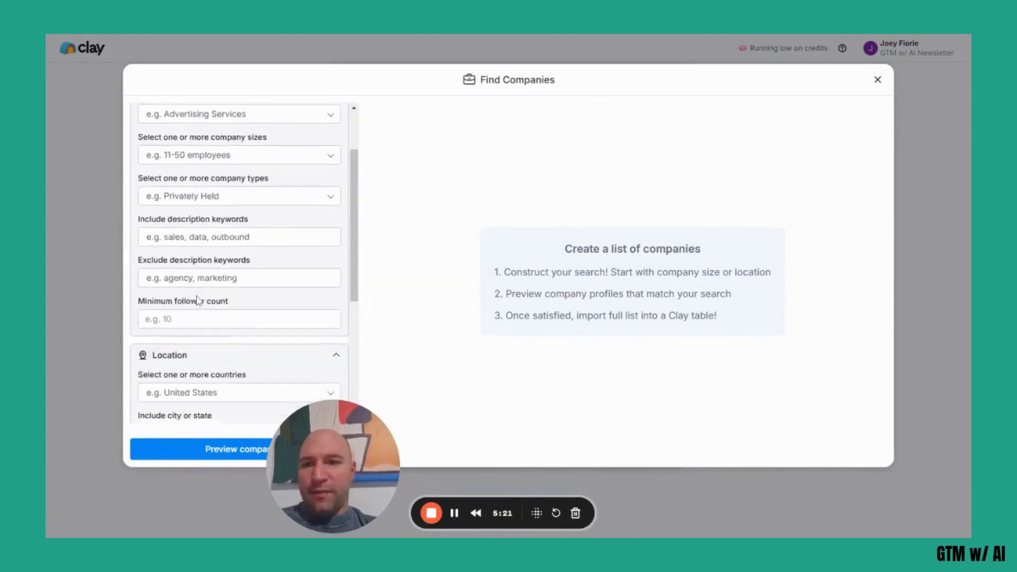
scroll(197, 299, "down", 3)
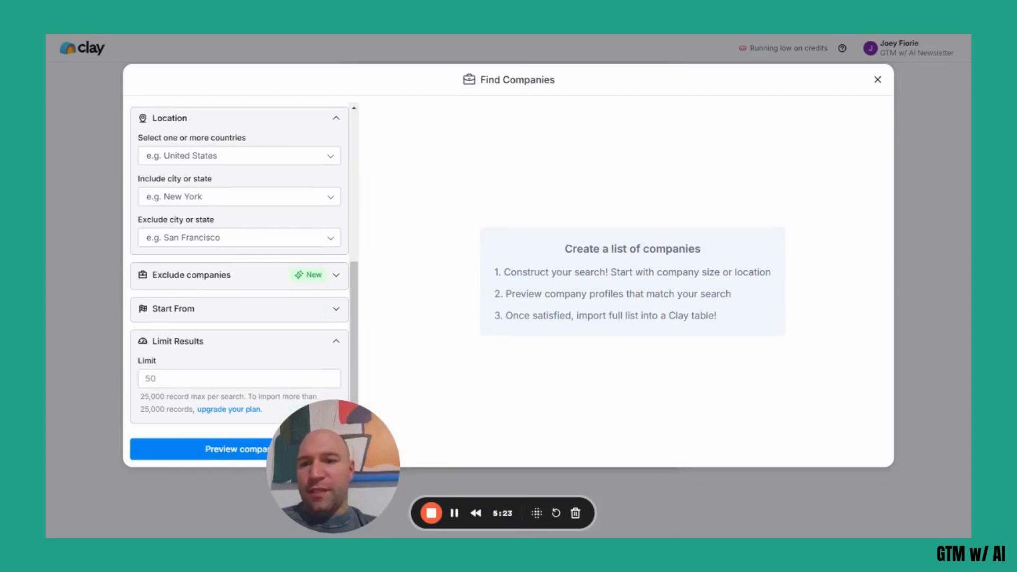
scroll(240, 265, "up", 6)
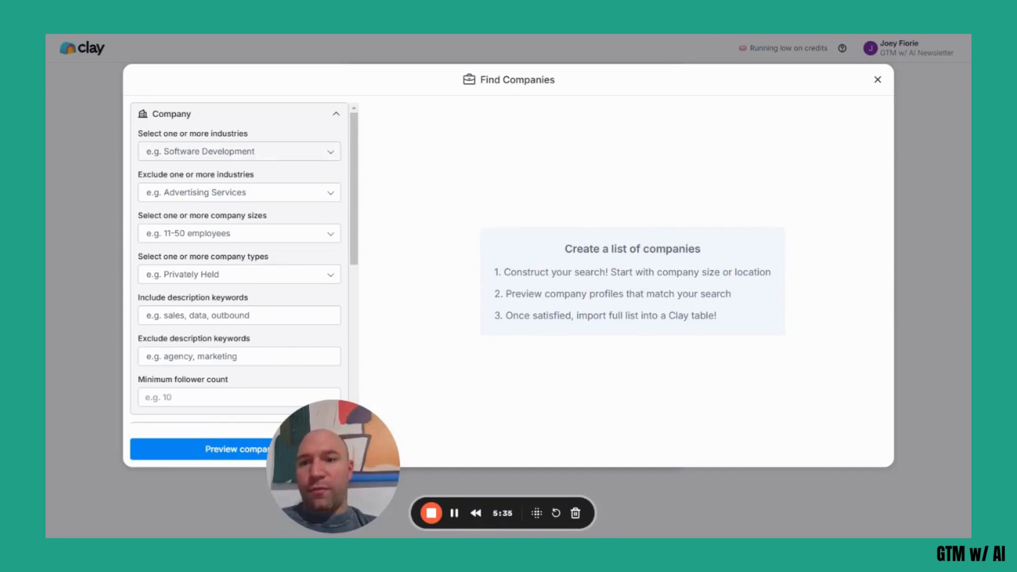
left_click(238, 152)
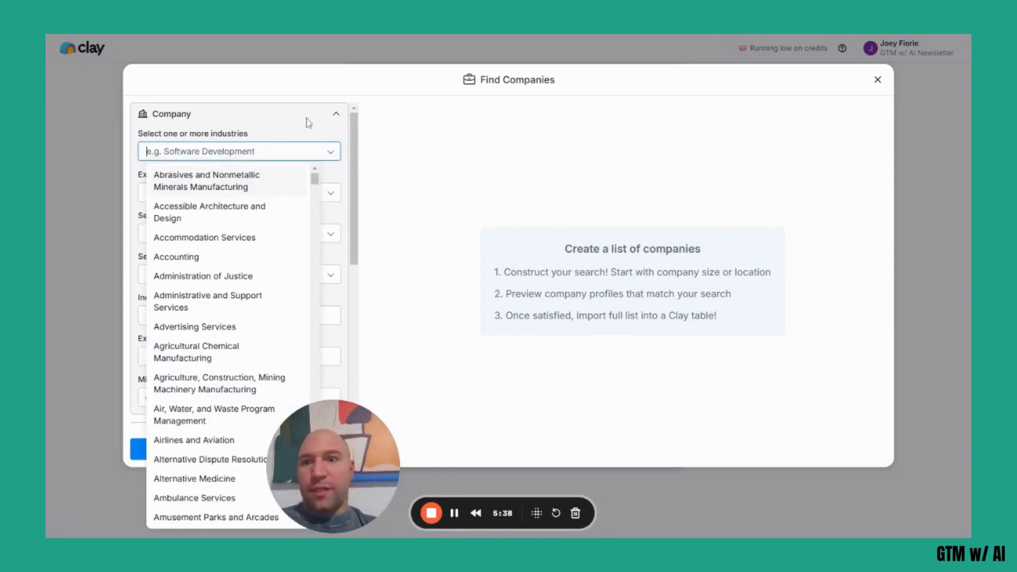
left_click(278, 129)
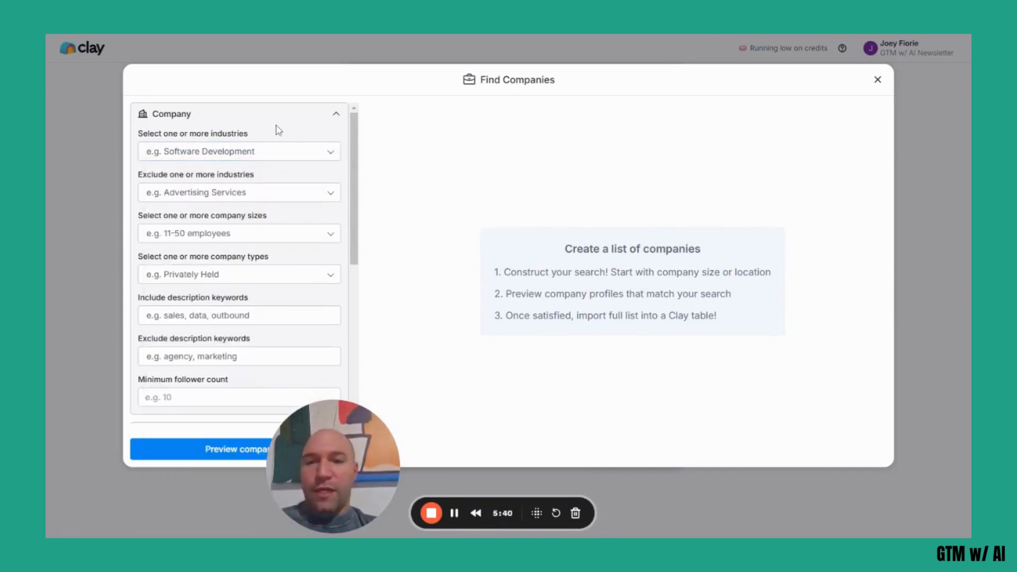
left_click(239, 152)
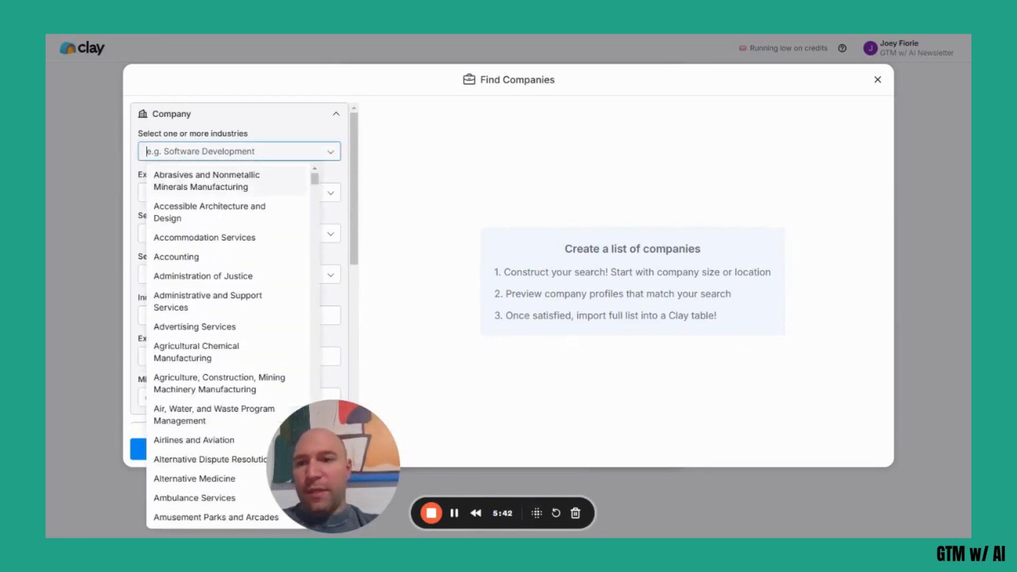
type("software")
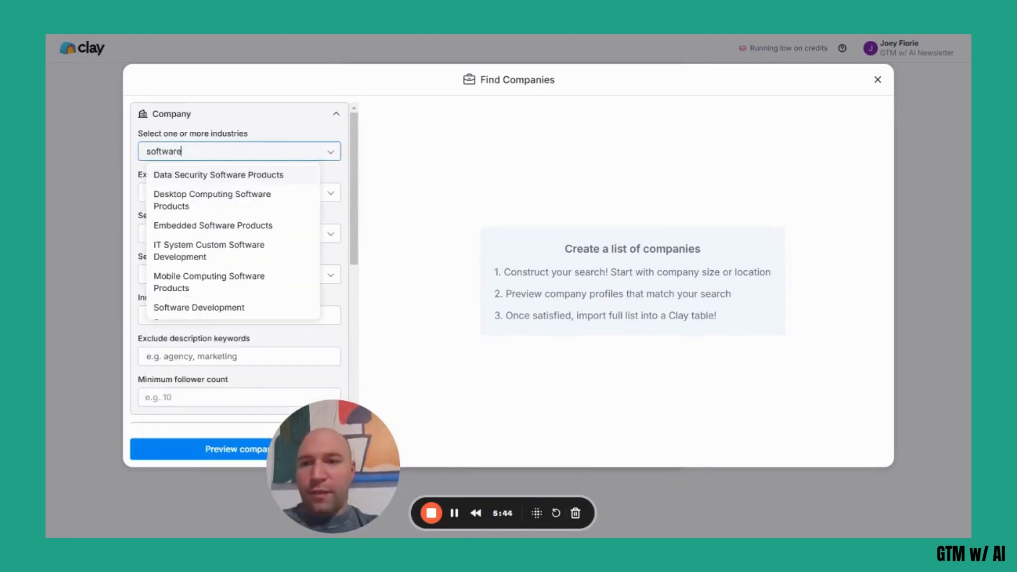
left_click(222, 308)
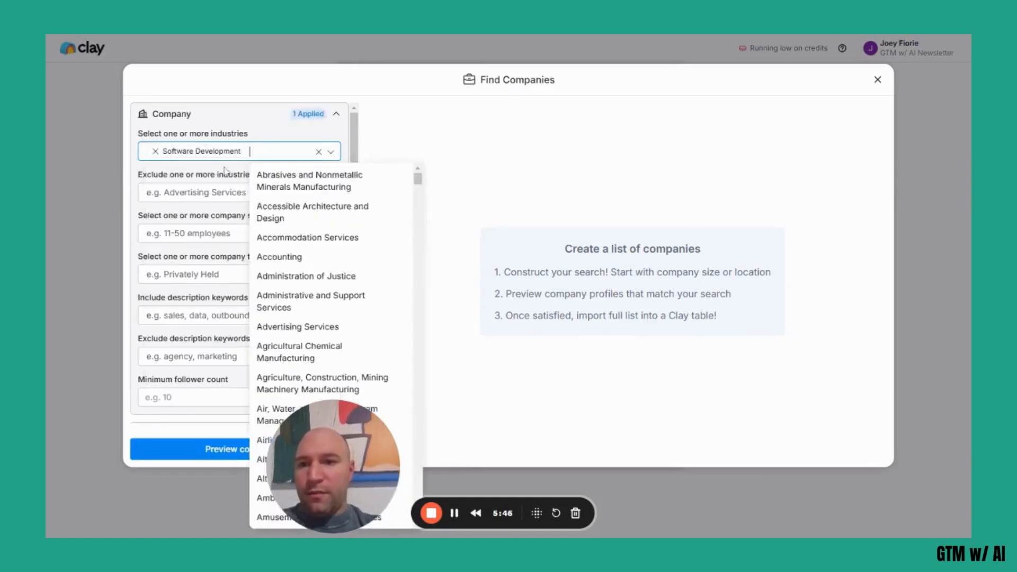
left_click(219, 135)
Add "artificial intelligence" as a keyword that company descriptions must include.
left_click(211, 321)
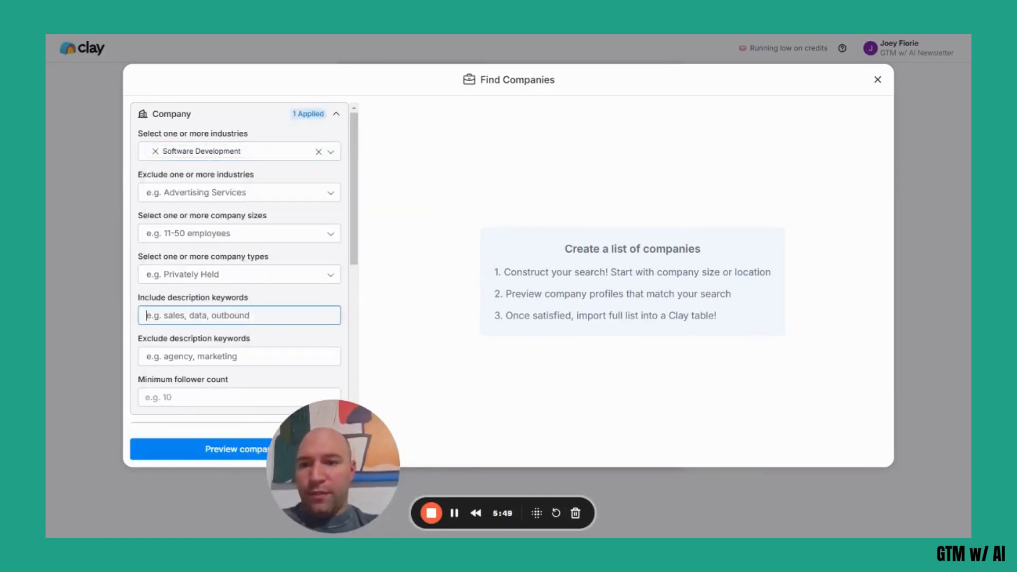
type("arti")
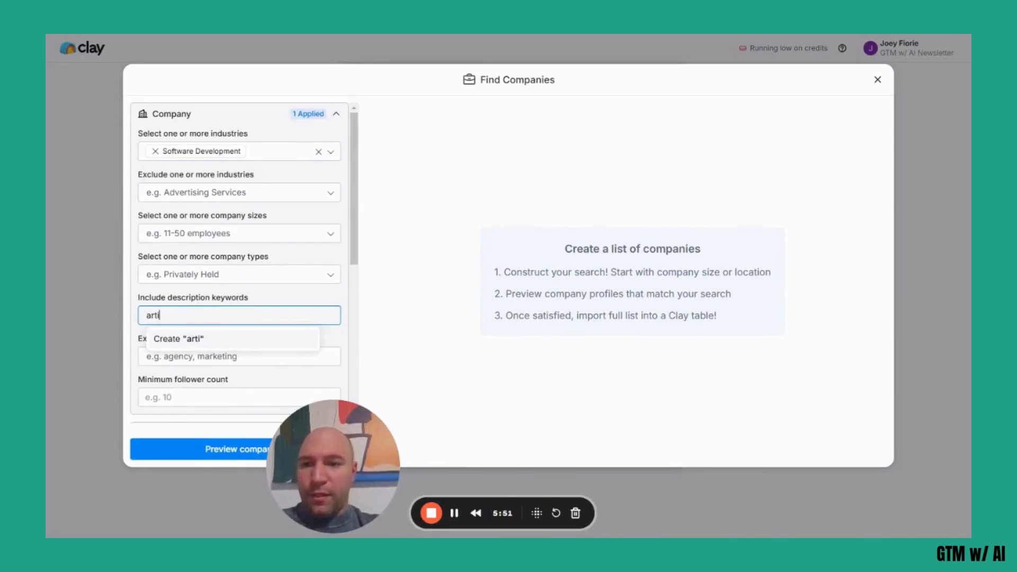
type("ficial intell")
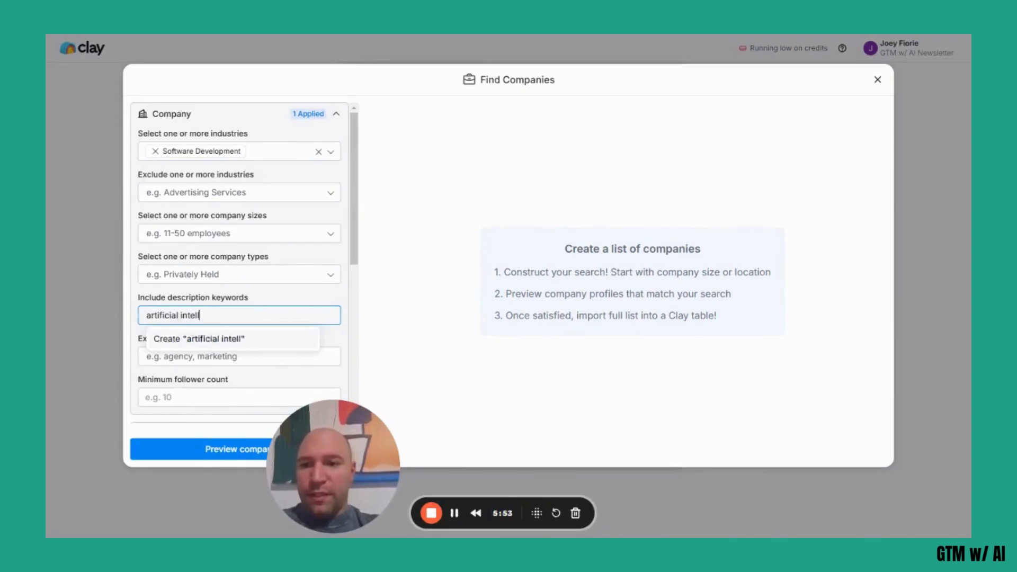
type("igence")
key("Return")
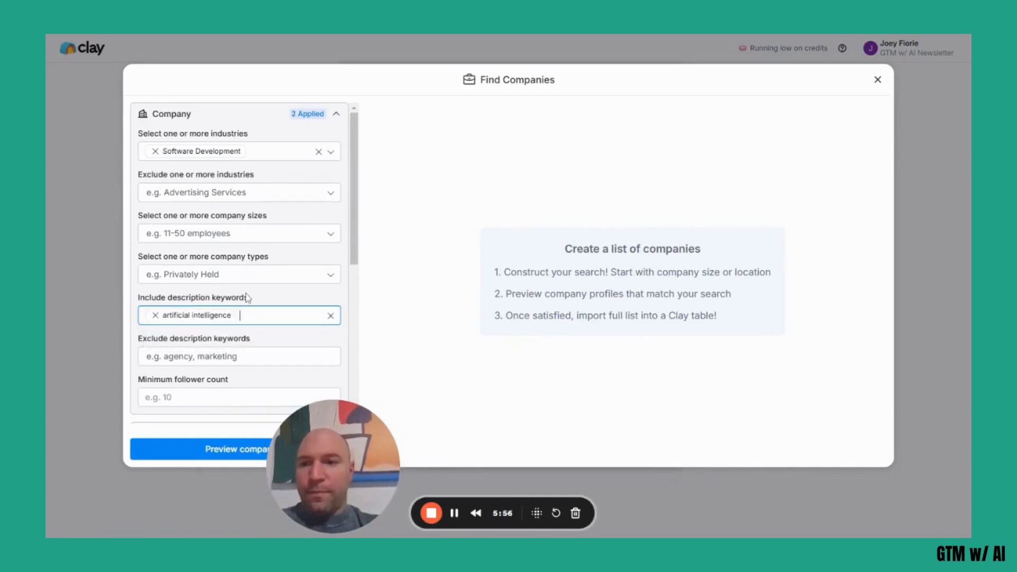
Limit the company location to the United States and preview the matching companies.
scroll(247, 295, "down", 3)
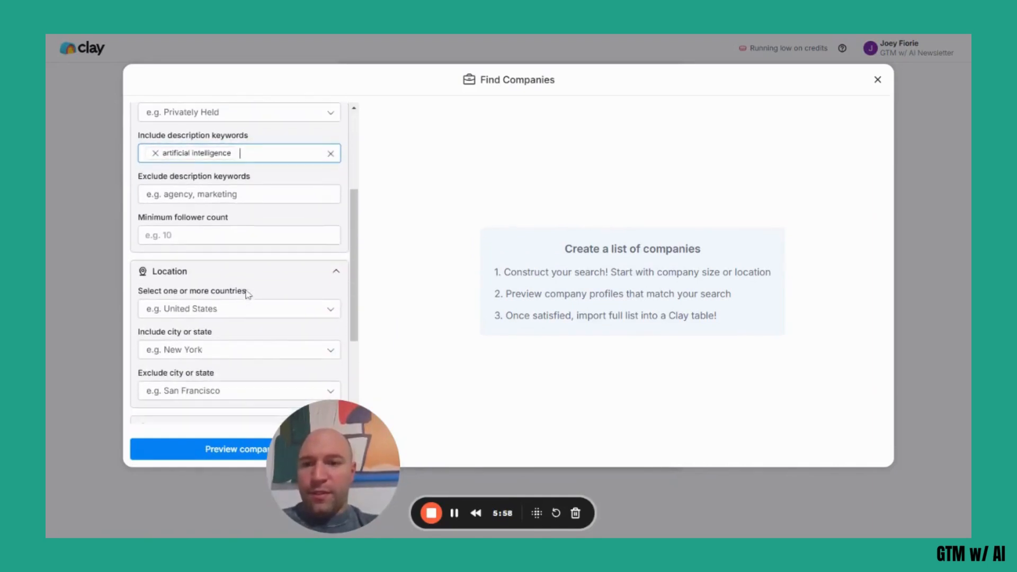
left_click(236, 310)
type("u")
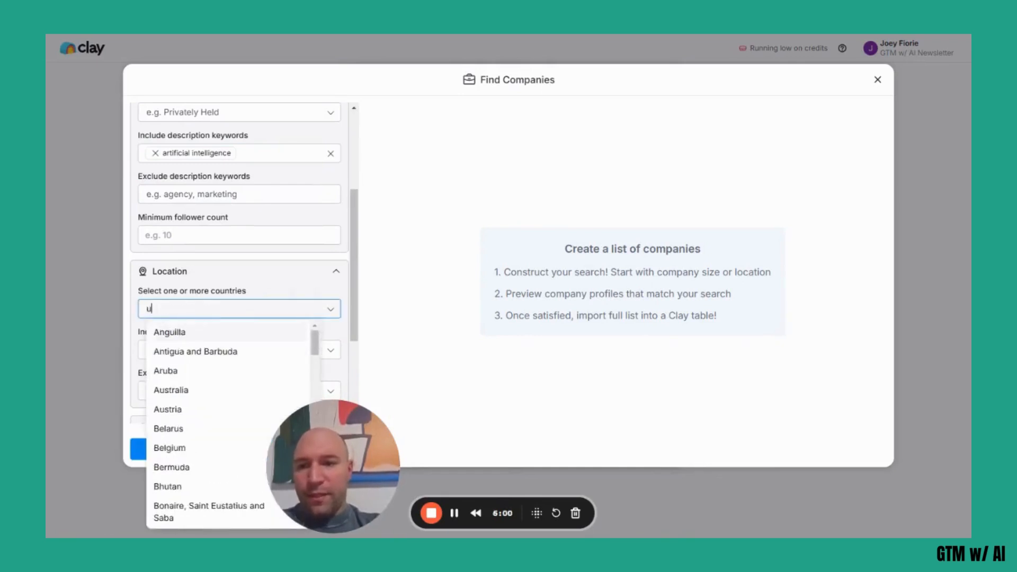
type("nited states")
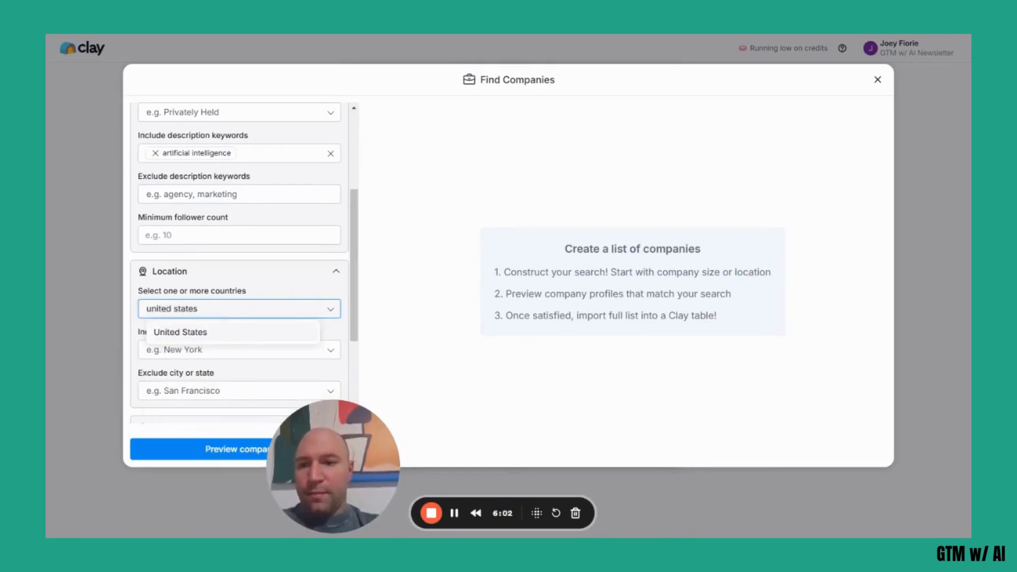
left_click(206, 337)
scroll(202, 318, "down", 3)
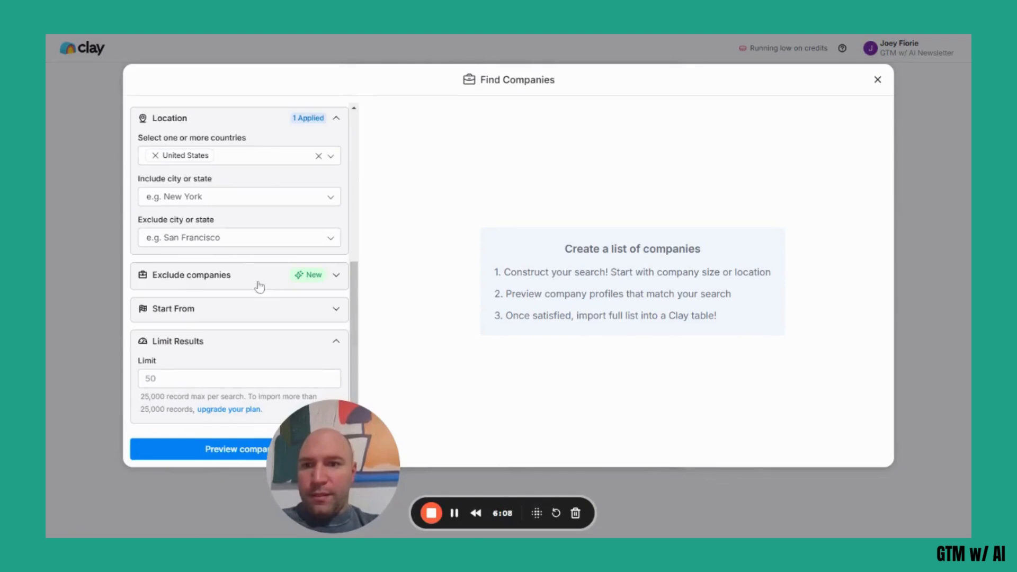
left_click(199, 450)
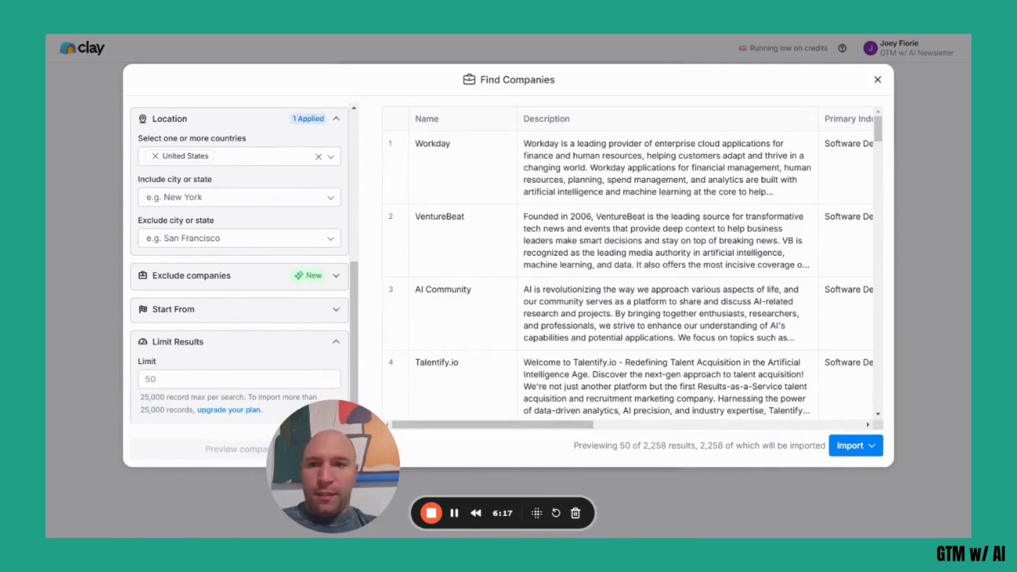
Look through the names and descriptions of the previewed companies.
scroll(570, 324, "down", 3)
scroll(570, 323, "down", 10)
scroll(634, 264, "down", 1)
scroll(634, 264, "down", 6)
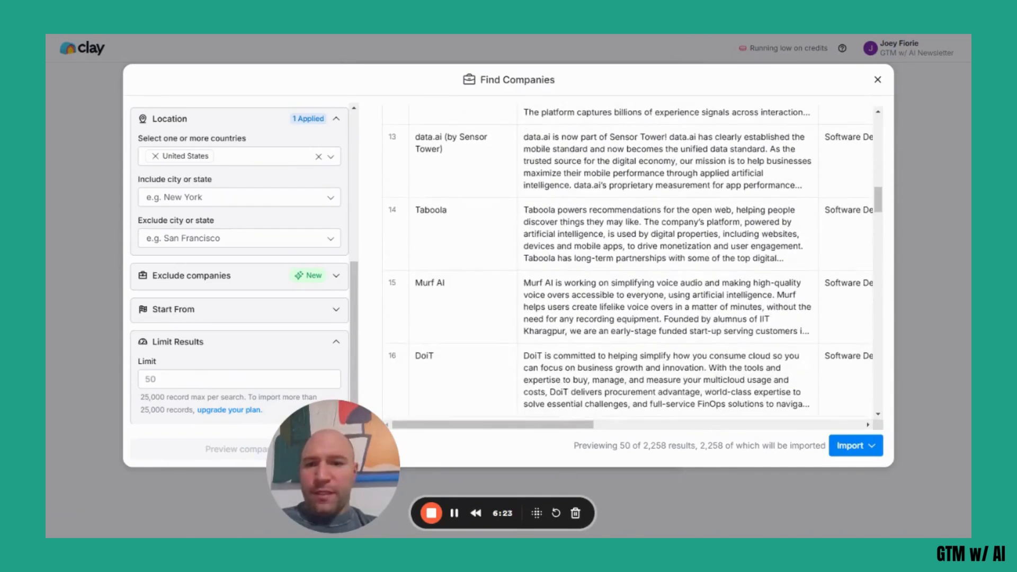
scroll(634, 264, "up", 18)
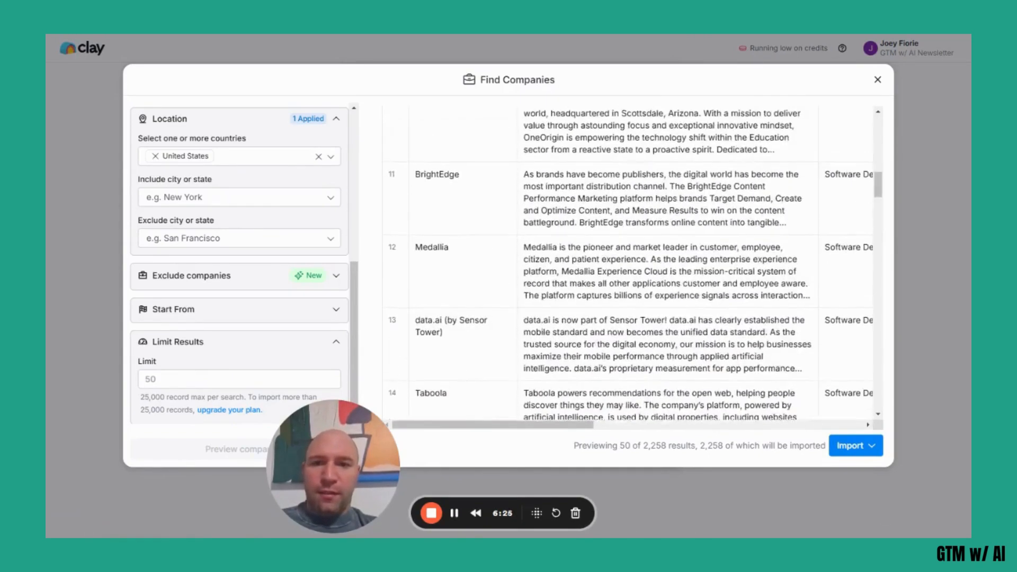
scroll(423, 268, "up", 2)
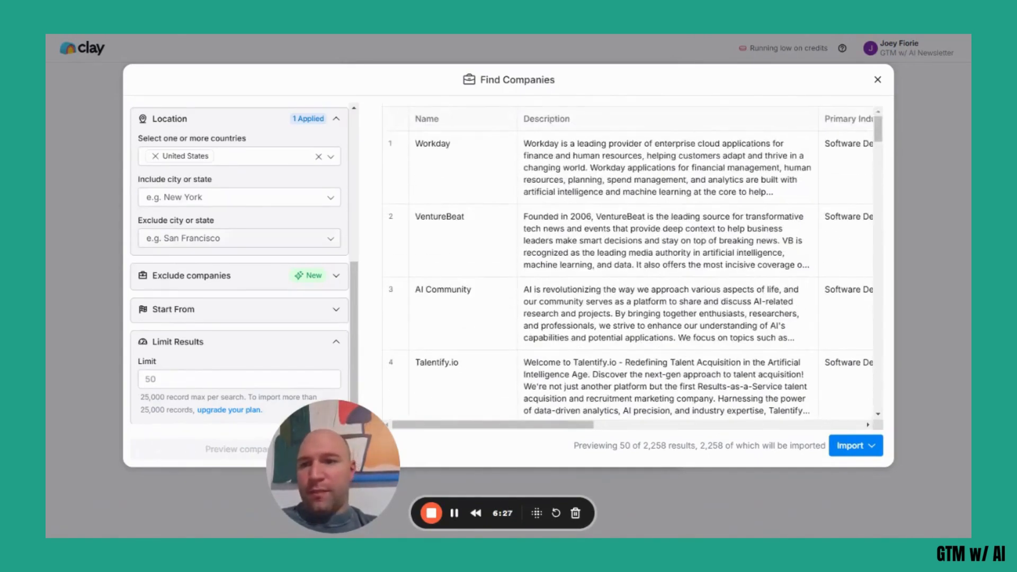
Narrow the company sizes to 51-200 and 201-500 employees, refresh the preview and check the listed companies.
scroll(229, 205, "up", 4)
scroll(332, 202, "up", 2)
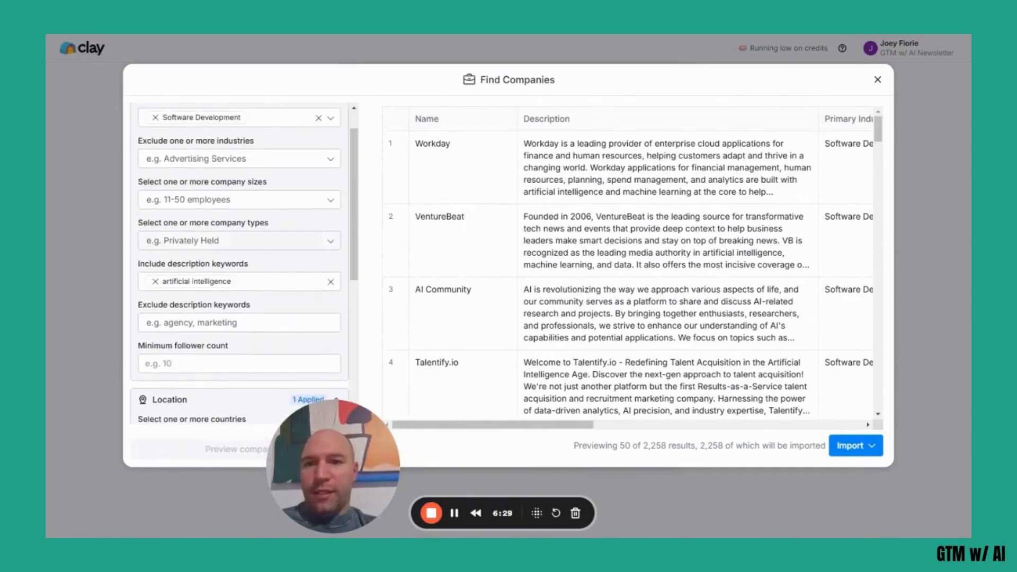
left_click(333, 202)
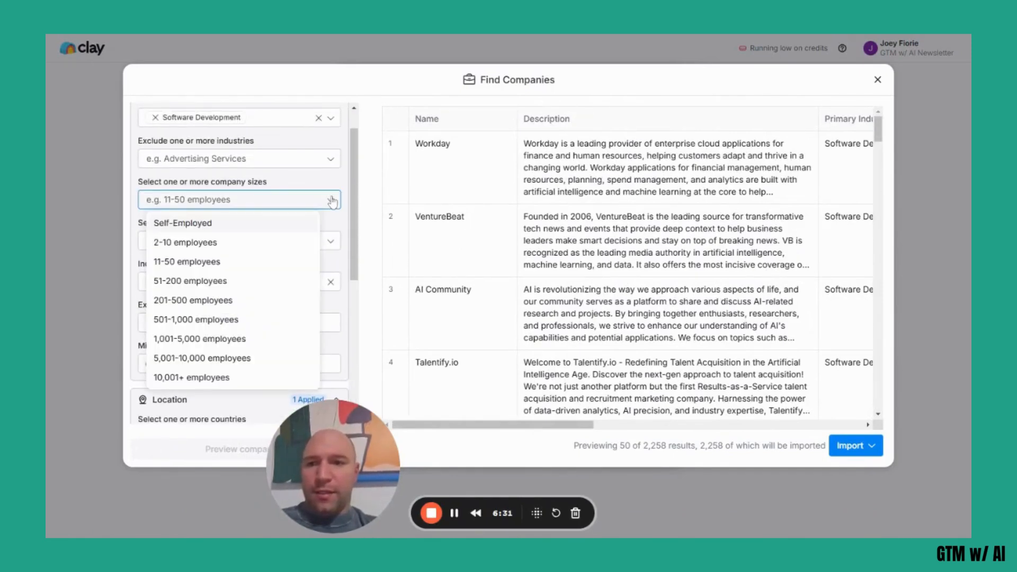
left_click(209, 281)
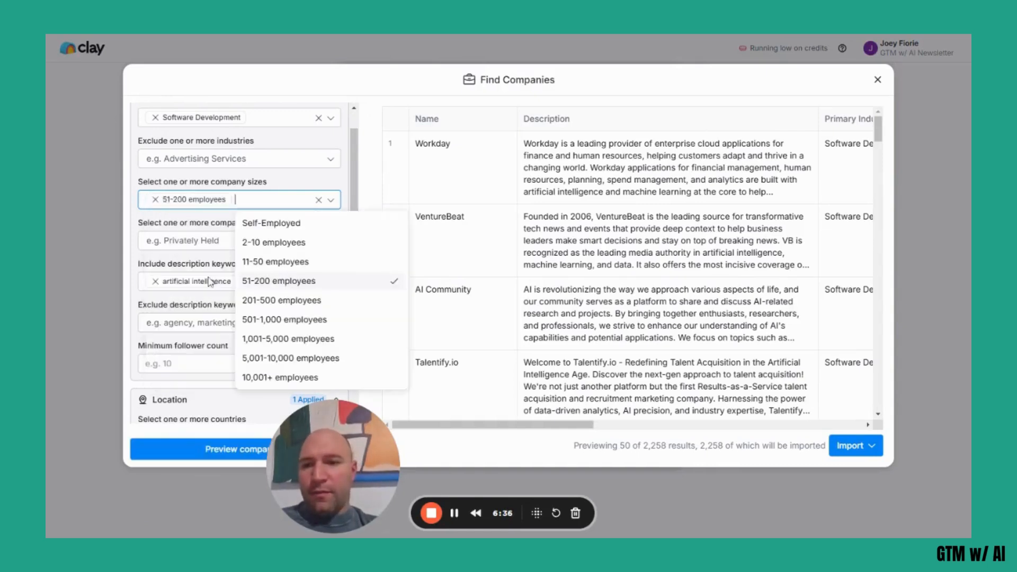
left_click(261, 294)
left_click(241, 180)
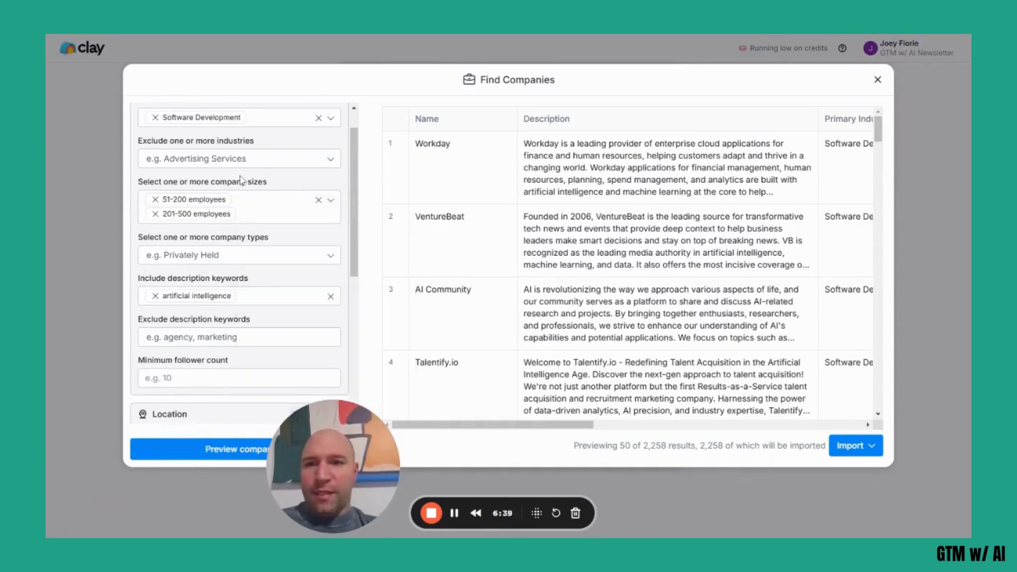
left_click(192, 465)
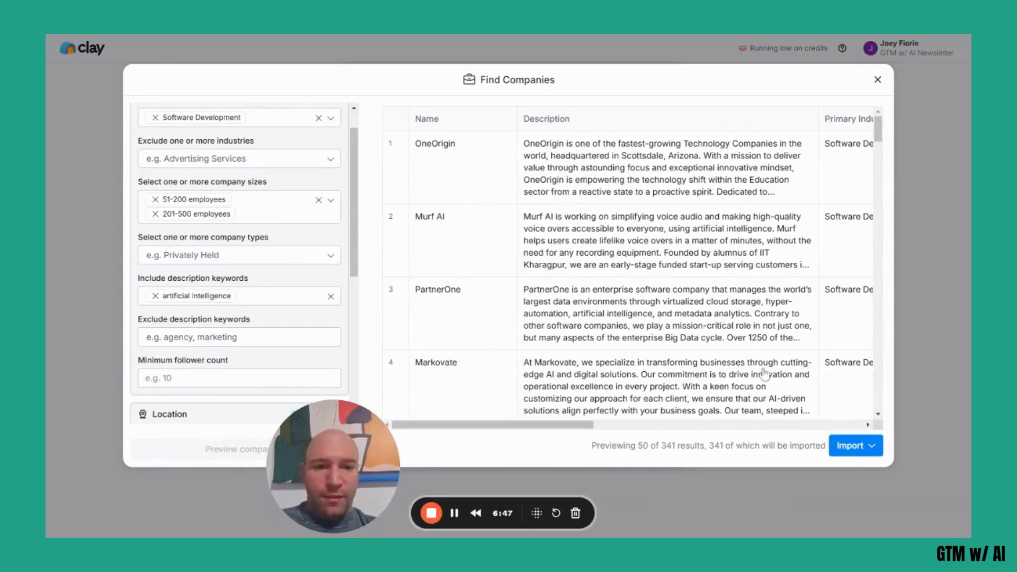
scroll(764, 373, "down", 2)
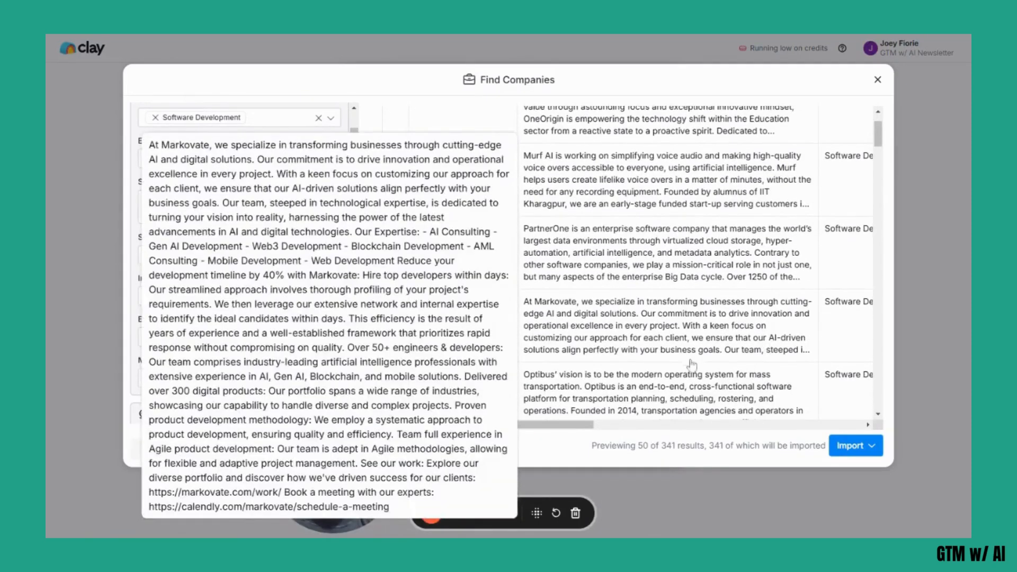
scroll(854, 366, "down", 3)
scroll(854, 366, "down", 4)
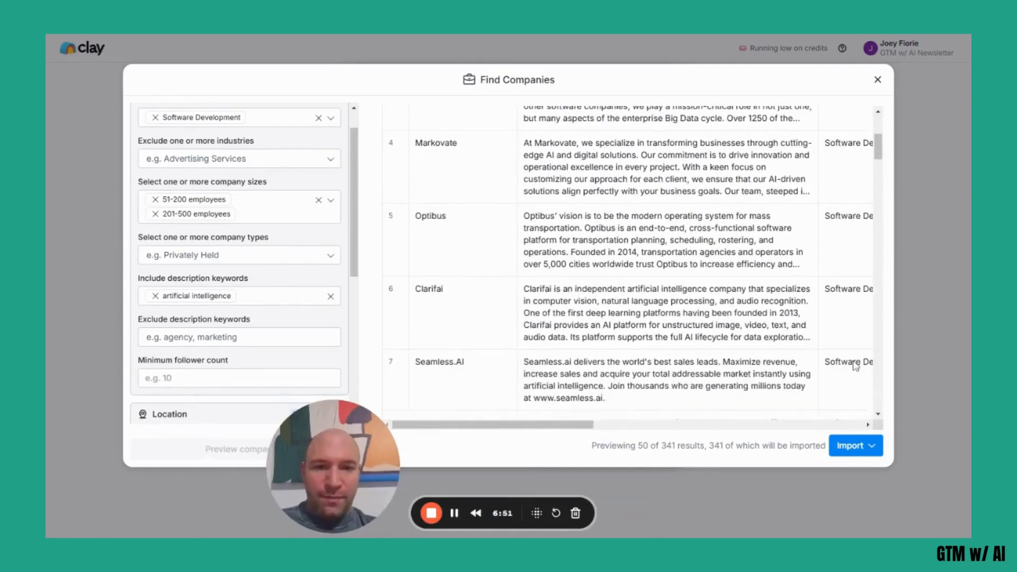
Check more of the previewed companies and import them into a new table without any additional enrichments.
scroll(631, 264, "down", 8)
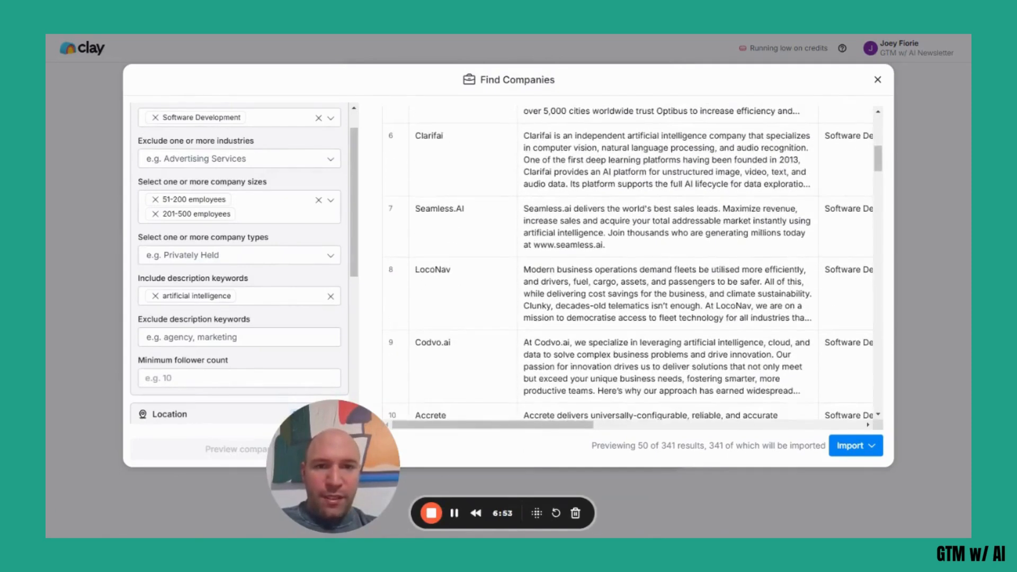
scroll(631, 264, "down", 10)
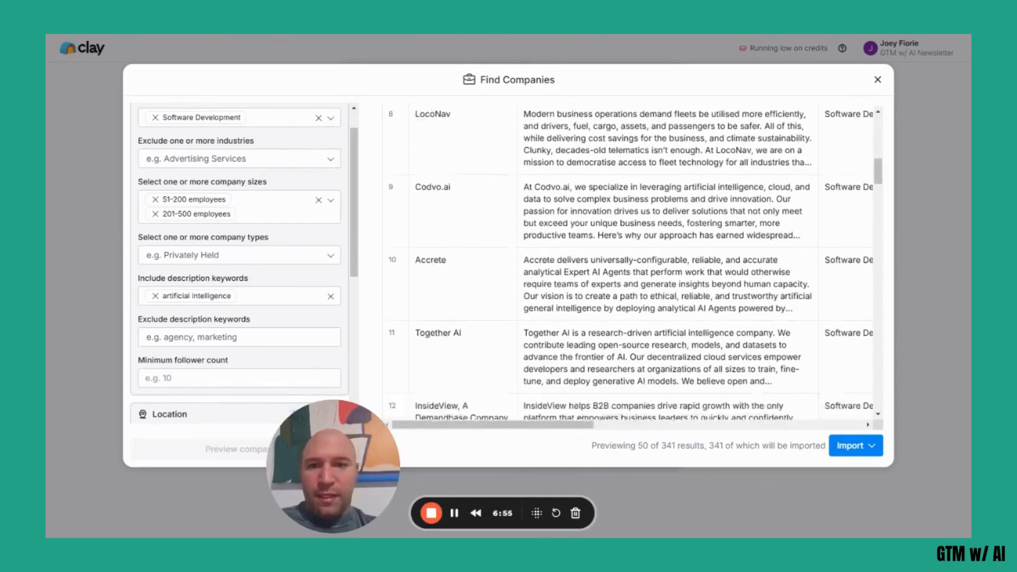
scroll(631, 264, "down", 12)
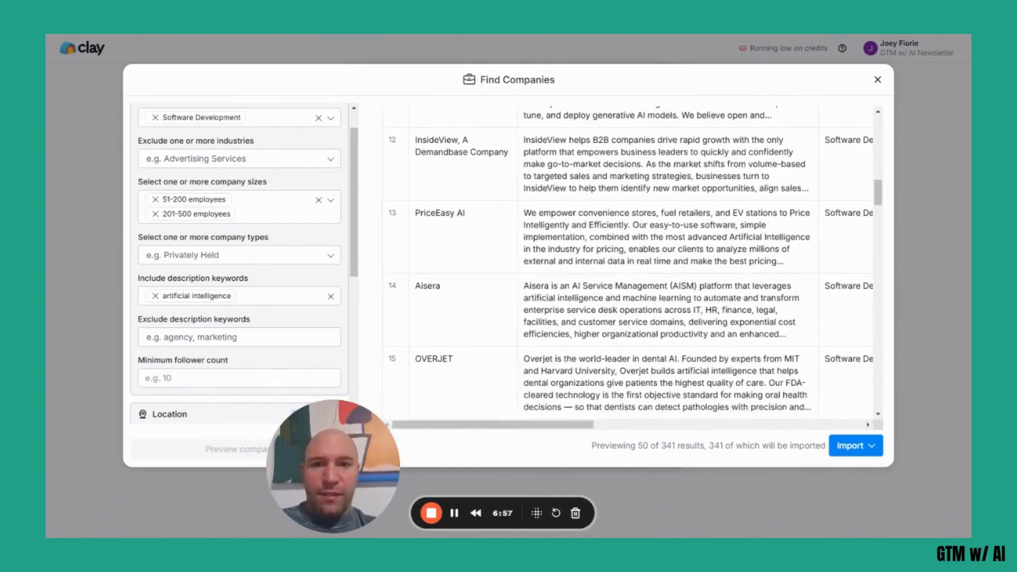
left_click(872, 448)
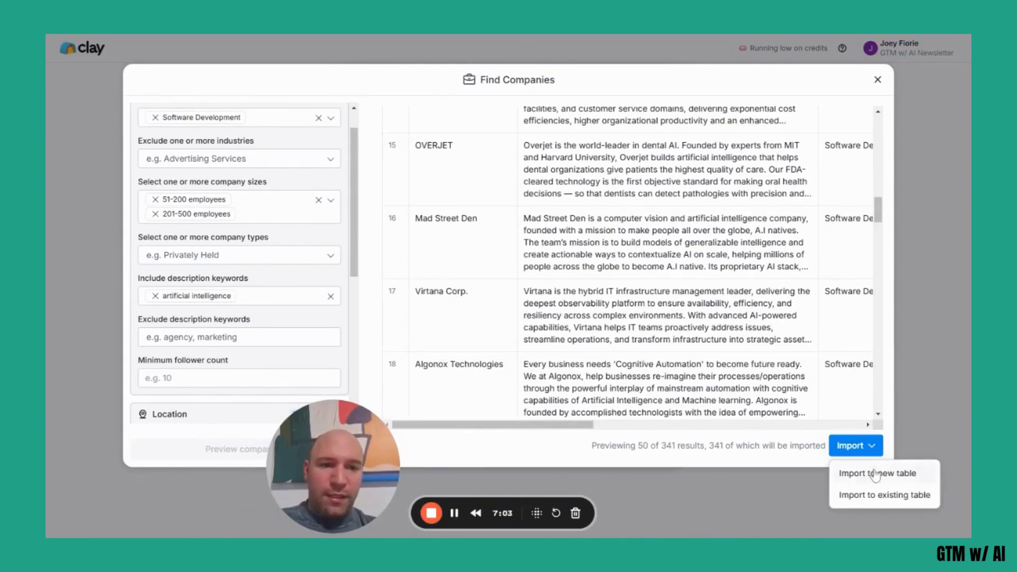
left_click(876, 474)
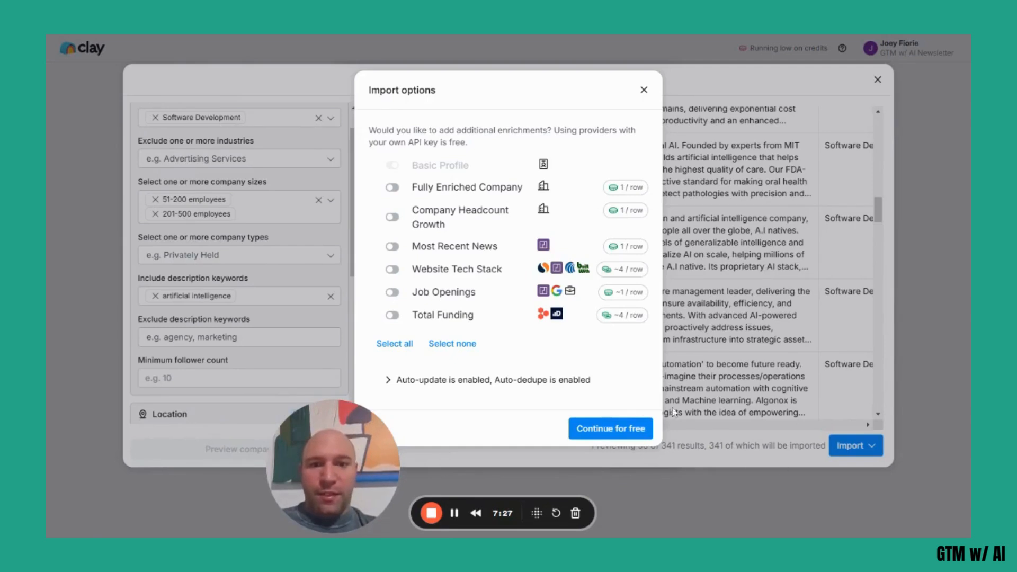
left_click(631, 432)
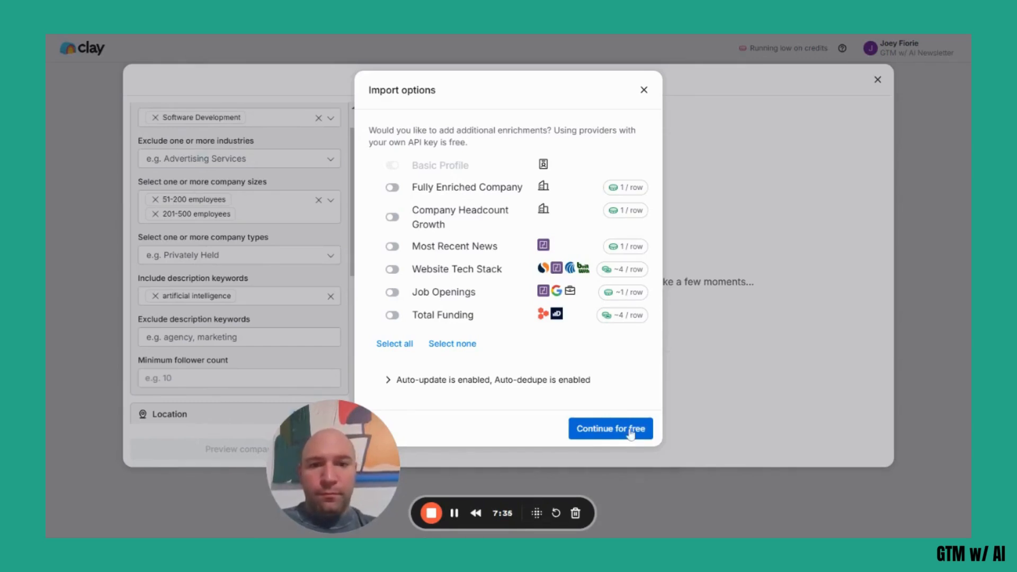
left_click(631, 430)
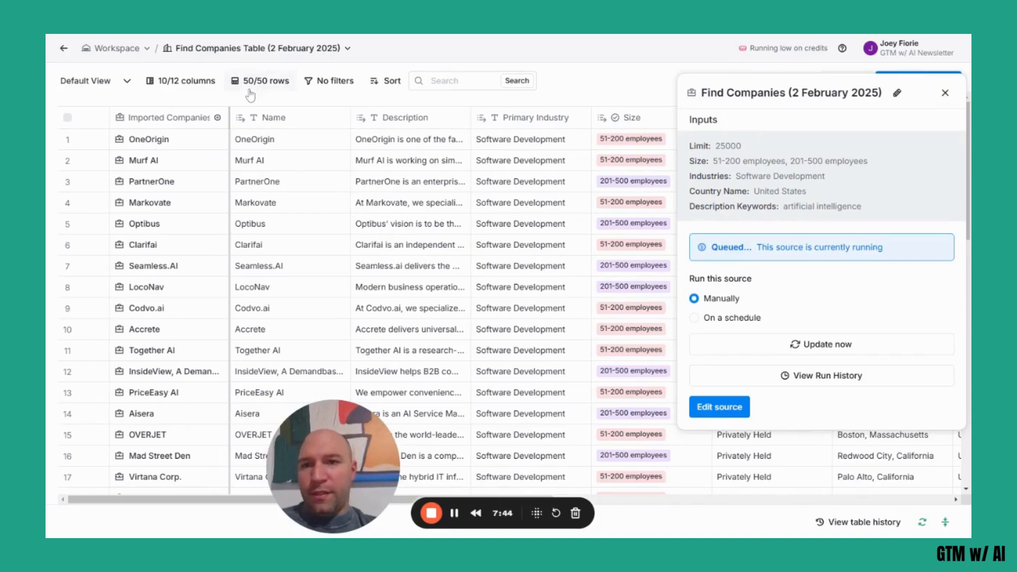
Close the source details and look through the rows and columns of the imported companies table.
scroll(254, 267, "down", 15)
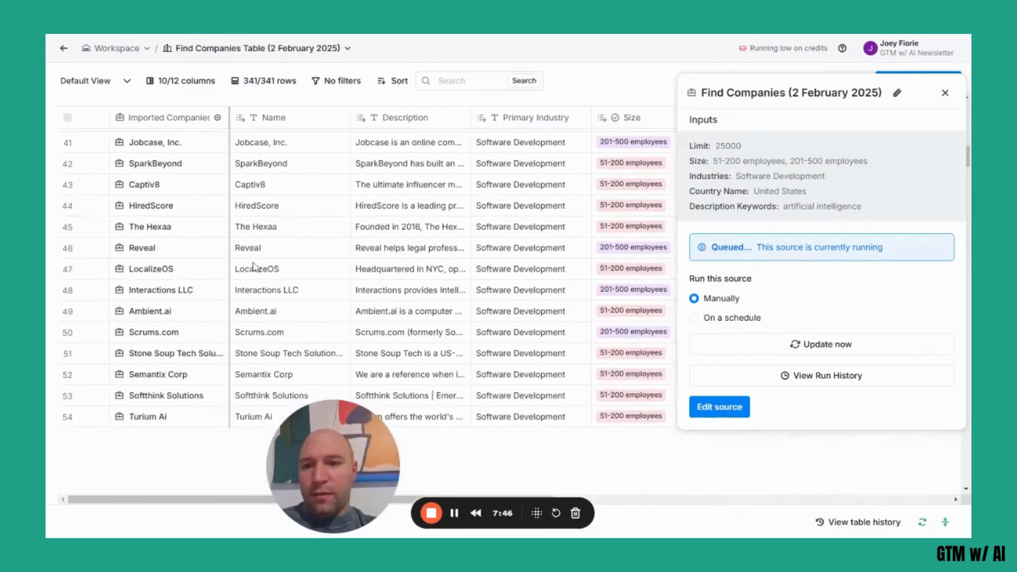
scroll(253, 267, "down", 3)
scroll(253, 267, "up", 12)
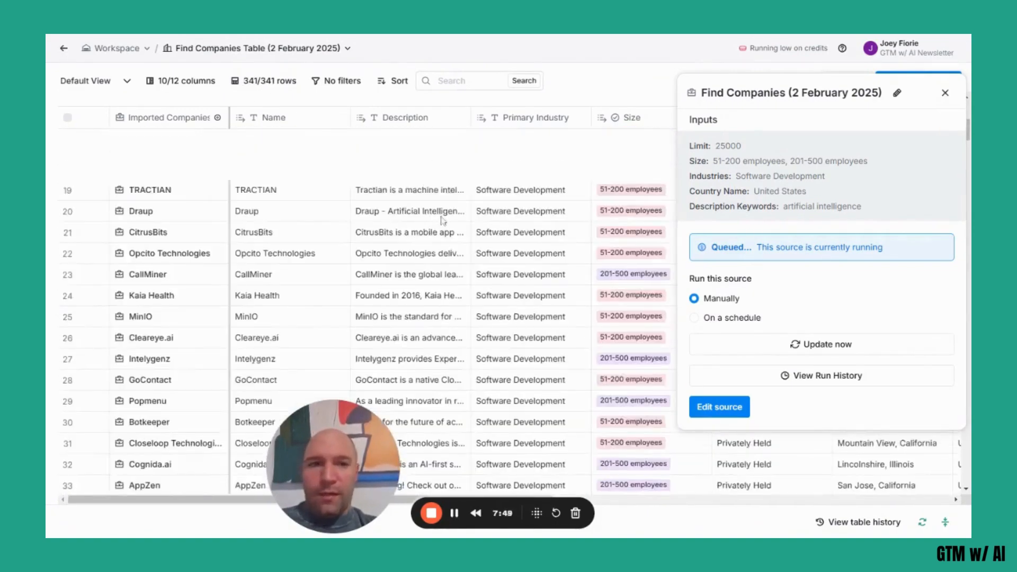
left_click(945, 93)
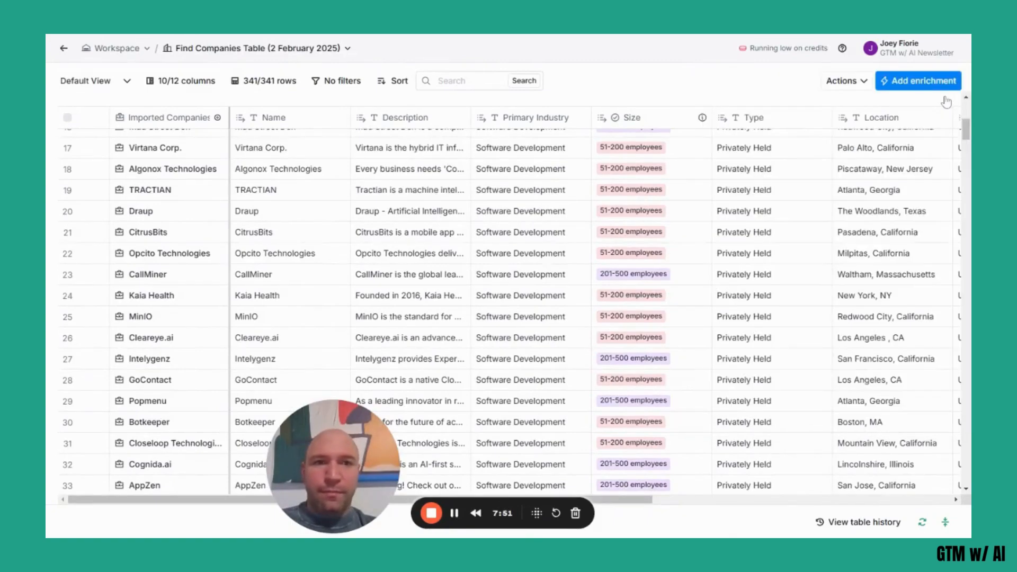
scroll(438, 269, "up", 6)
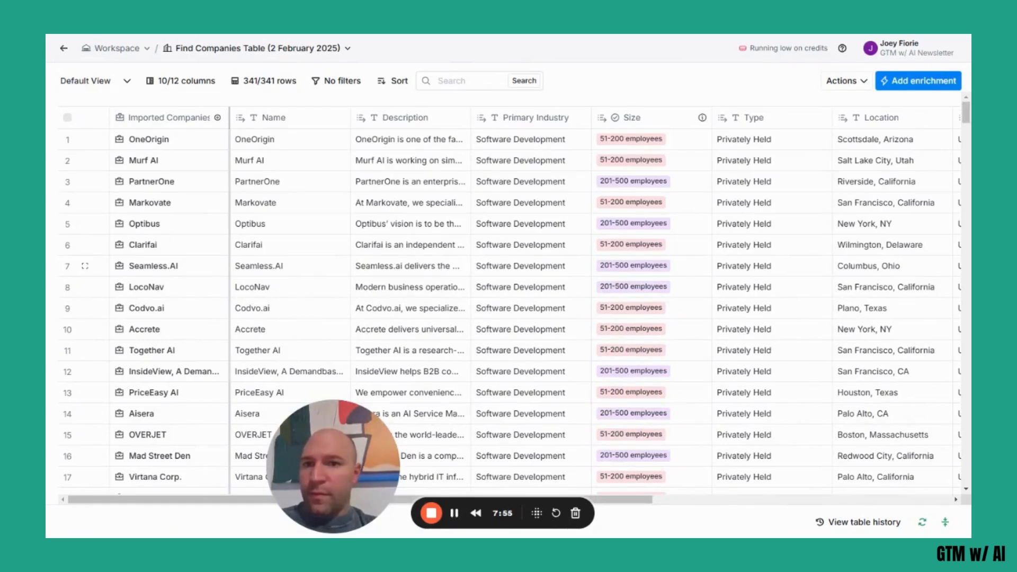
scroll(514, 308, "right", 8)
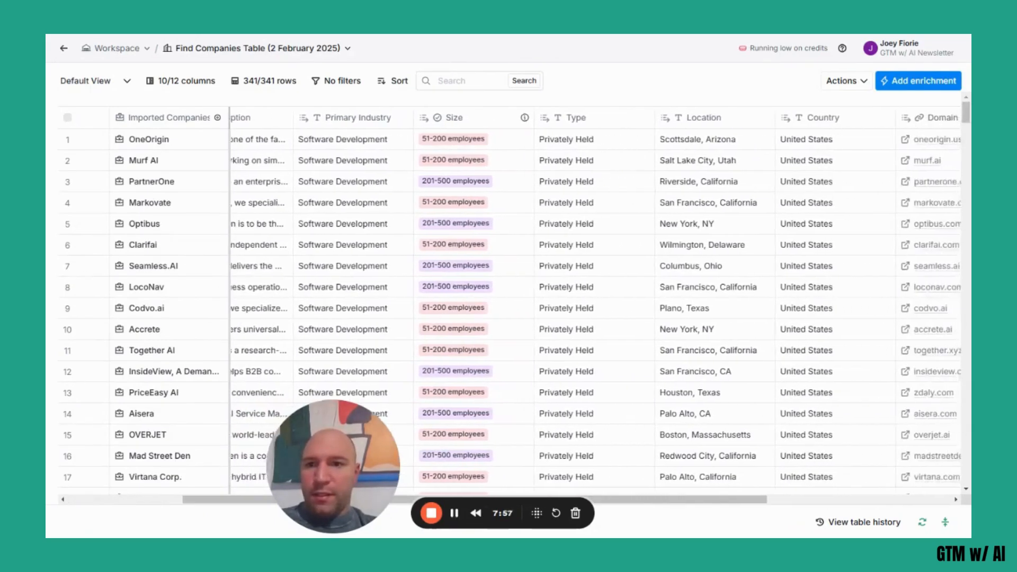
scroll(514, 308, "right", 8)
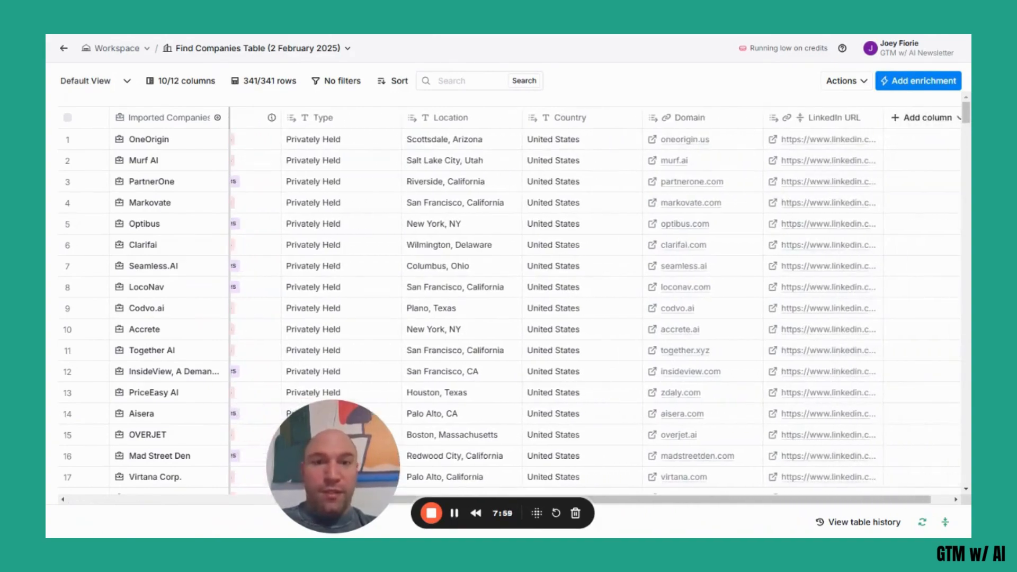
scroll(514, 307, "left", 10)
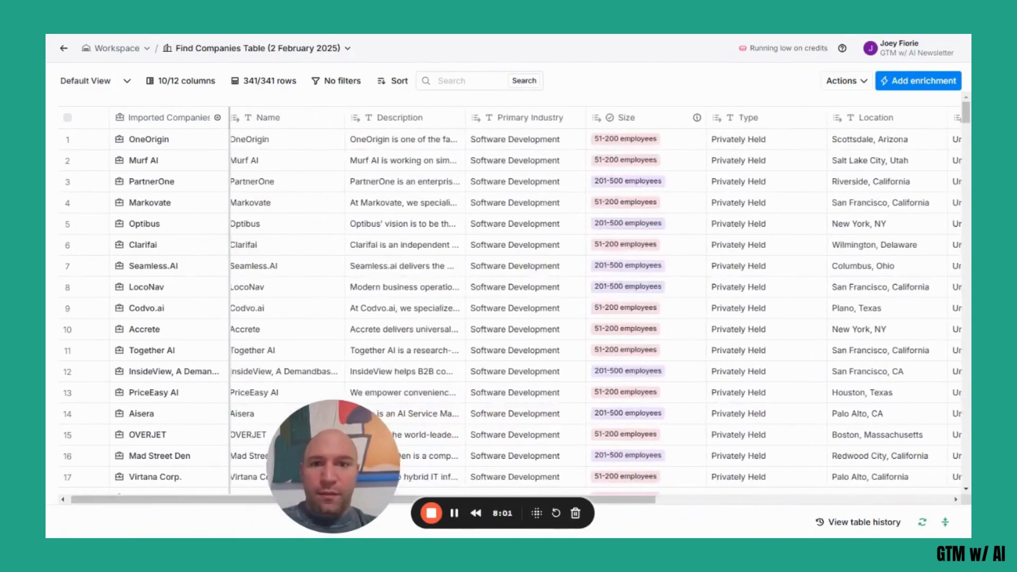
scroll(514, 307, "left", 1)
scroll(514, 308, "down", 2)
scroll(514, 308, "up", 2)
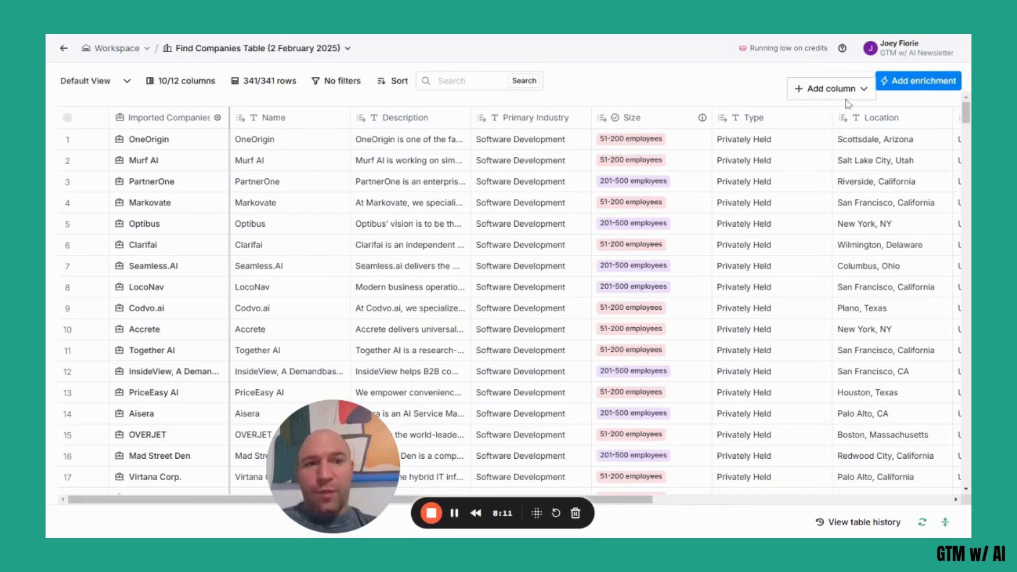
Start a people search at the table's companies and check the seniority levels offered by the job title filter.
left_click(860, 82)
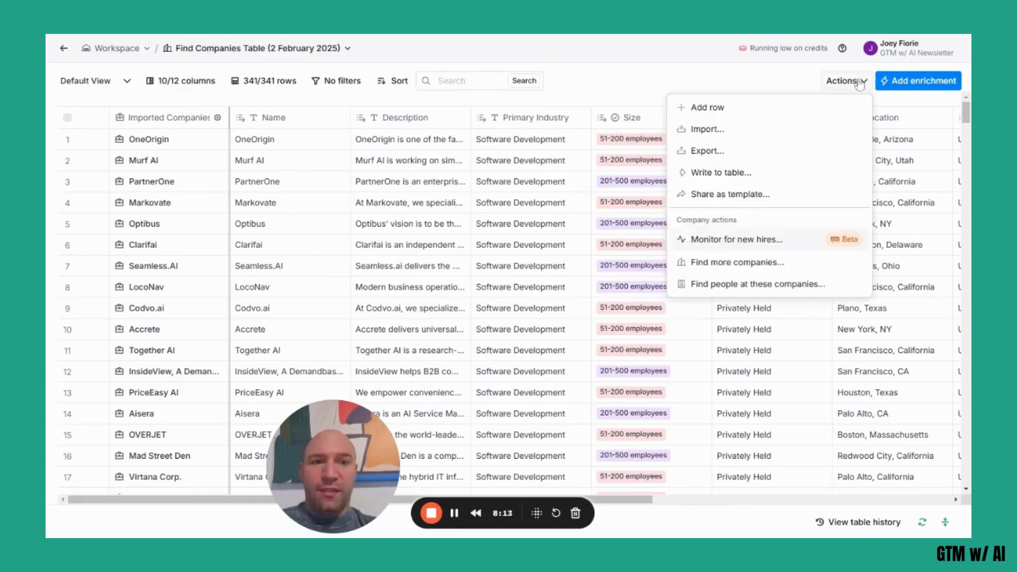
left_click(727, 286)
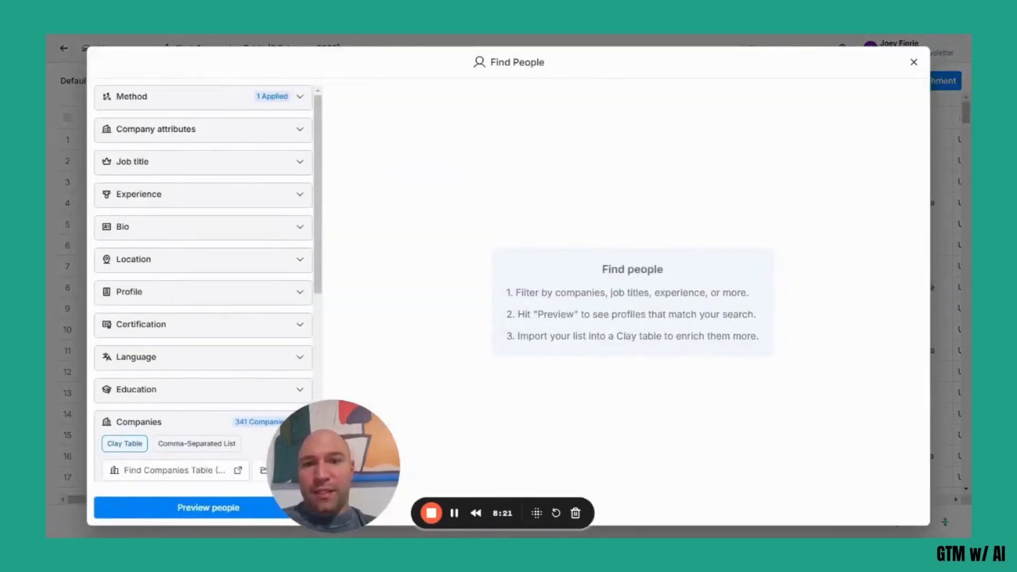
left_click(290, 165)
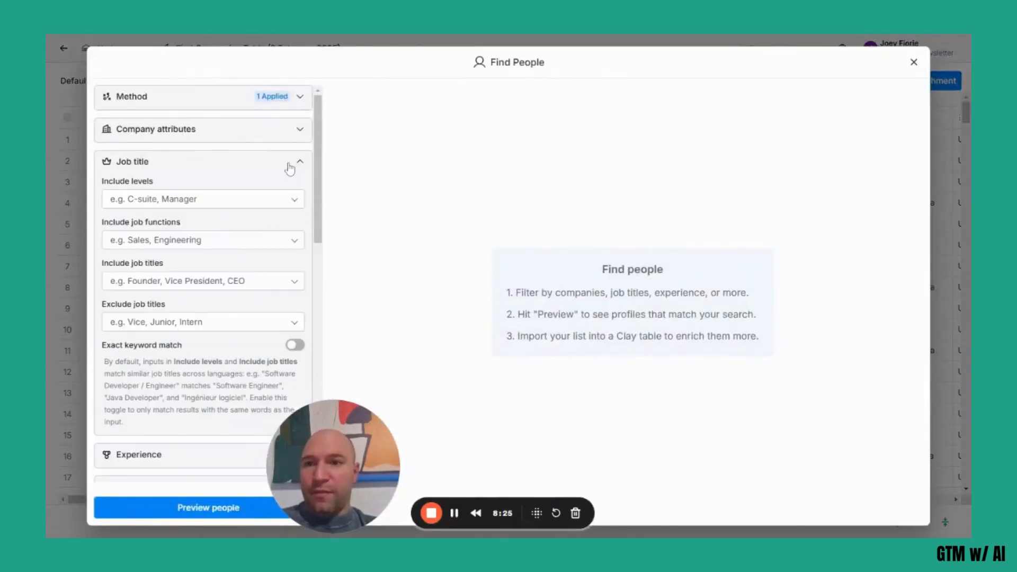
left_click(222, 199)
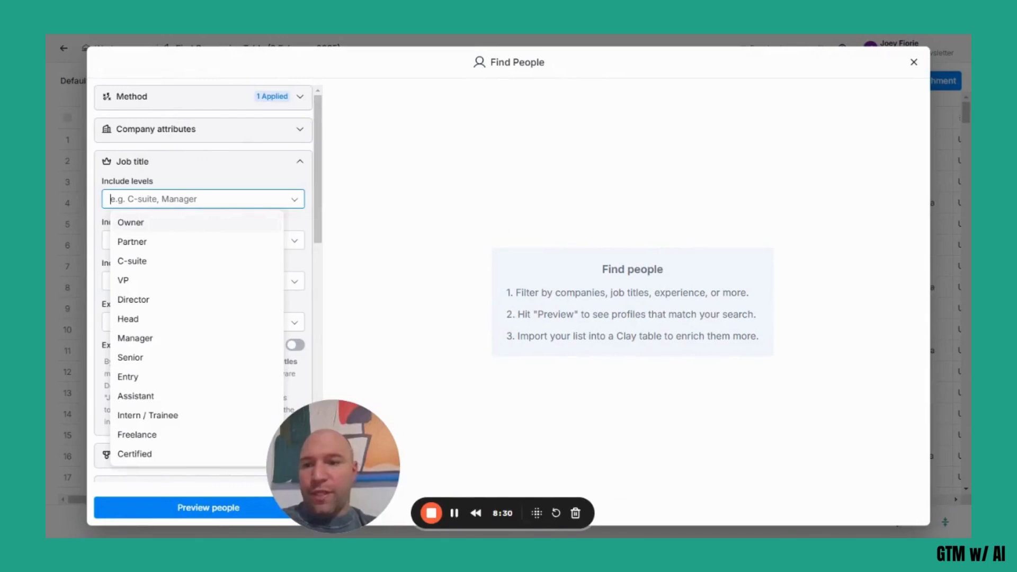
left_click(205, 157)
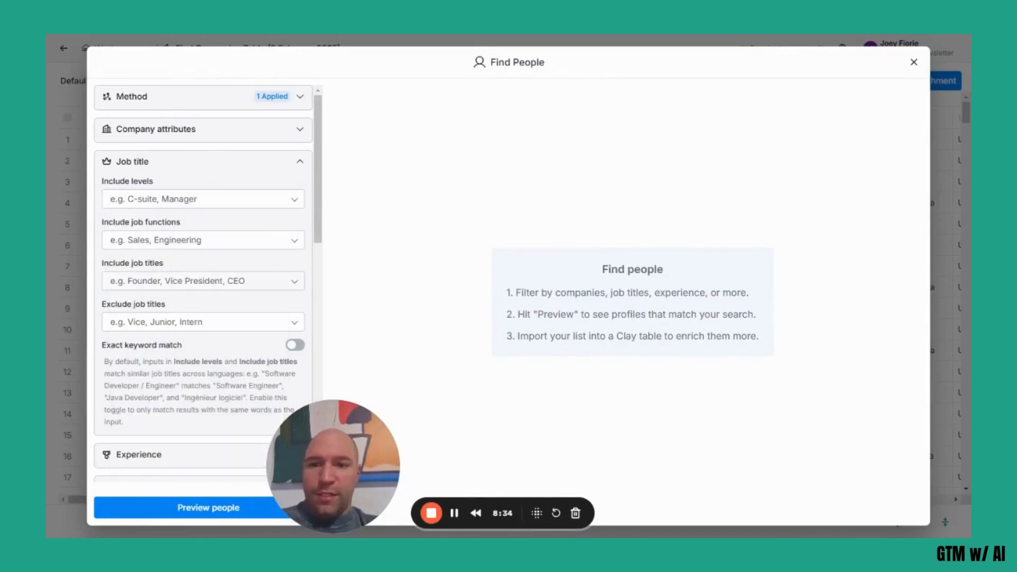
Include the job titles Owner / Founder and Marketing in the people search and preview the matching people.
left_click(196, 281)
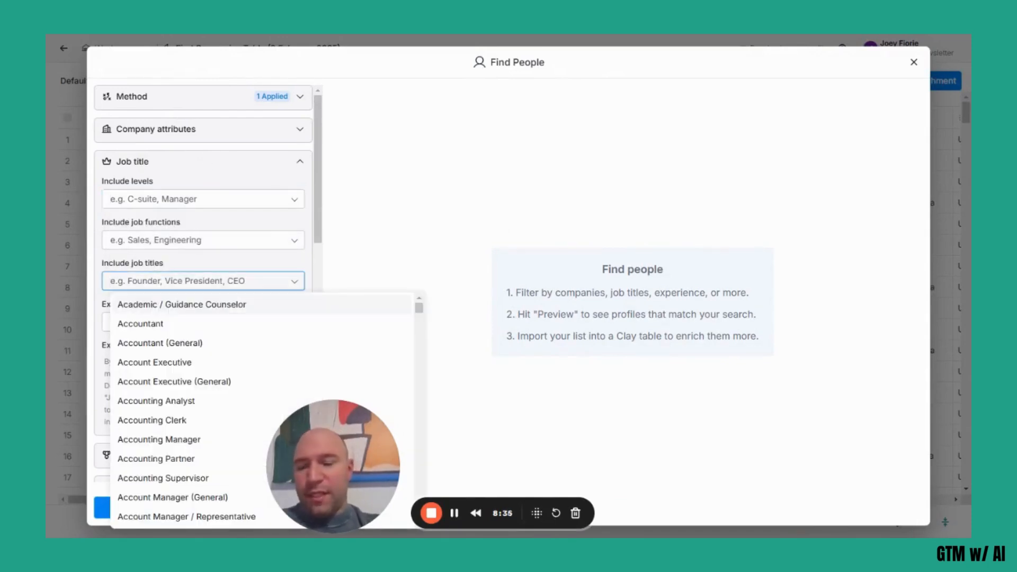
type("Founder")
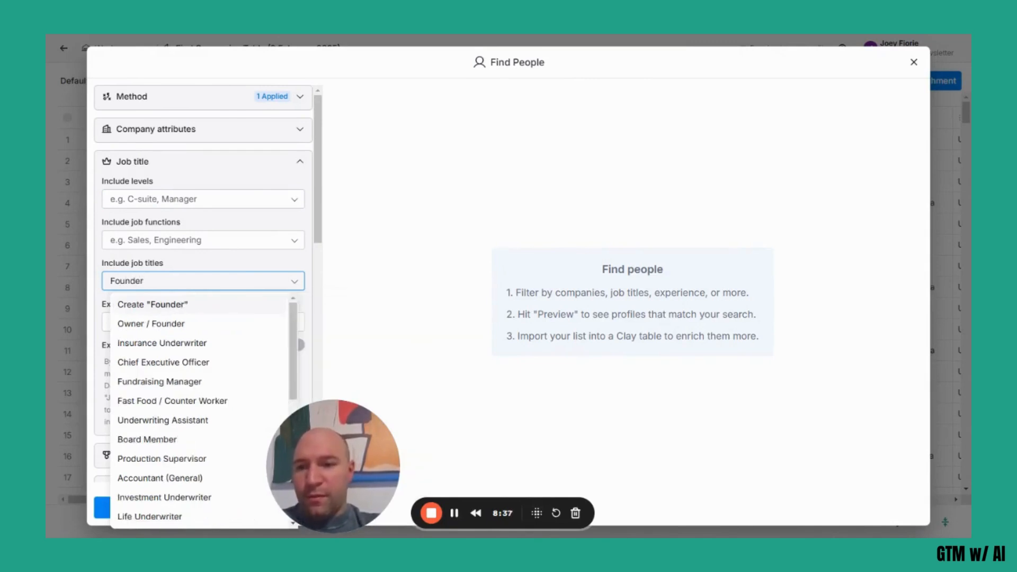
key("Down")
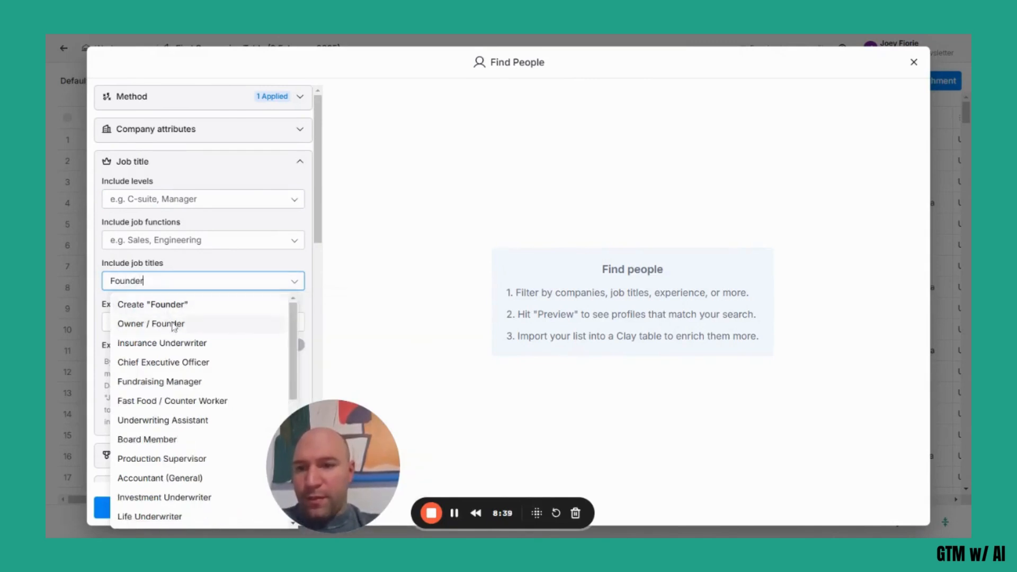
key("Return")
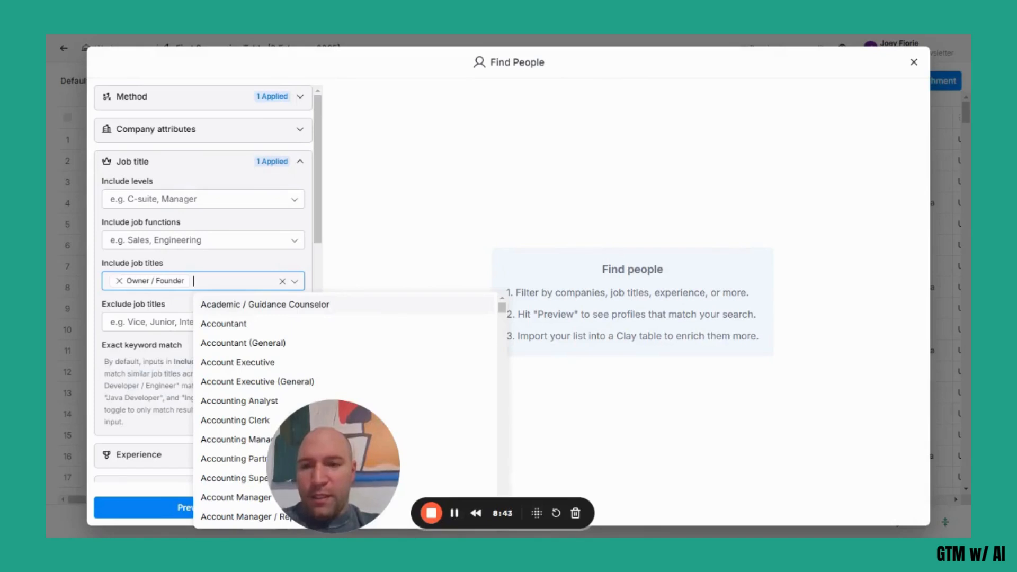
type("Marketing")
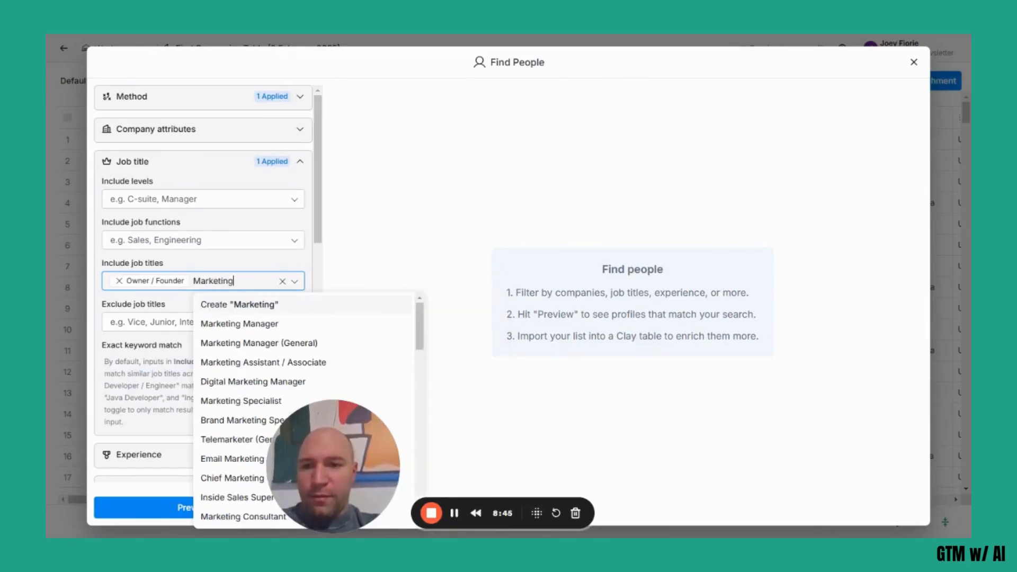
key("Return")
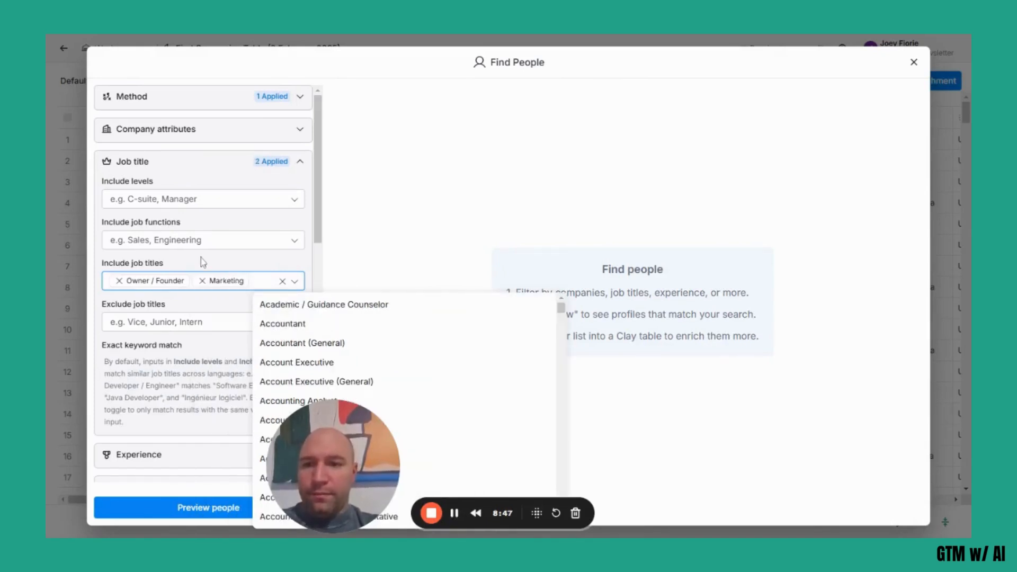
left_click(200, 258)
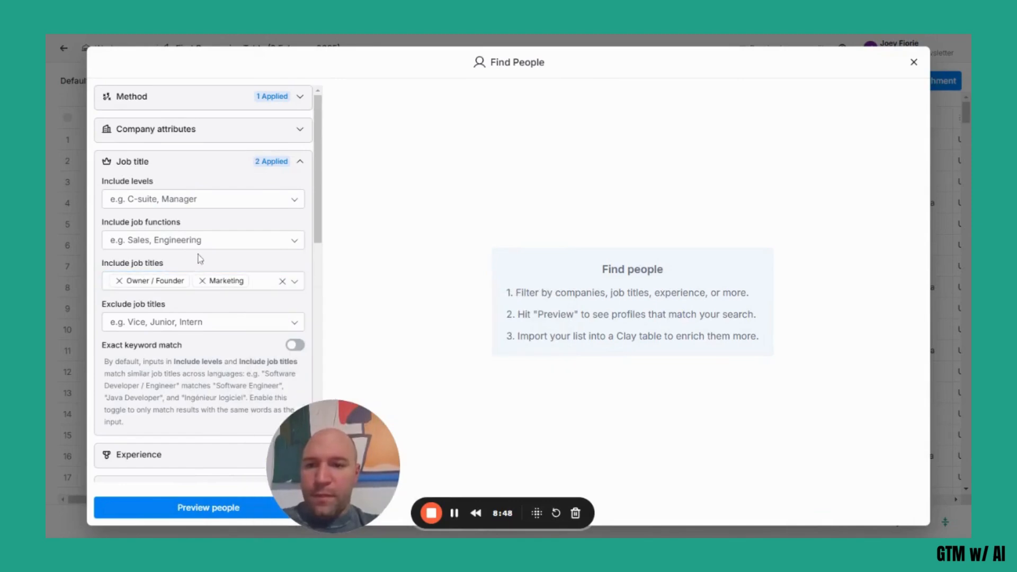
left_click(175, 510)
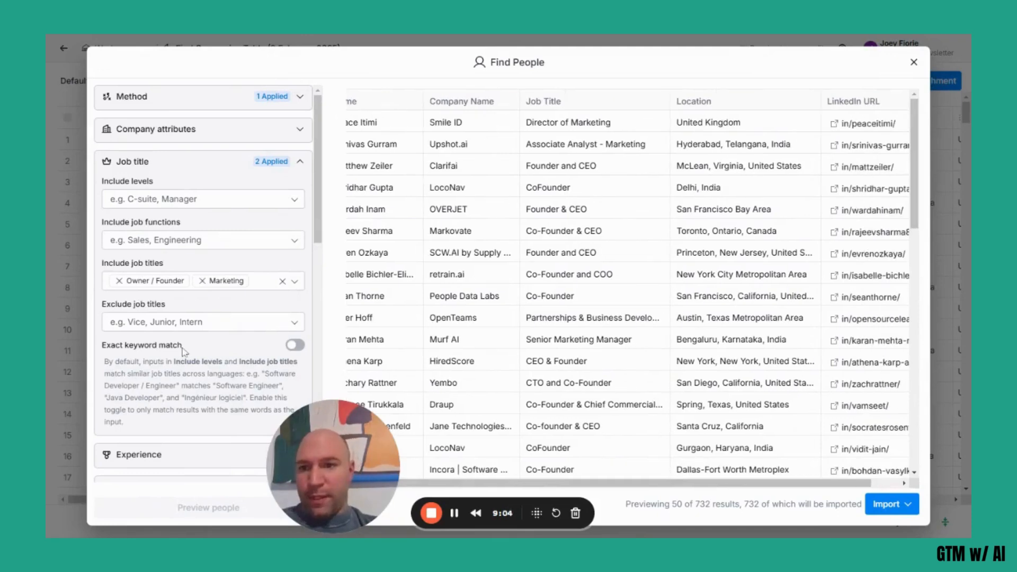
Limit the location of the people to the United States.
scroll(184, 350, "down", 4)
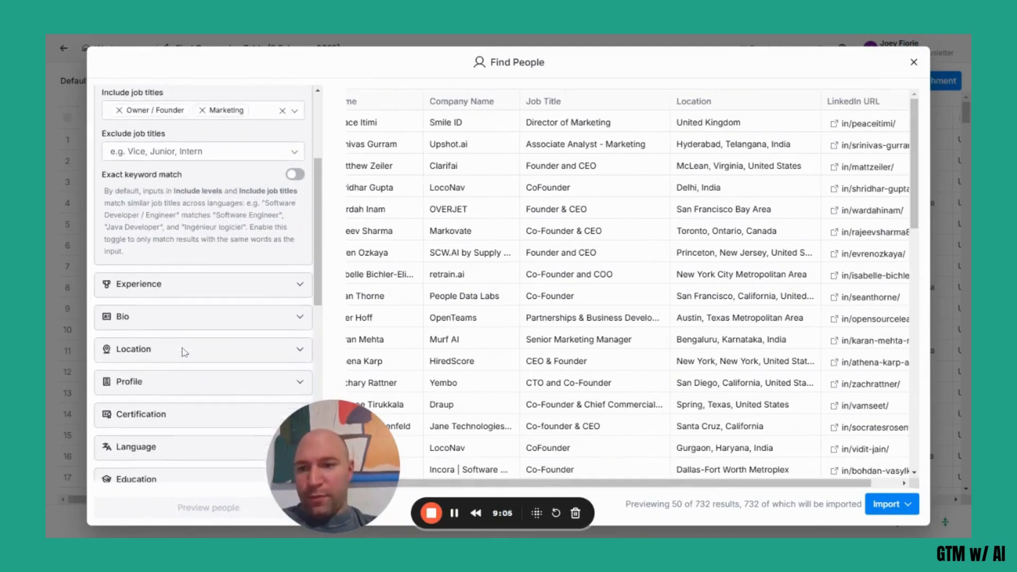
scroll(184, 352, "down", 2)
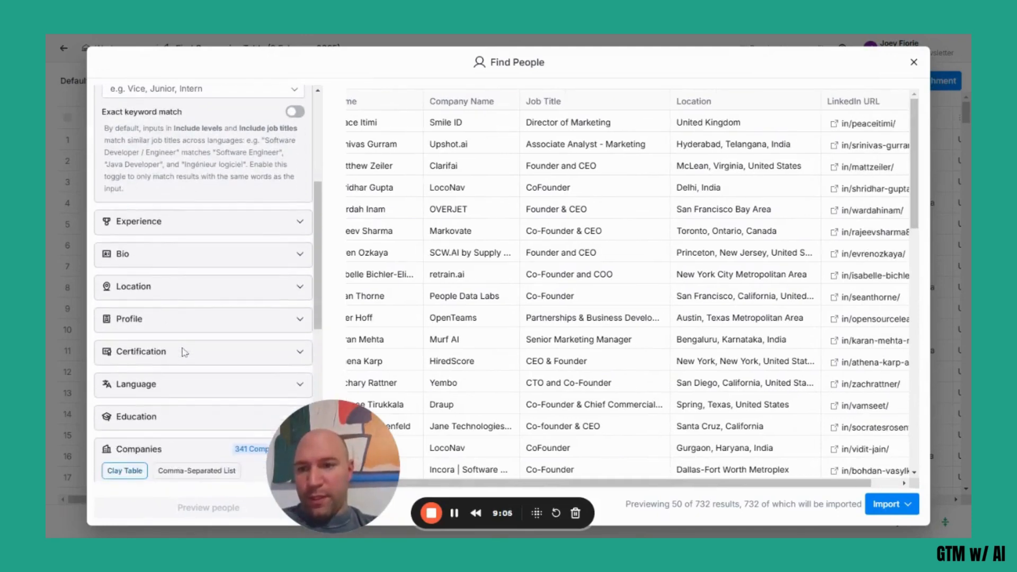
left_click(162, 297)
left_click(111, 323)
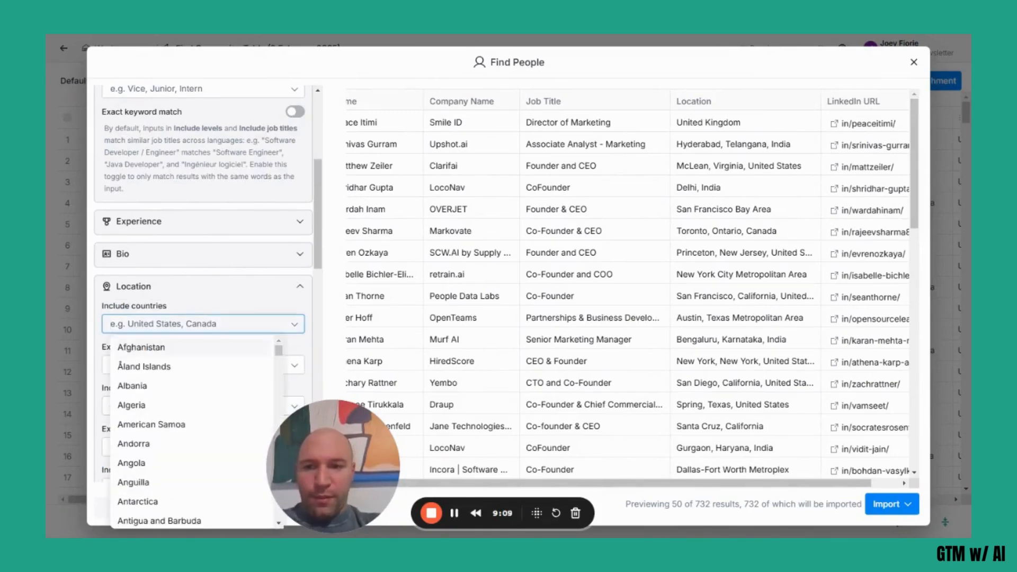
type("united states")
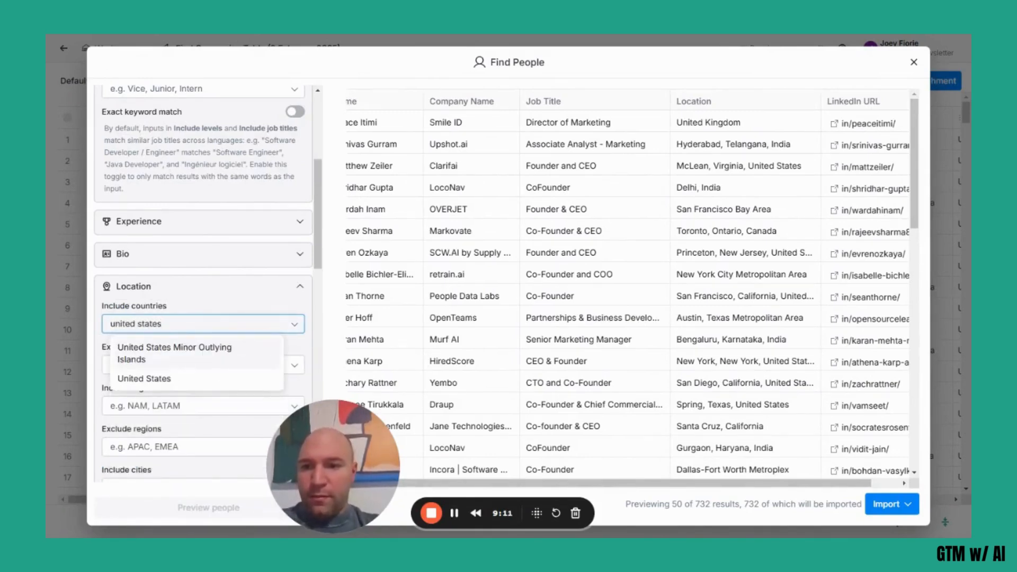
left_click(152, 378)
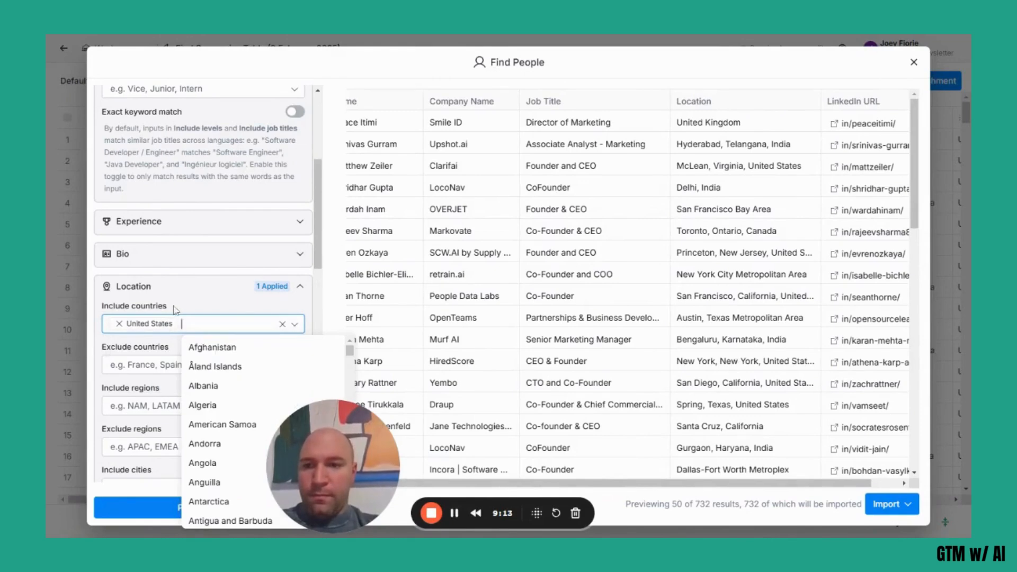
left_click(202, 303)
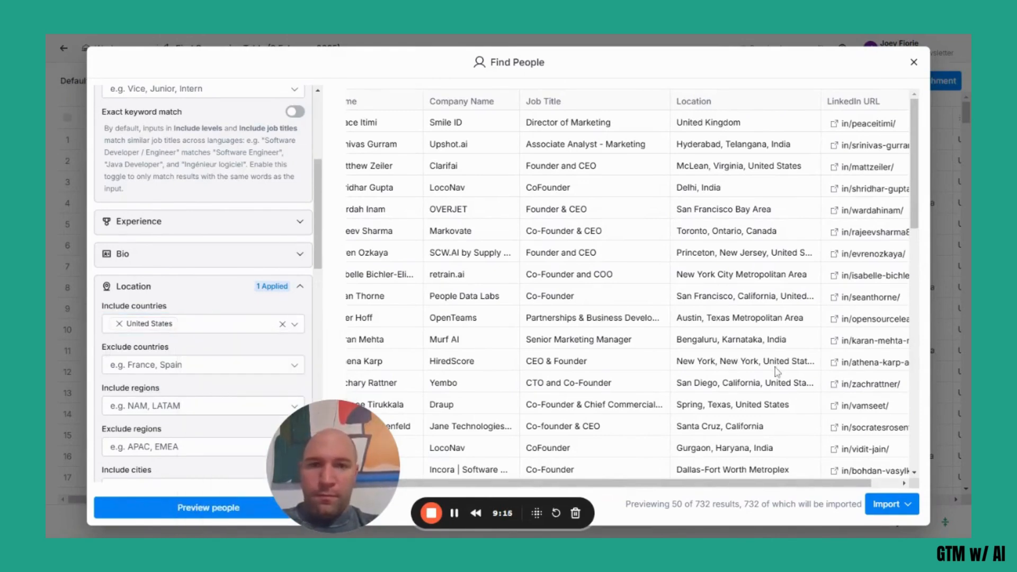
Import the matching people into a new table without additional enrichments and close the source details.
left_click(907, 508)
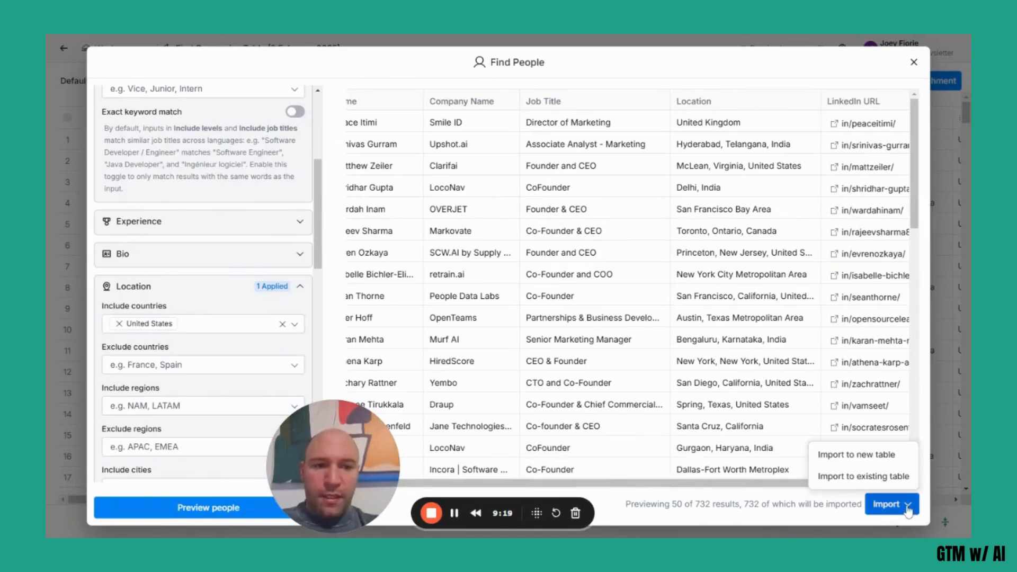
left_click(871, 459)
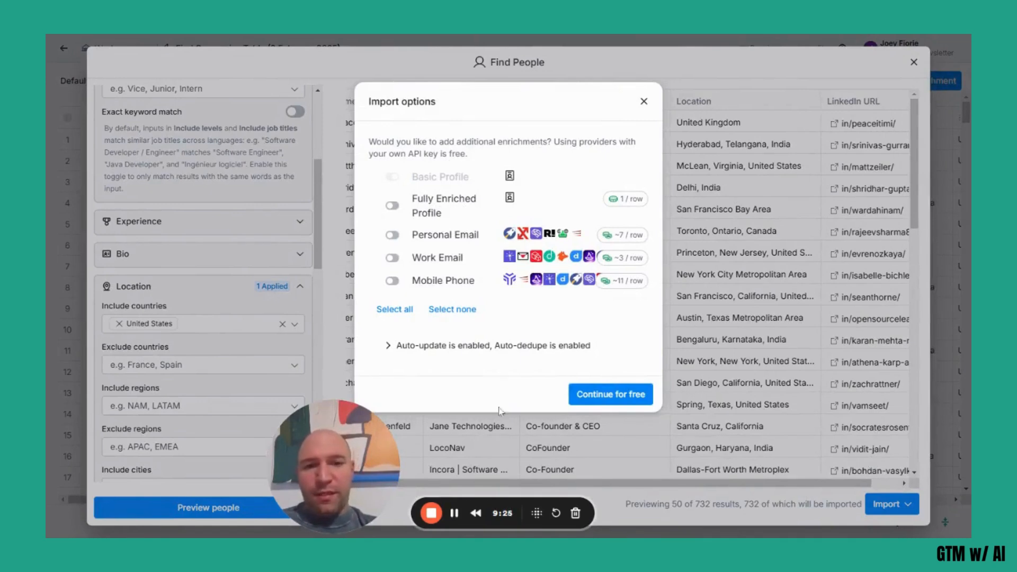
left_click(592, 404)
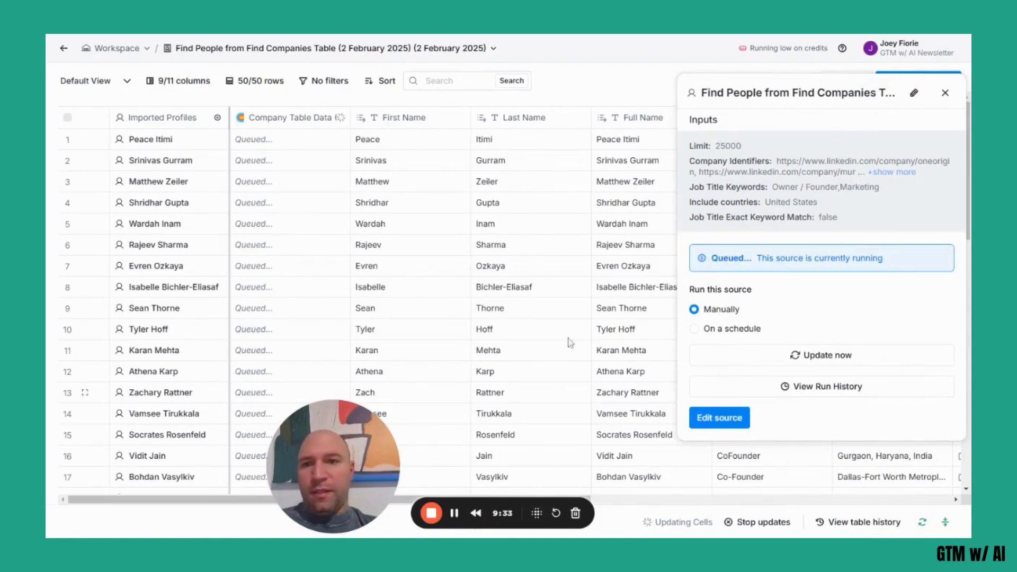
left_click(946, 94)
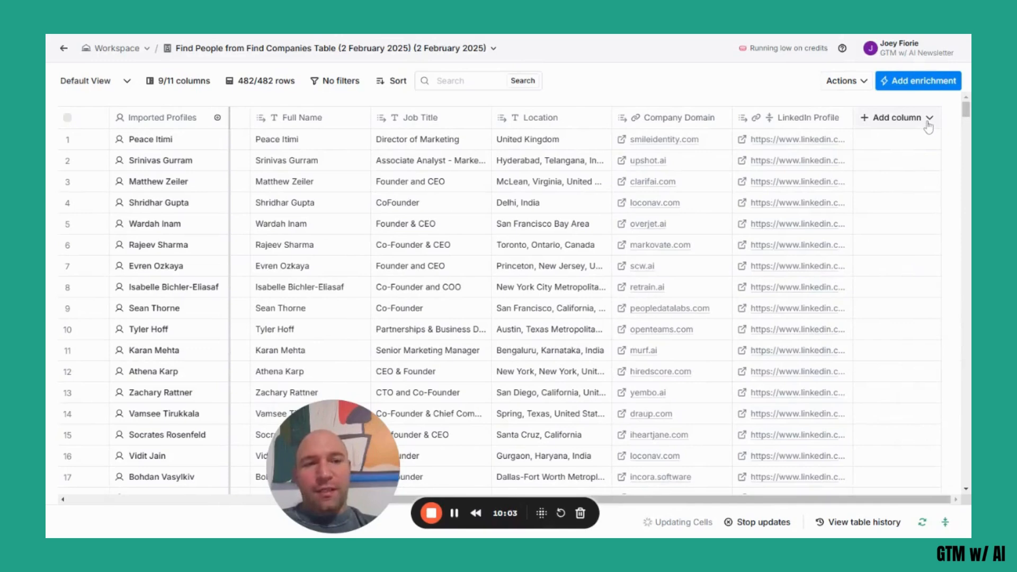
Search the enrichments for "find work" and choose the Work Email (Enterprise) waterfall for a new column.
left_click(928, 122)
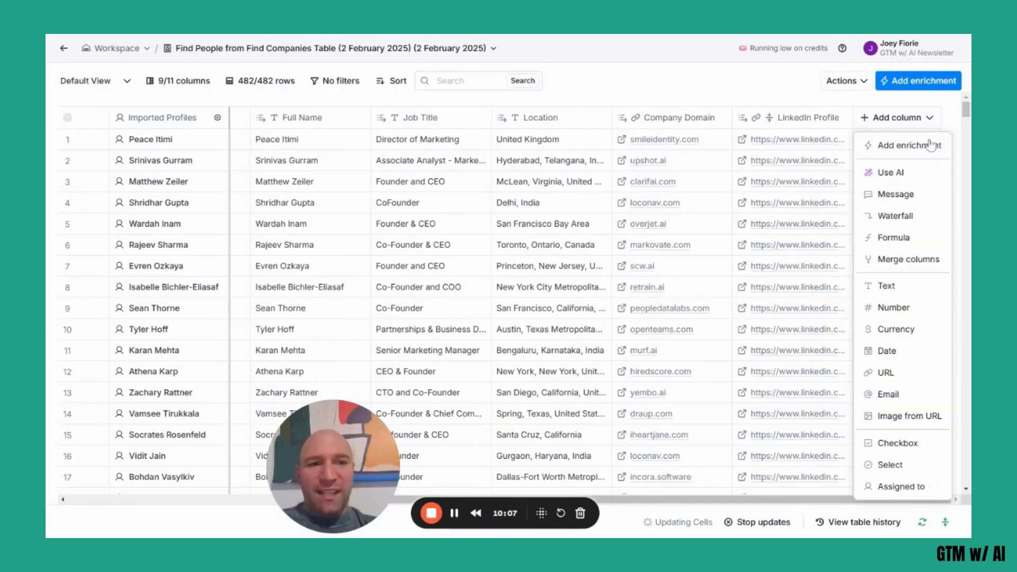
left_click(924, 151)
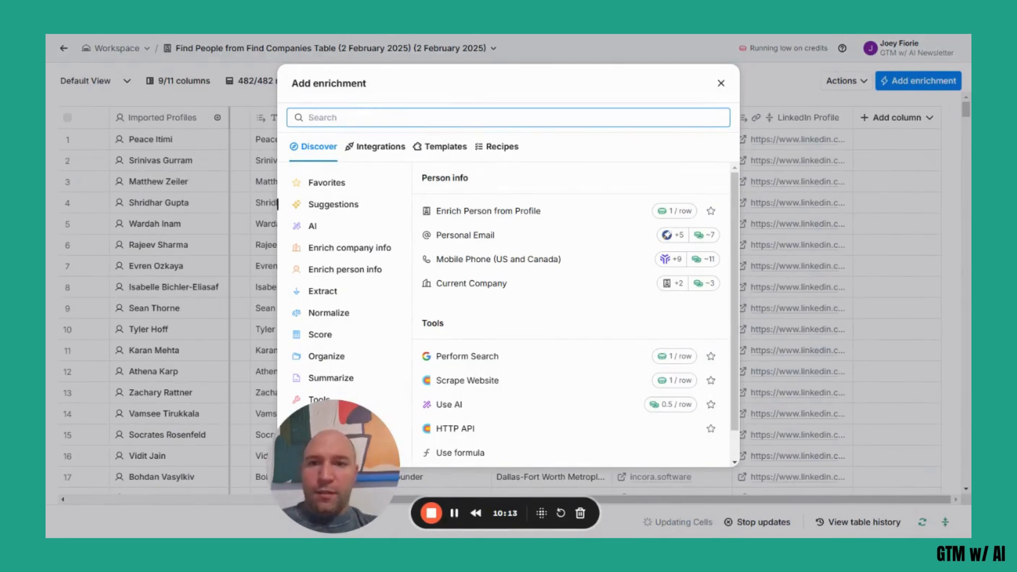
type("find work")
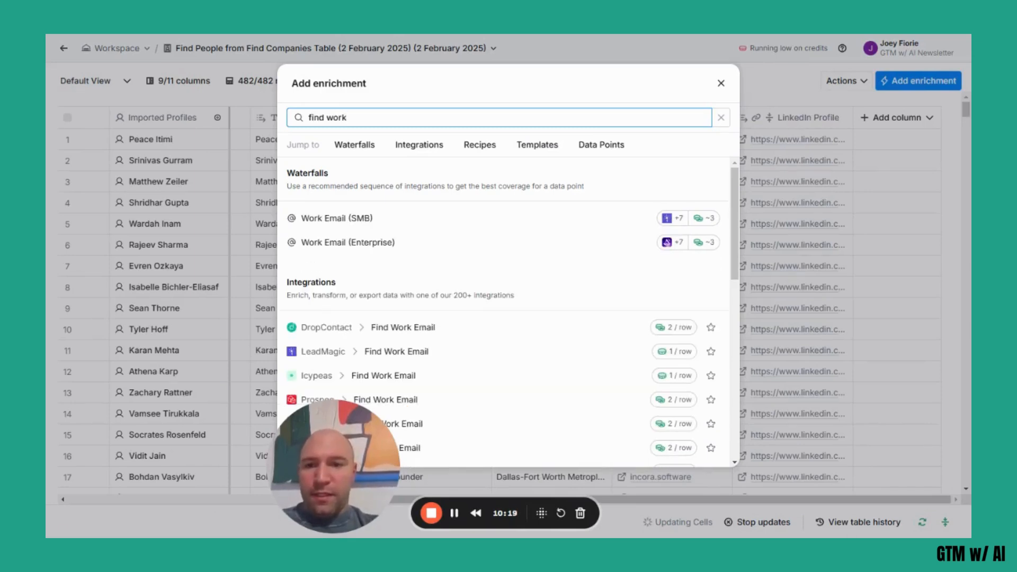
left_click(381, 246)
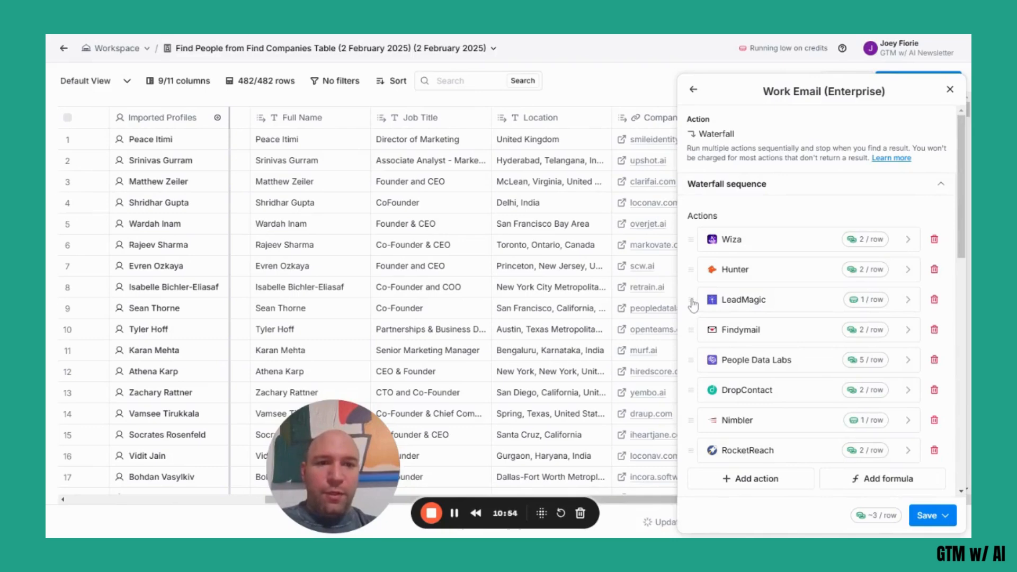
Move LeadMagic to first and Nimbler to second place in the waterfall sequence, and save it without running.
left_click_drag(692, 304, 682, 246)
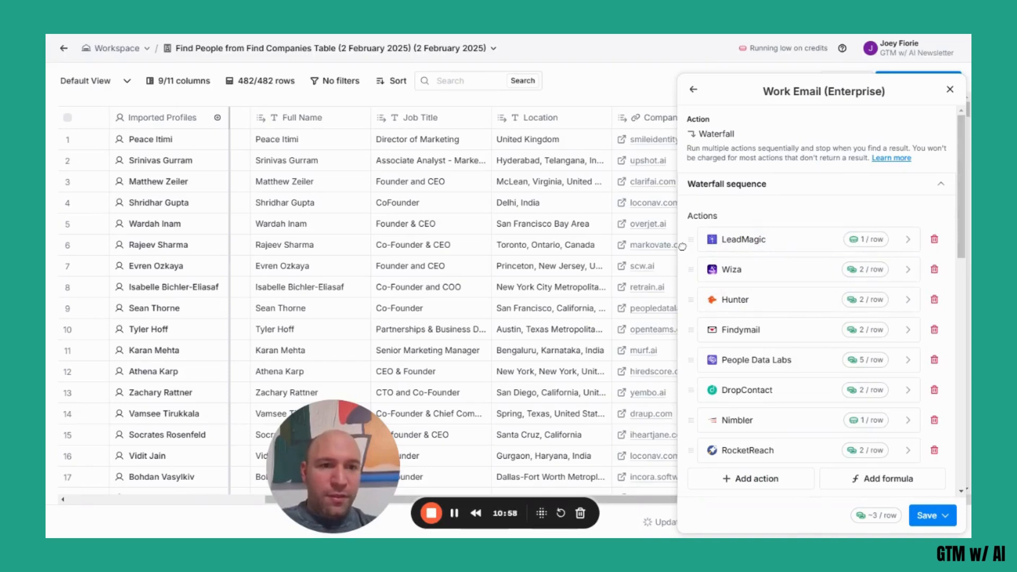
left_click_drag(688, 419, 690, 269)
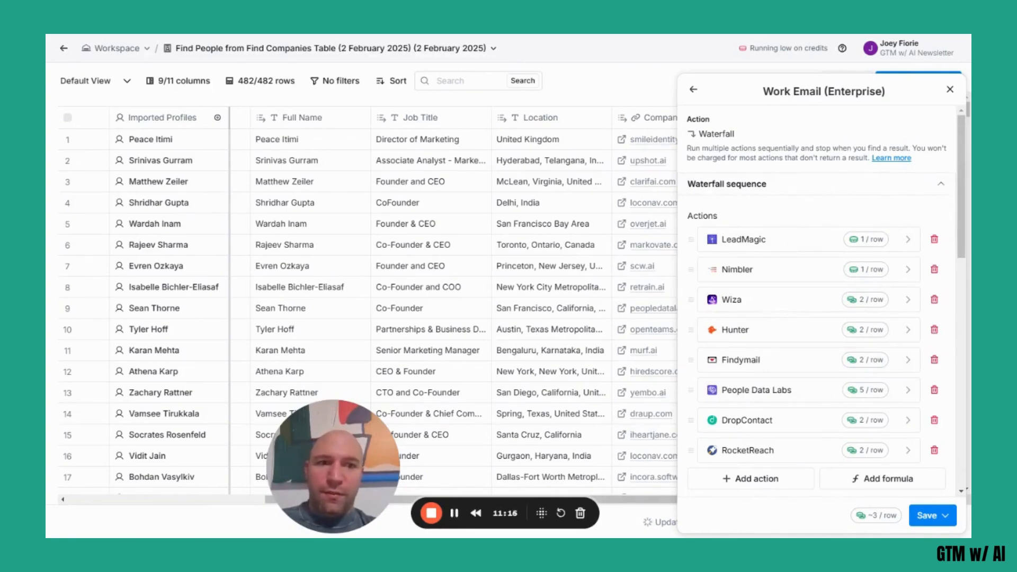
left_click(946, 515)
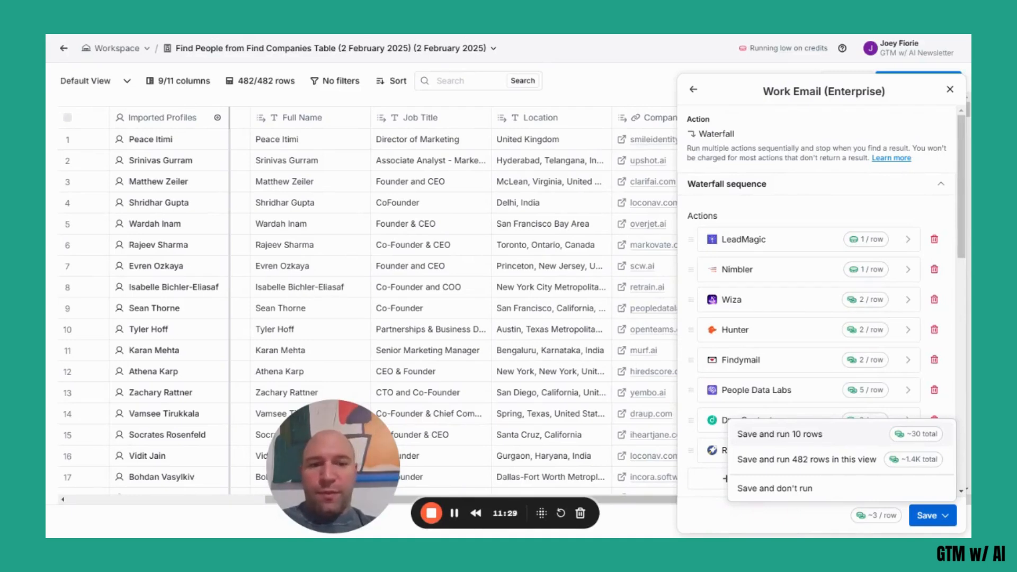
left_click(782, 494)
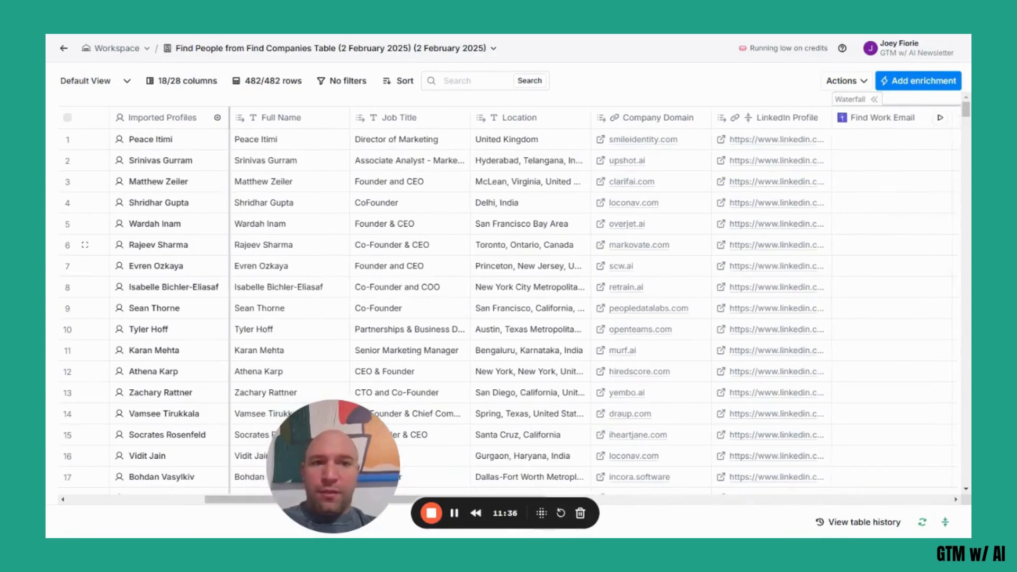
Check the added waterfall columns and run the work email enrichment for the first two rows only.
scroll(595, 307, "right", 3)
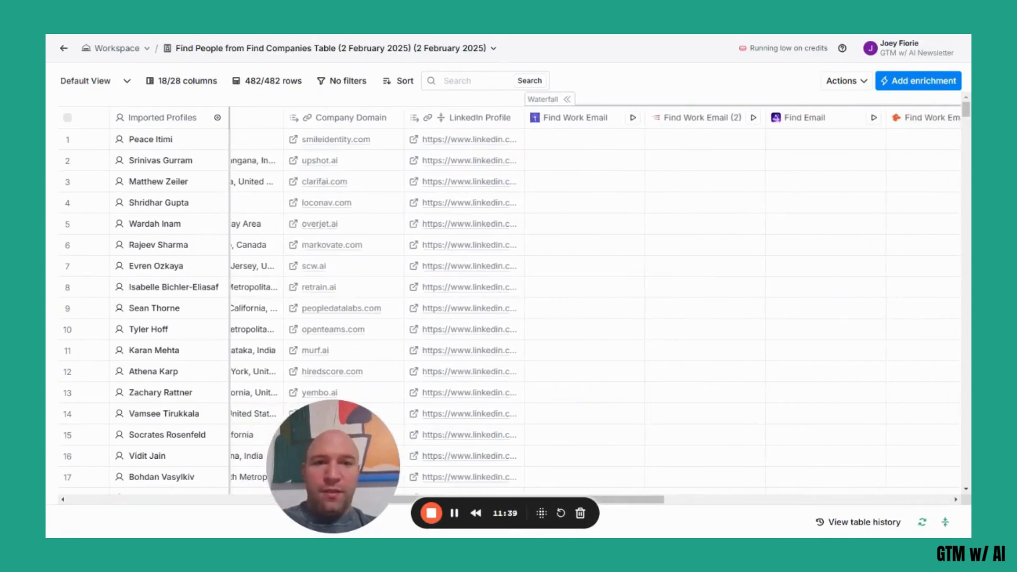
scroll(668, 244, "right", 4)
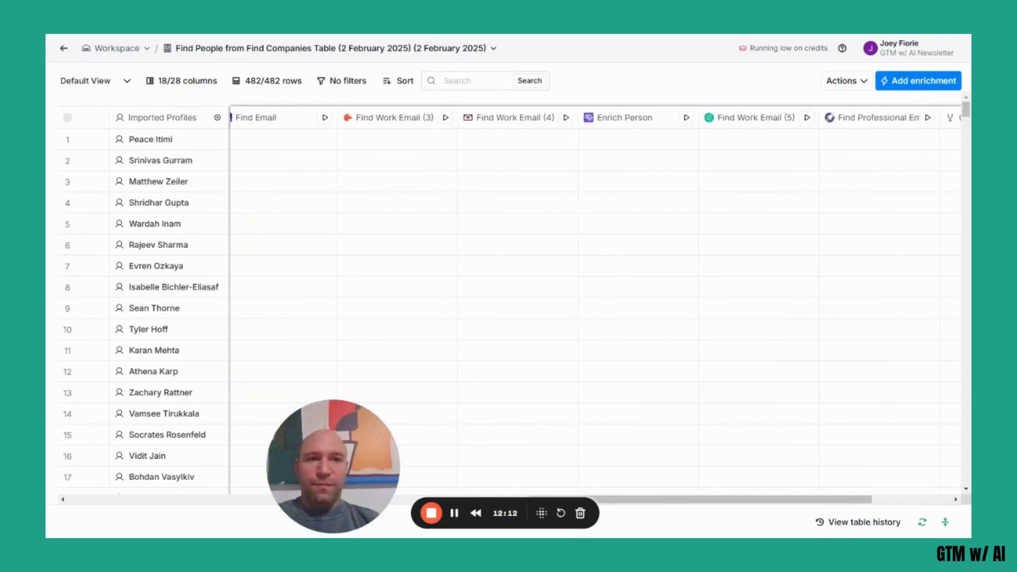
scroll(595, 245, "right", 3)
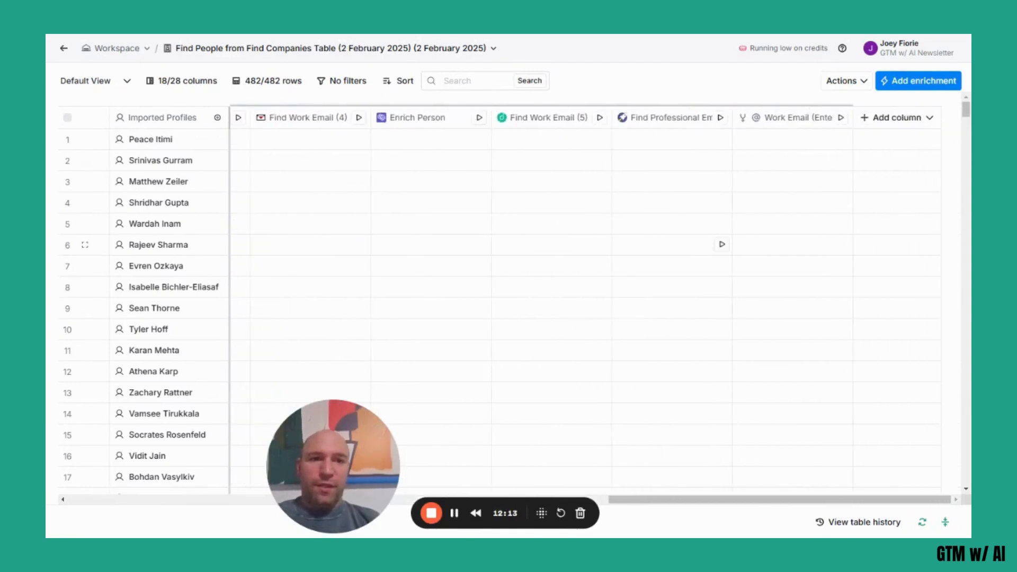
scroll(593, 297, "left", 10)
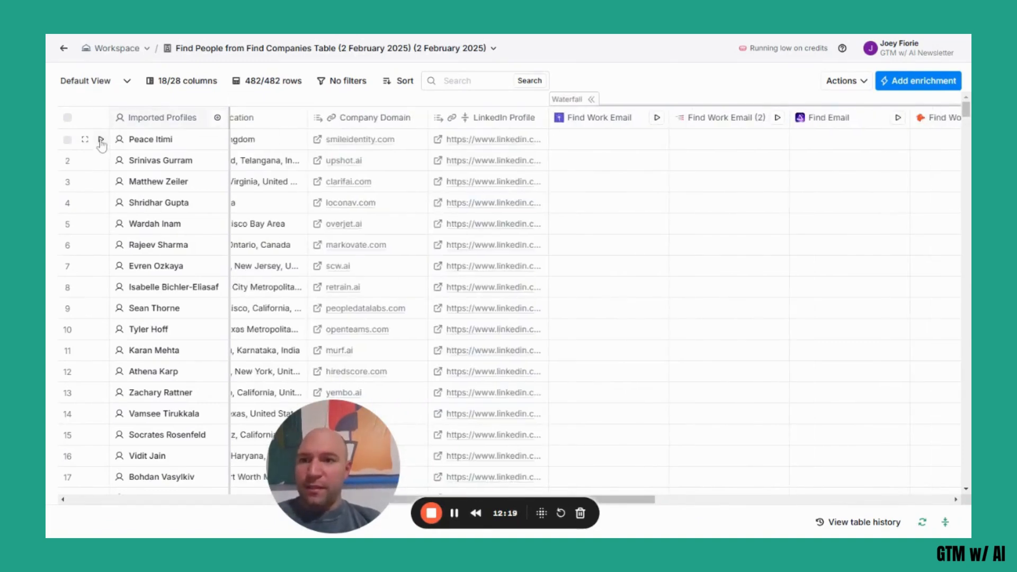
left_click(101, 140)
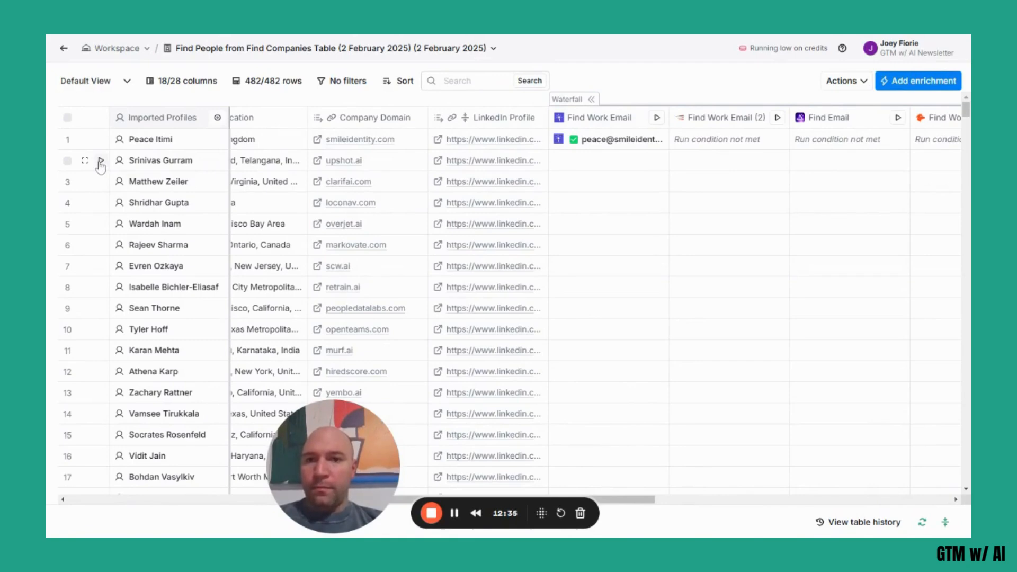
left_click(100, 160)
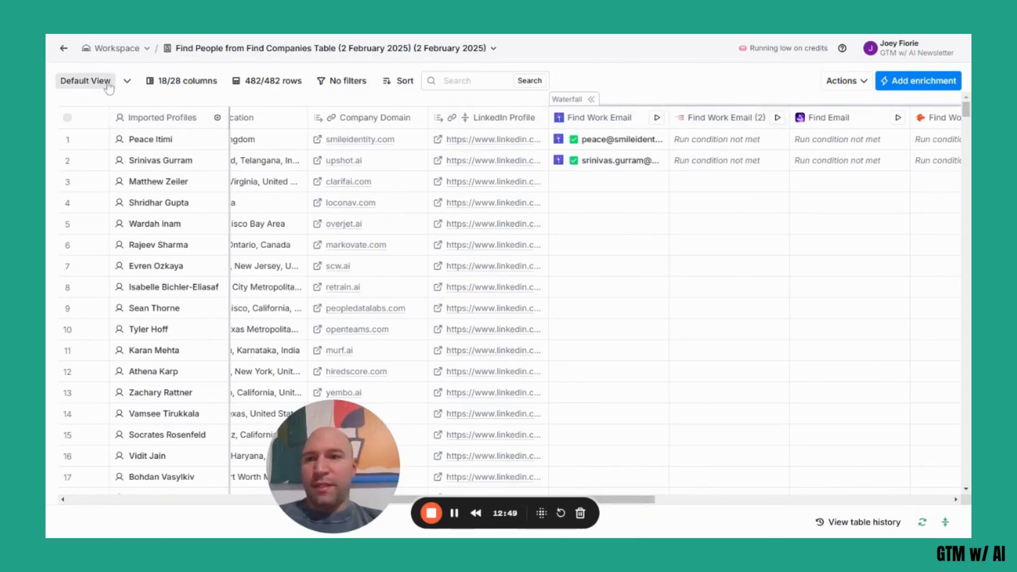
Unhide the Validate LeadMagic column and look over the waterfall results through to the final work email column.
left_click(202, 82)
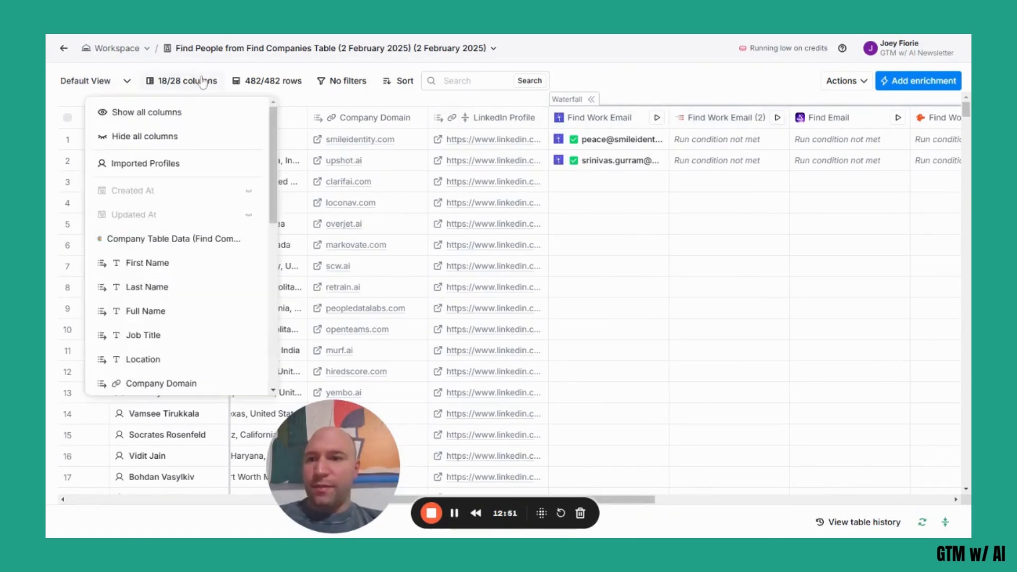
scroll(181, 260, "down", 1)
scroll(182, 261, "down", 3)
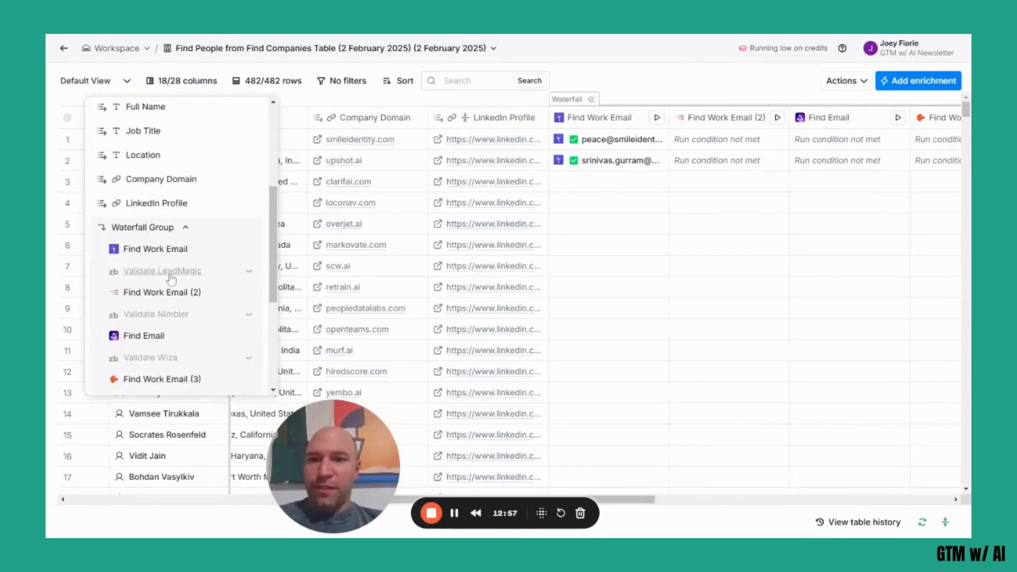
left_click(249, 271)
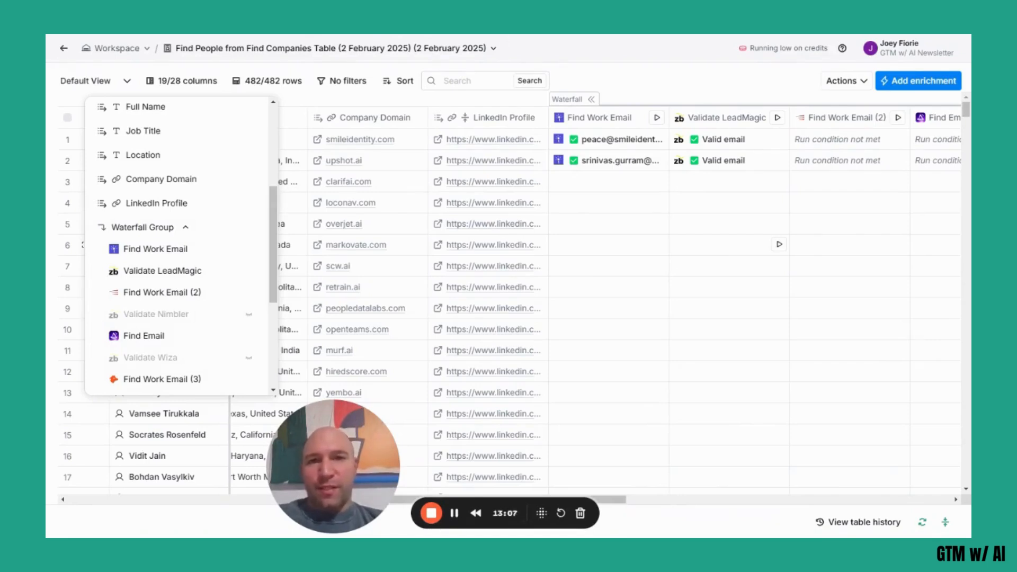
scroll(661, 173, "right", 2)
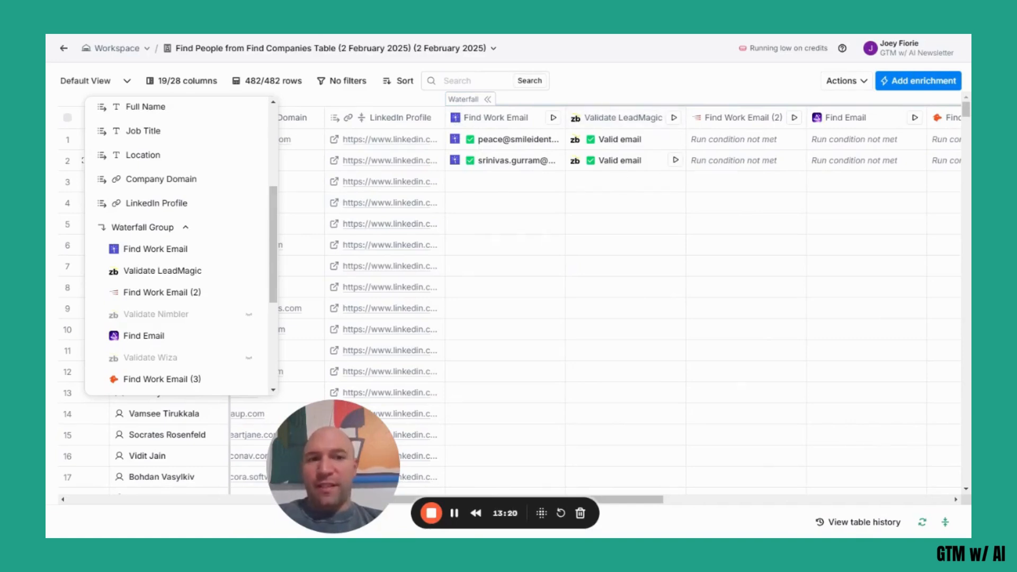
scroll(596, 297, "right", 6)
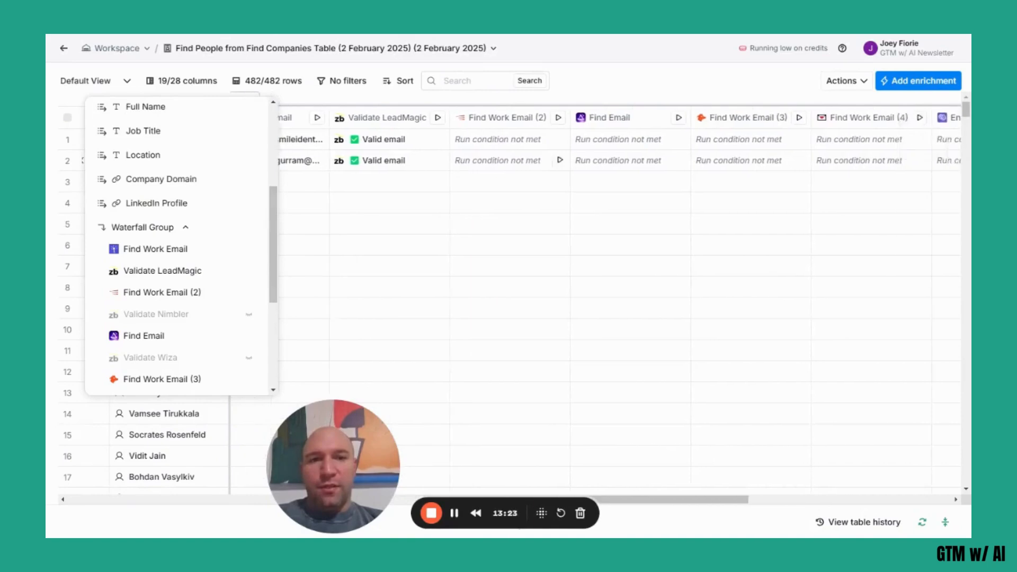
scroll(596, 297, "right", 5)
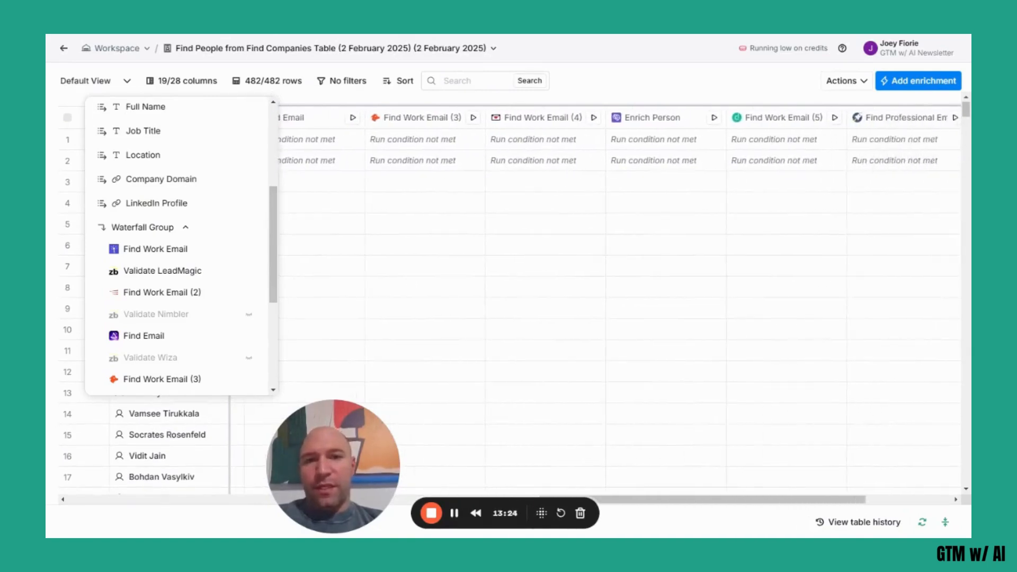
scroll(596, 297, "right", 5)
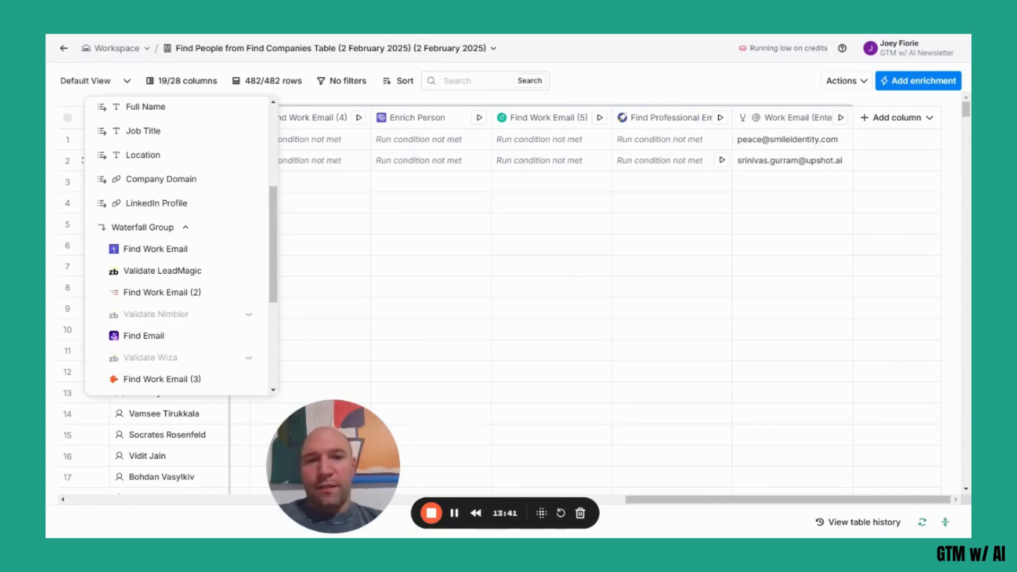
left_click(659, 83)
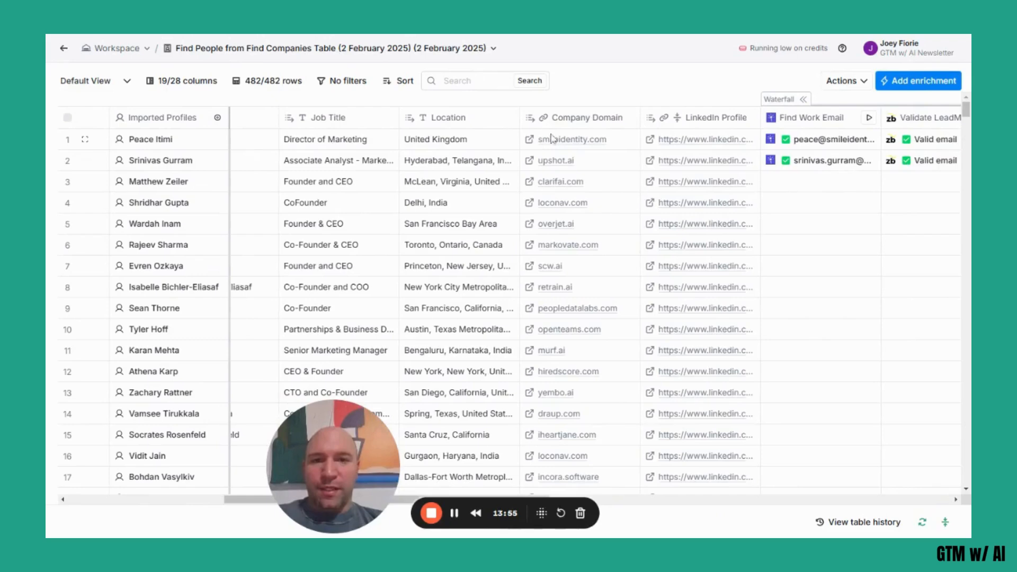
Search the enrichments for "claygent" and start a new column with Claygent (AI Web Researcher).
scroll(576, 149, "right", 5)
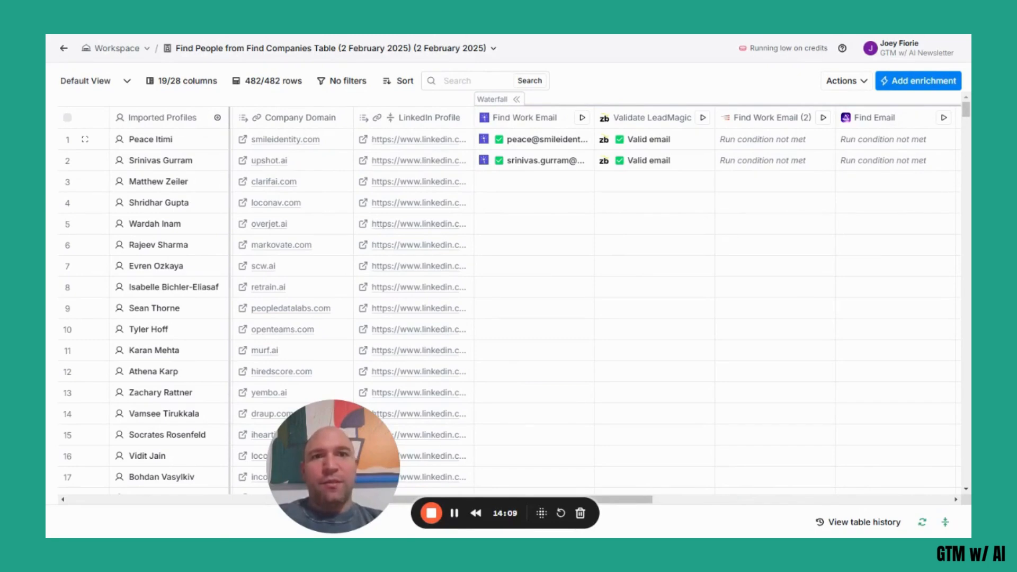
scroll(889, 135, "right", 10)
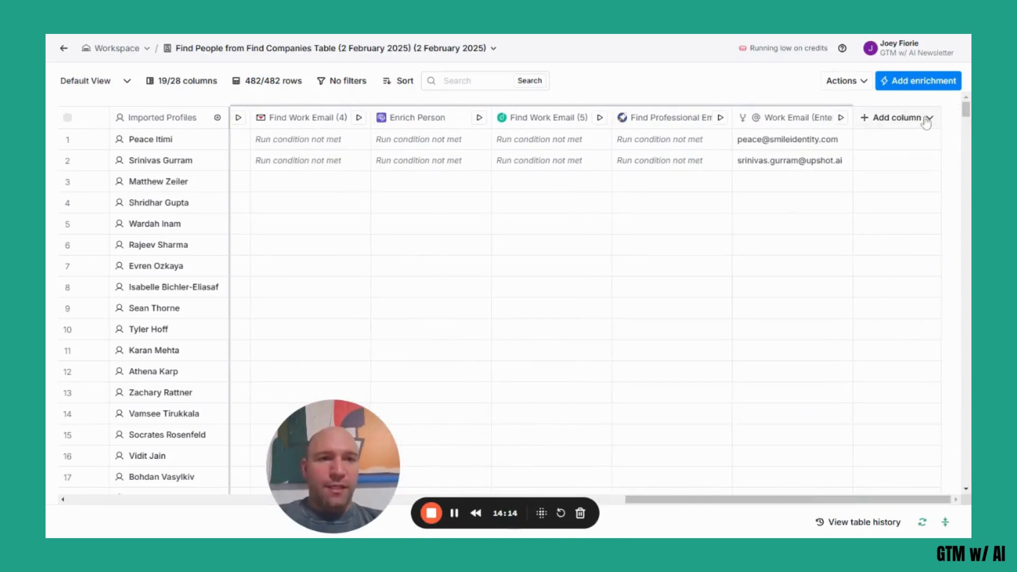
left_click(927, 119)
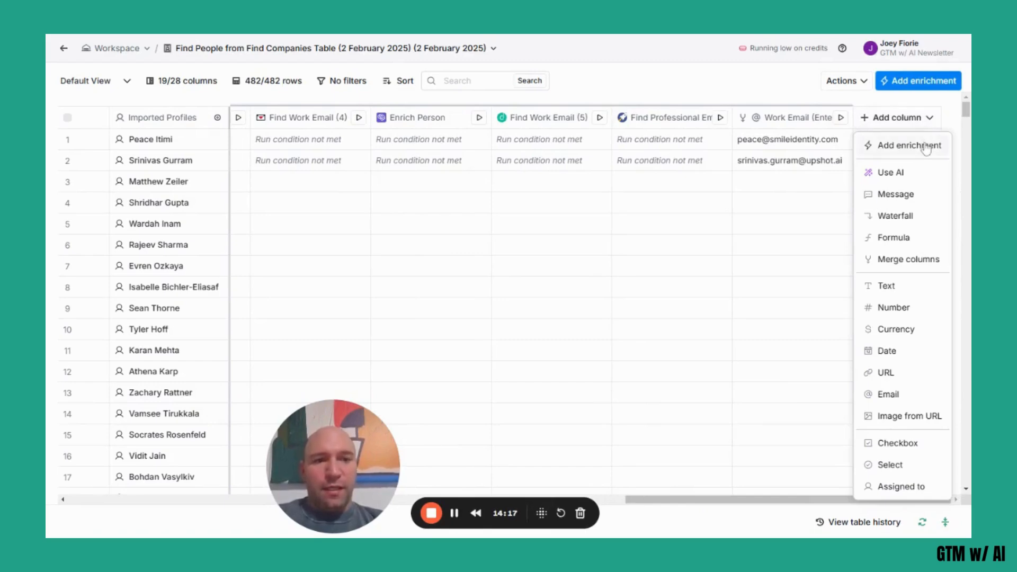
left_click(910, 145)
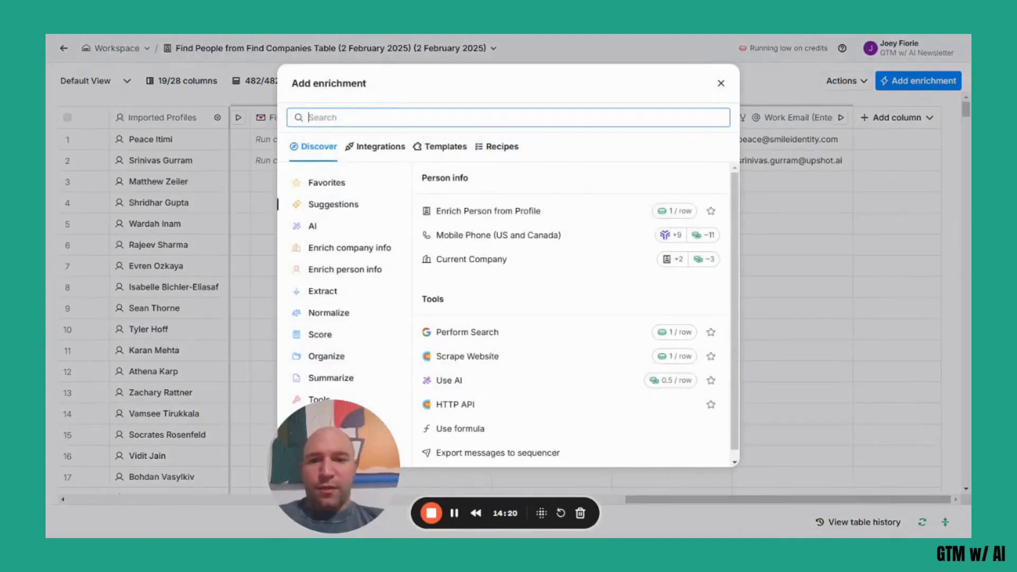
left_click_drag(541, 513, 324, 530)
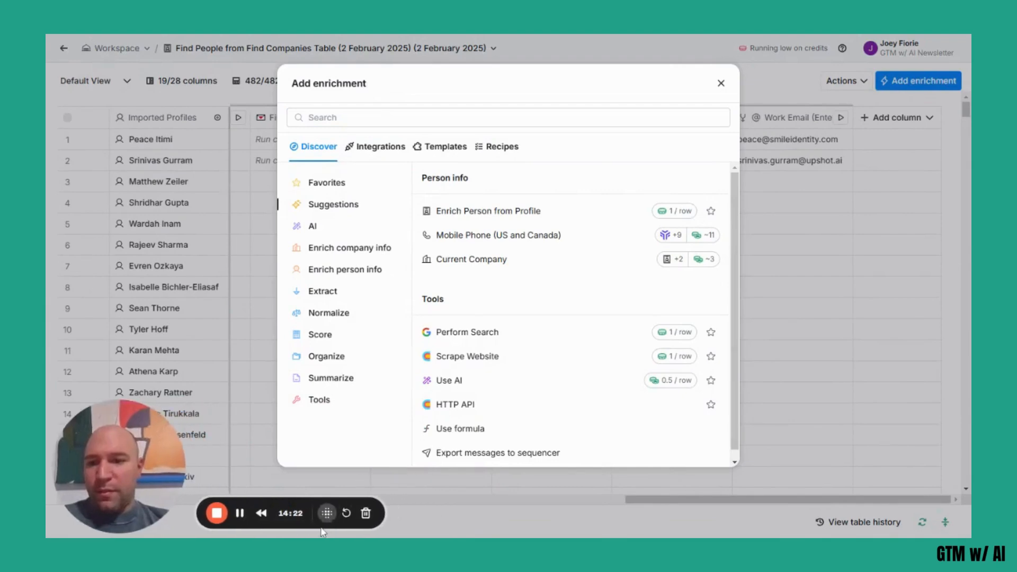
left_click(310, 117)
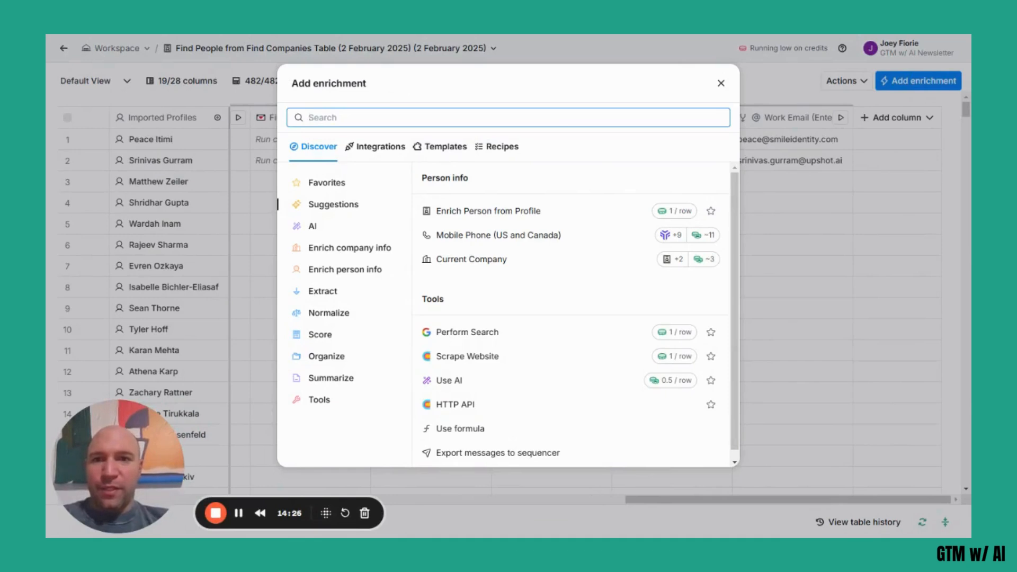
type("claygent")
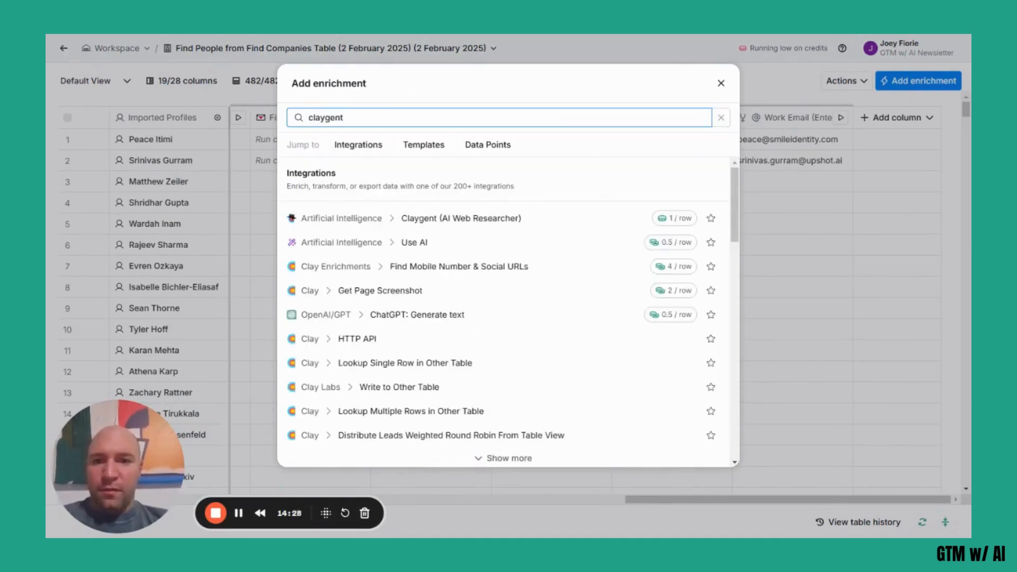
left_click(541, 167)
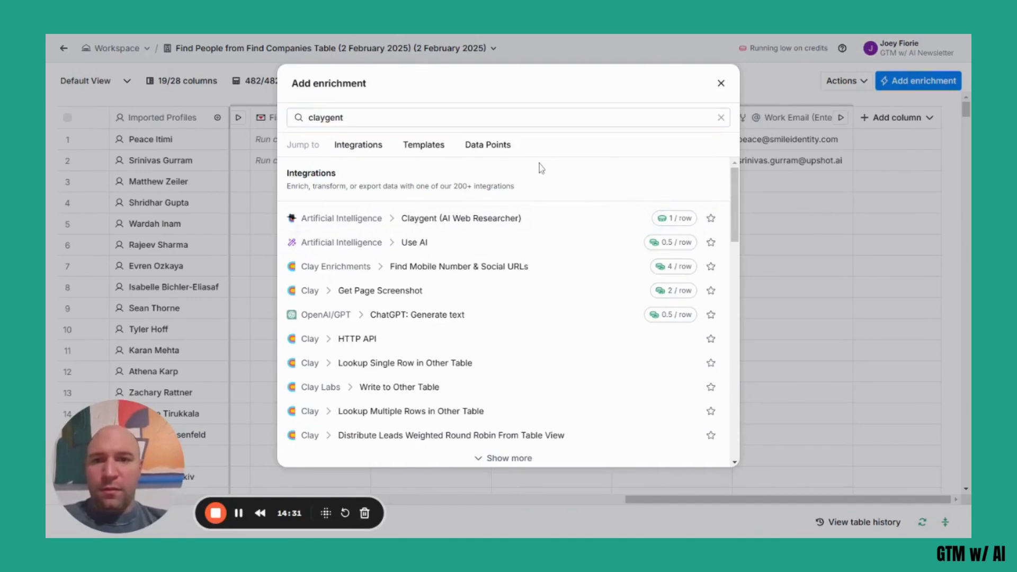
left_click(413, 225)
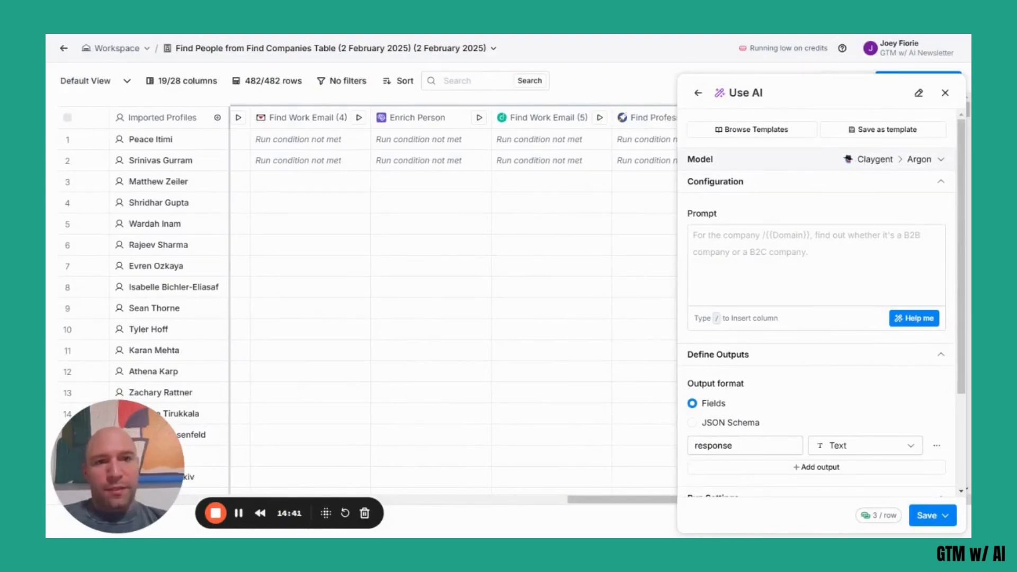
Set the new AI column's model to Claygent > Helium, keeping the web research use case.
left_click(859, 159)
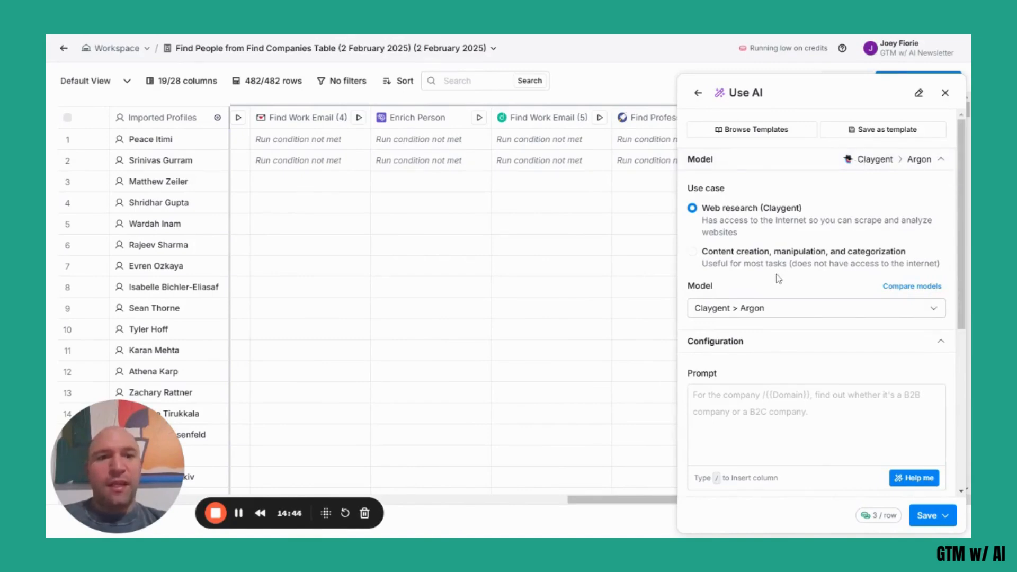
left_click(770, 307)
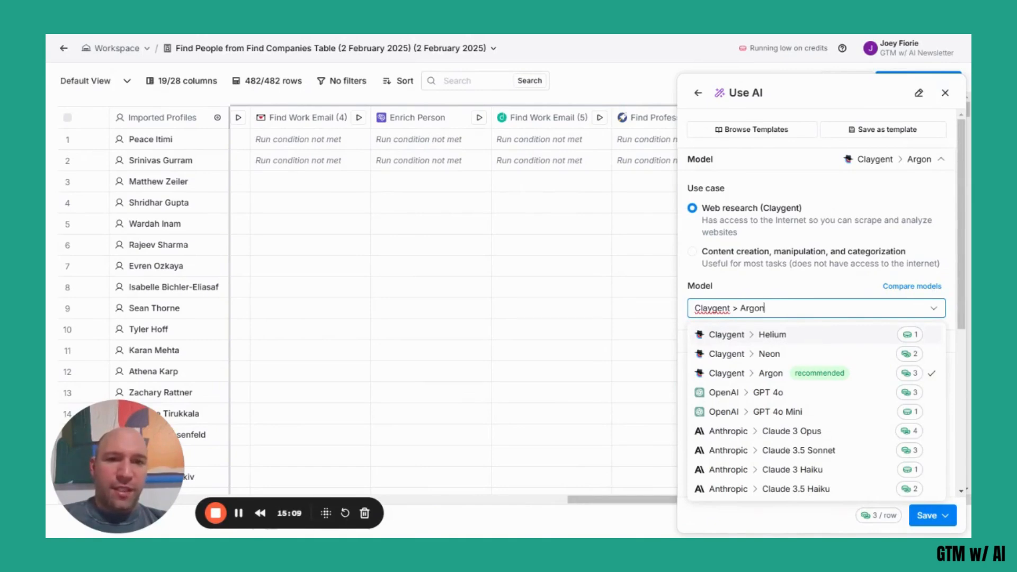
left_click(811, 334)
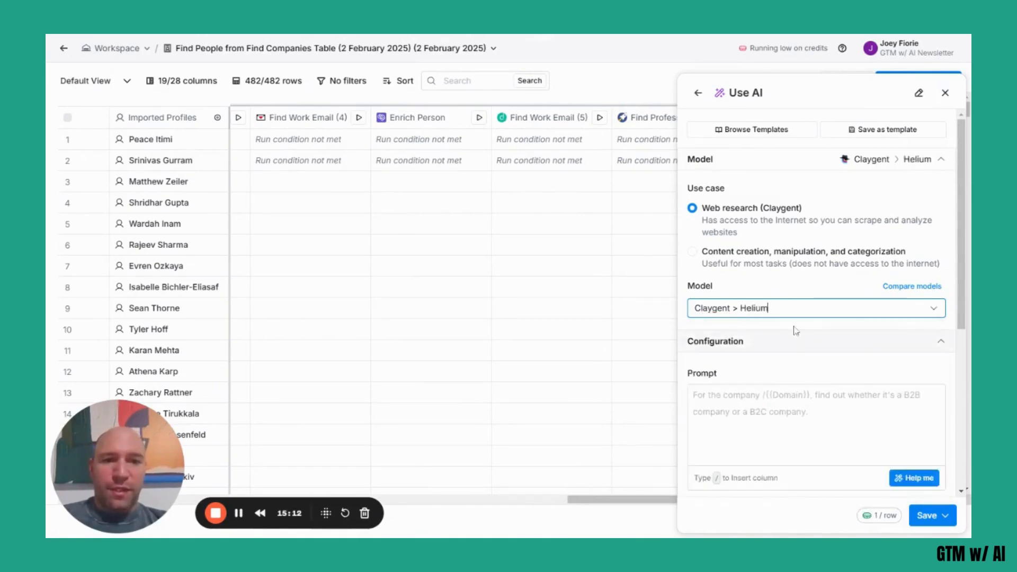
left_click(786, 351)
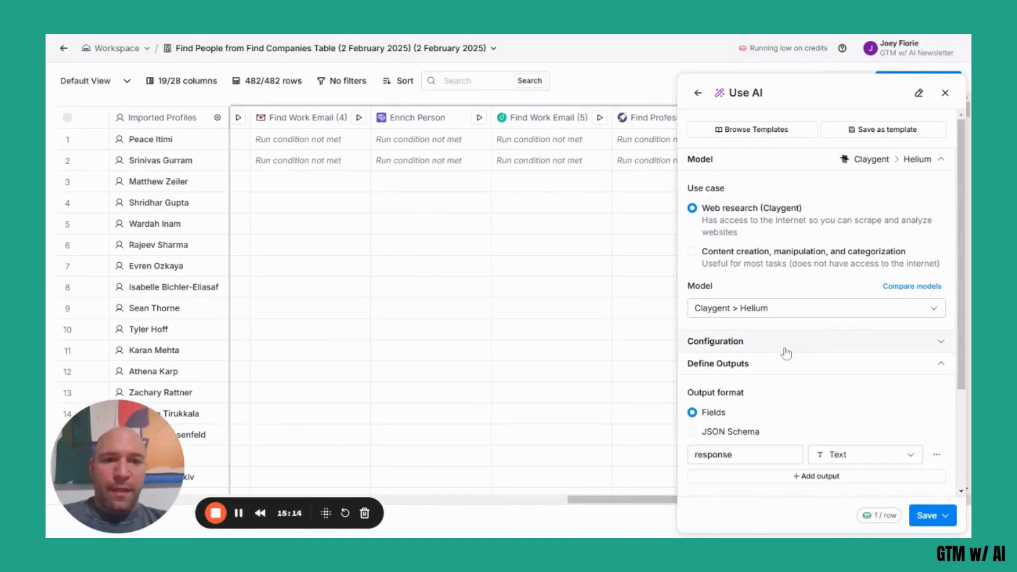
left_click(786, 350)
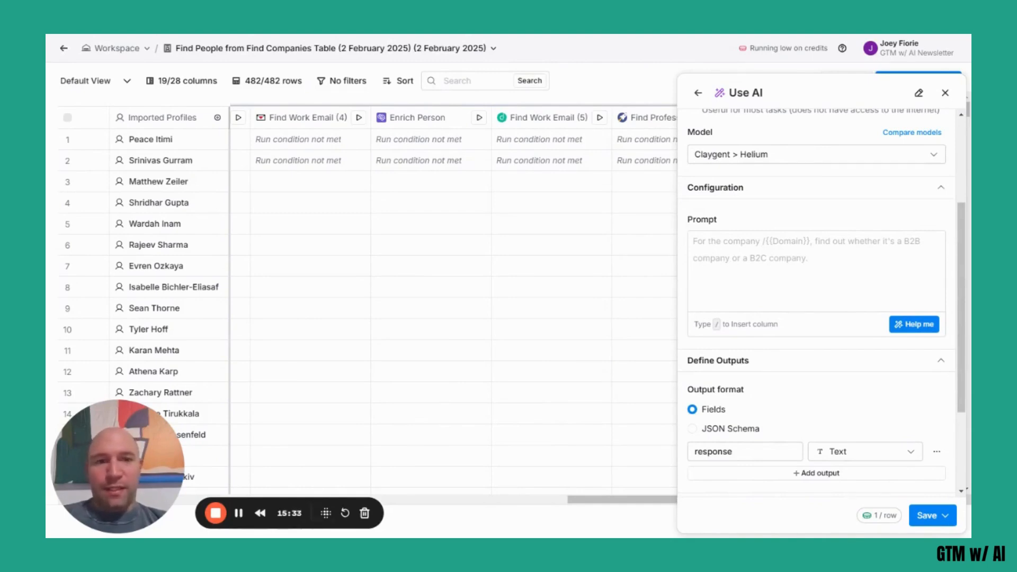
Generate a Claygent prompt from "Go to the companys website using the domain field and find what problem they solve for their customer." and accept it.
left_click(927, 330)
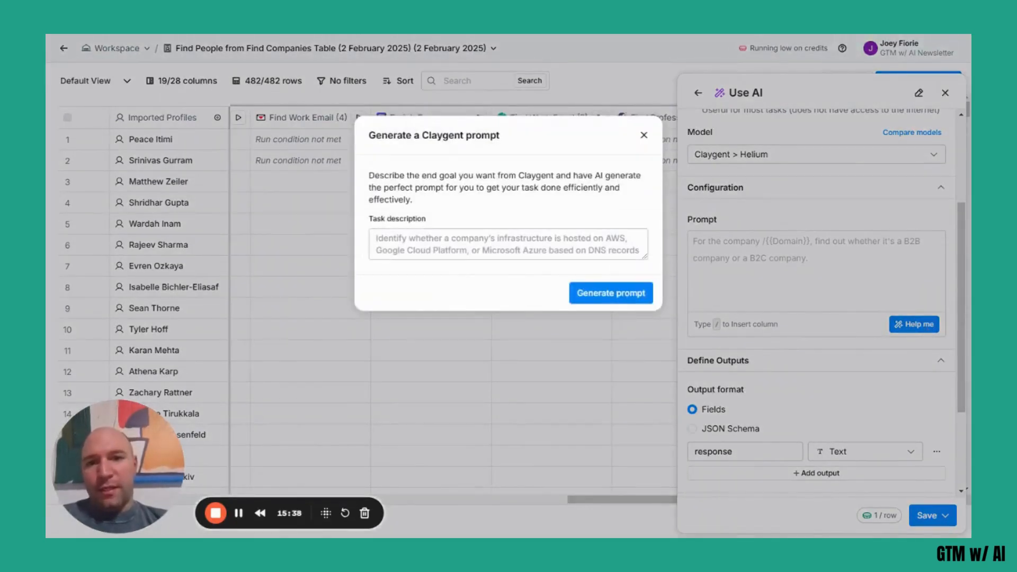
left_click(393, 251)
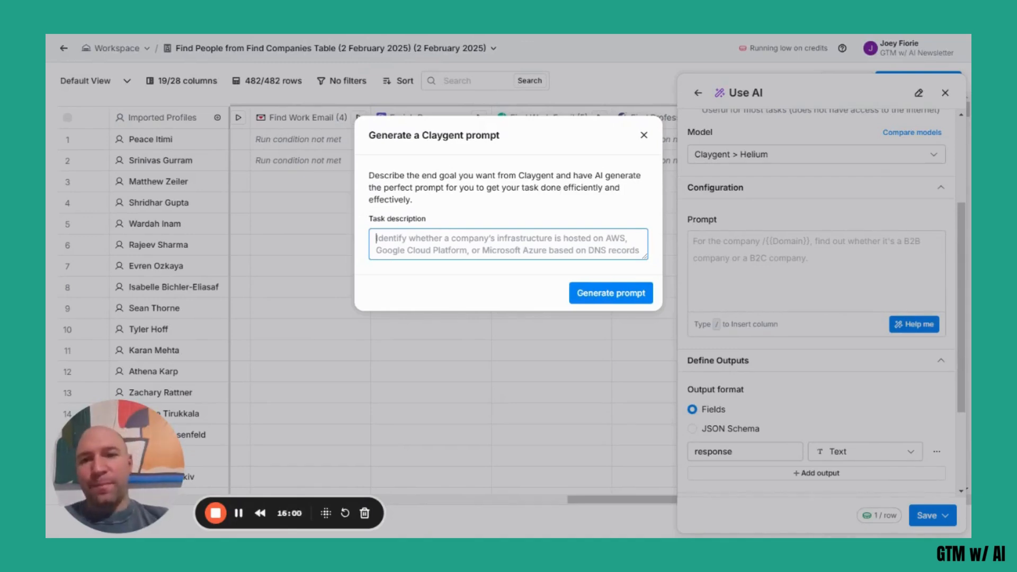
type("Go to ")
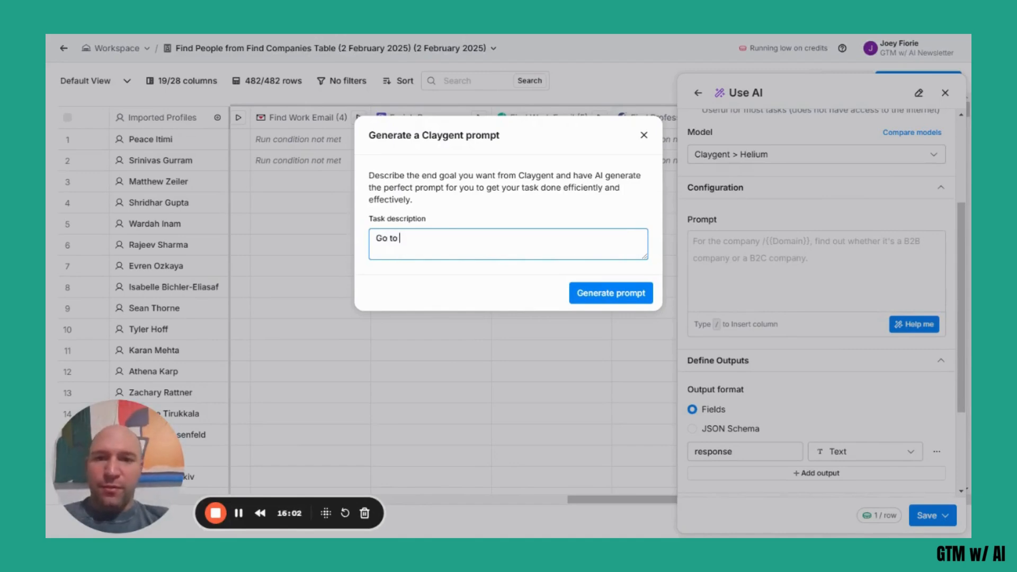
type("the co")
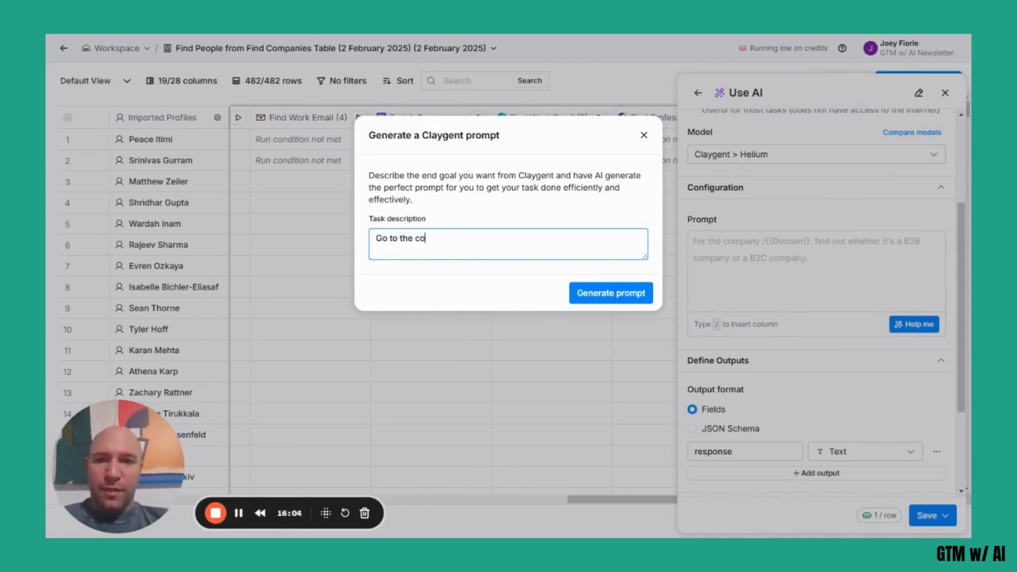
type("mpanys website ")
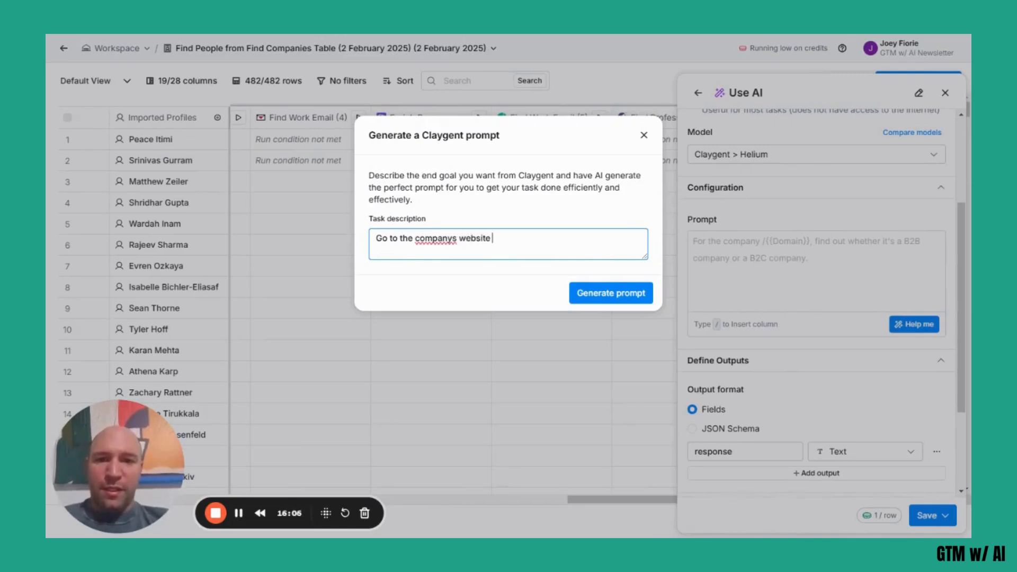
type("using the domai")
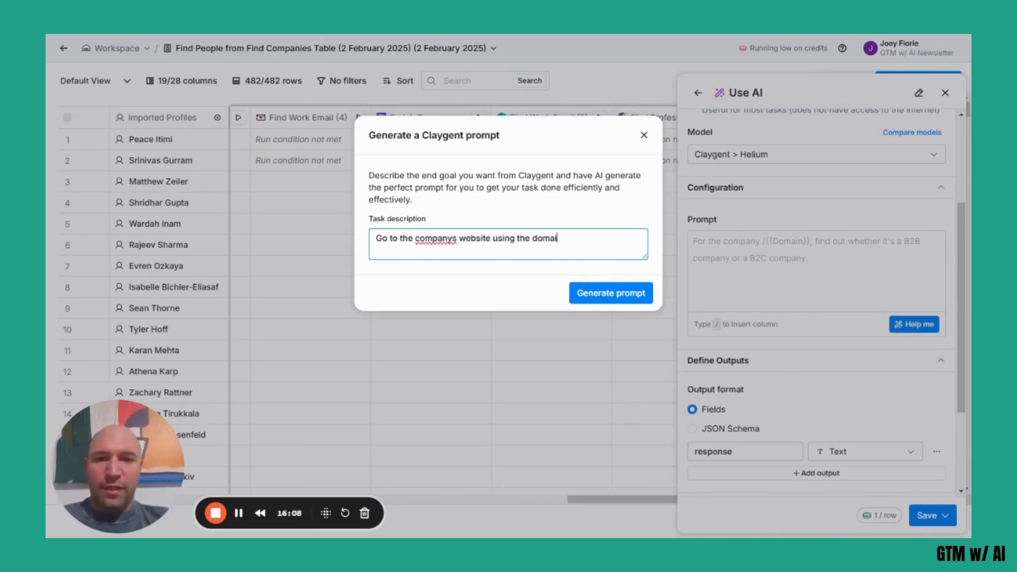
type("n field and find what")
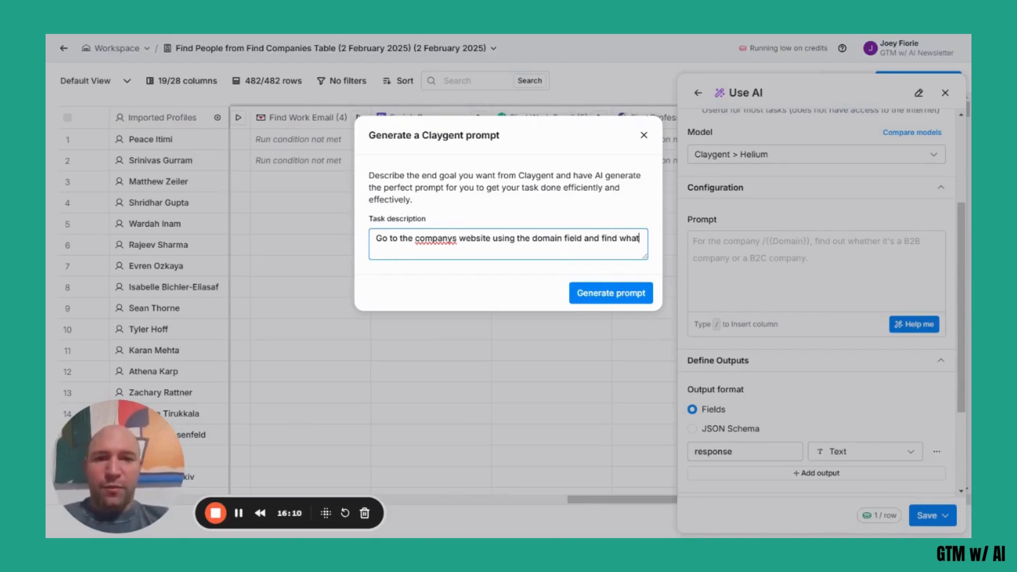
type(" problem they solve ")
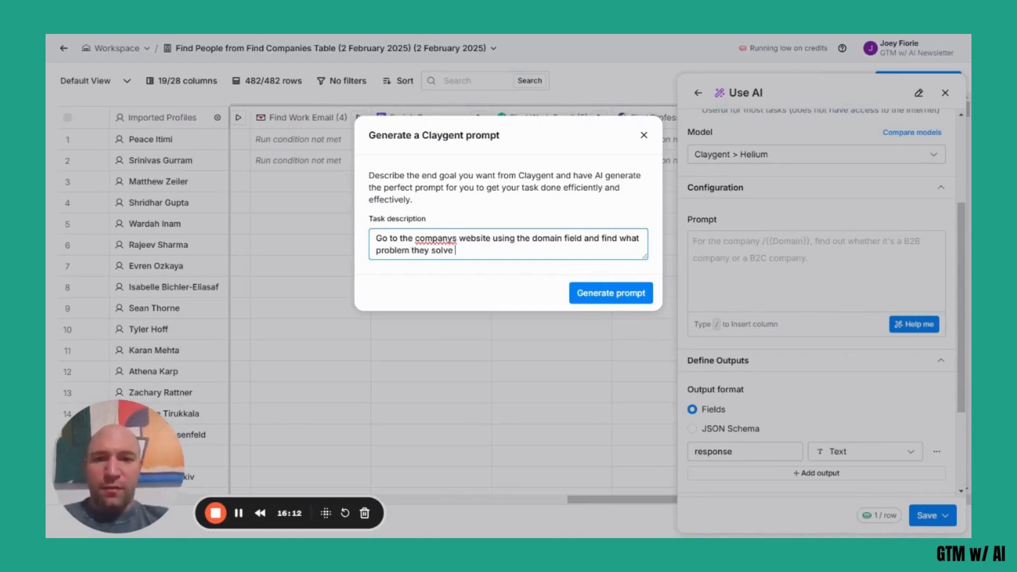
type("for their customer.")
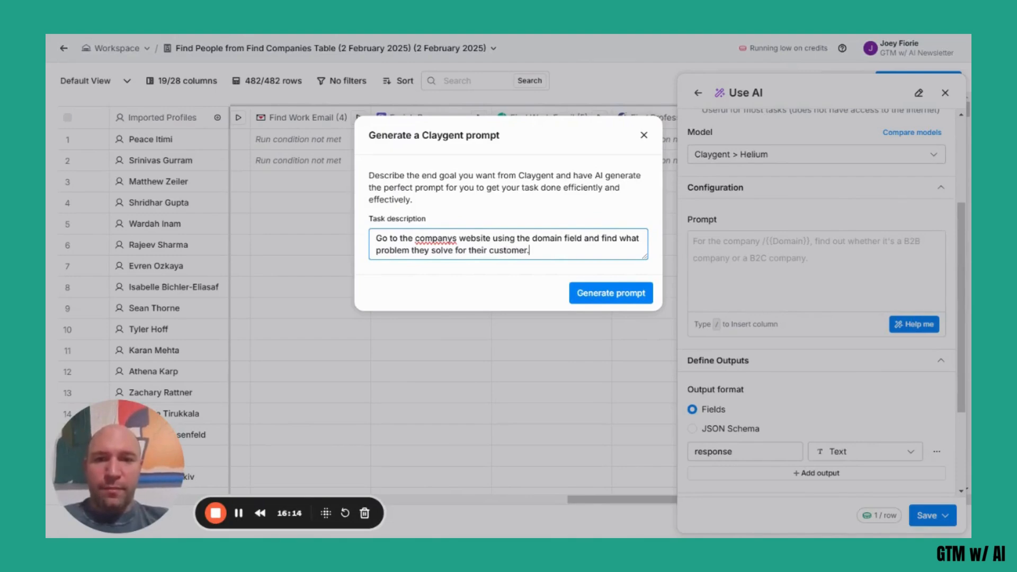
left_click(590, 293)
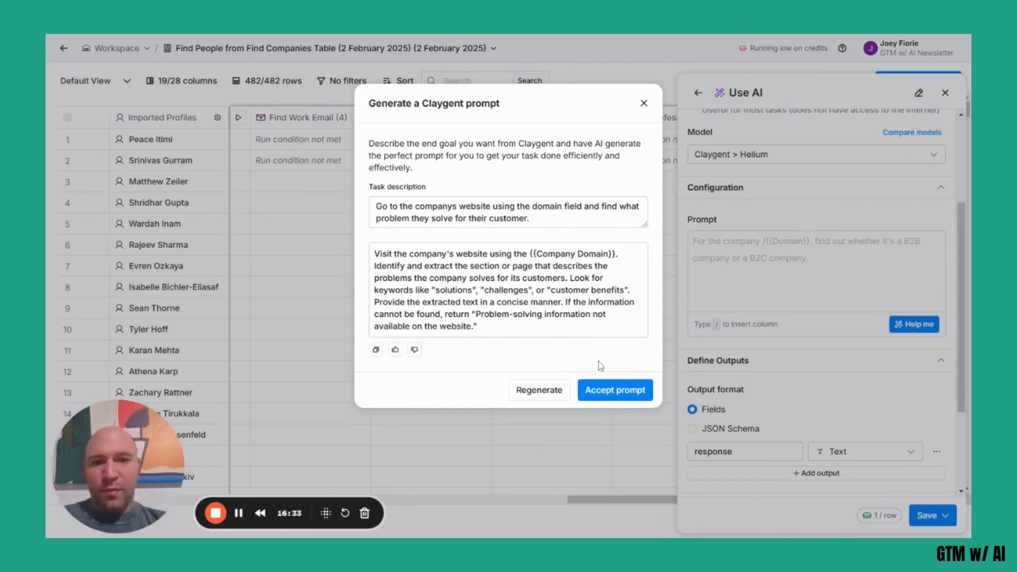
left_click(627, 398)
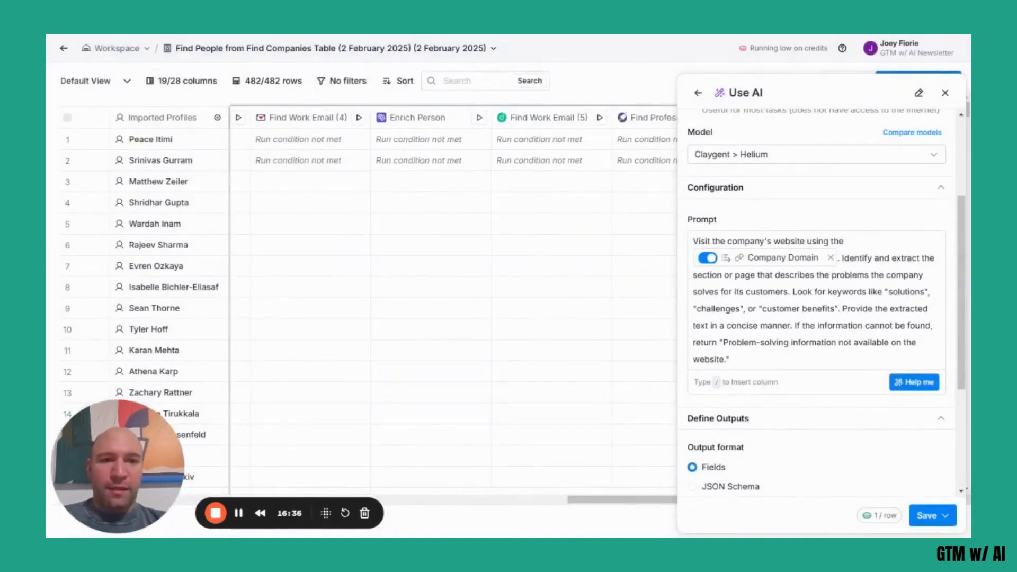
Check the Company Domain values used in the prompt and the output settings, and save the Claygent column without running it.
mouse_move(769, 256)
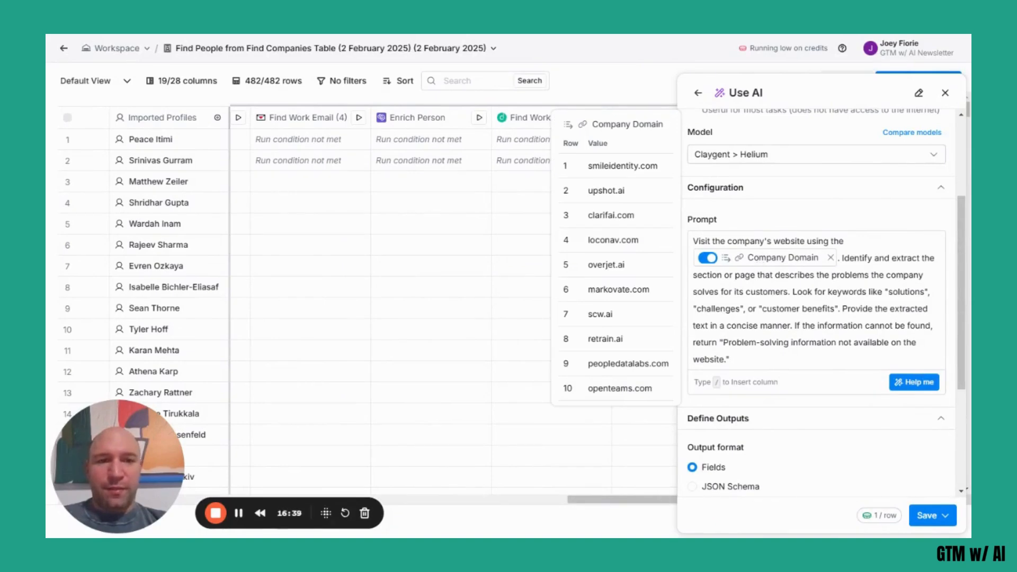
scroll(815, 265, "down", 2)
scroll(816, 297, "down", 3)
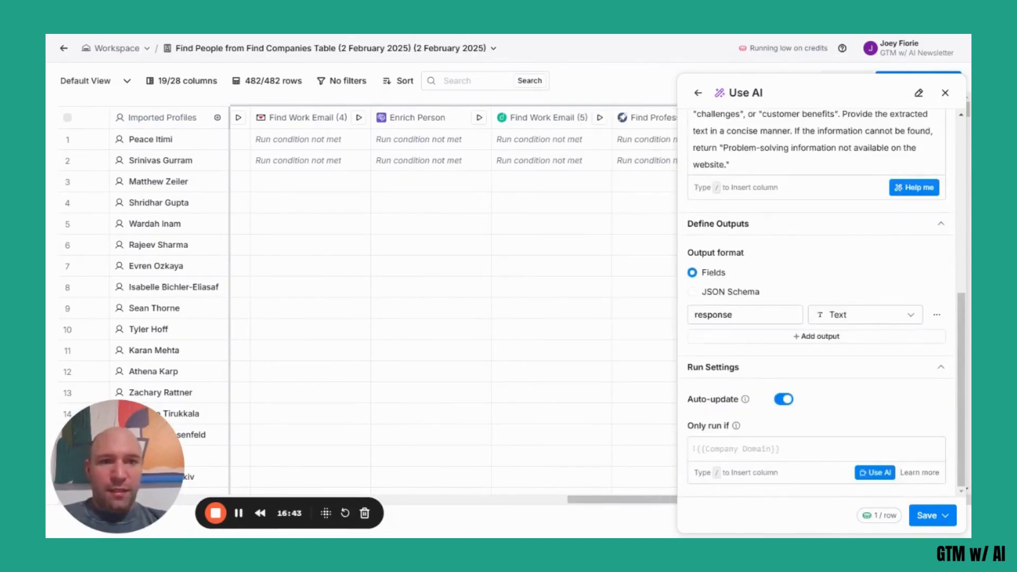
left_click(943, 515)
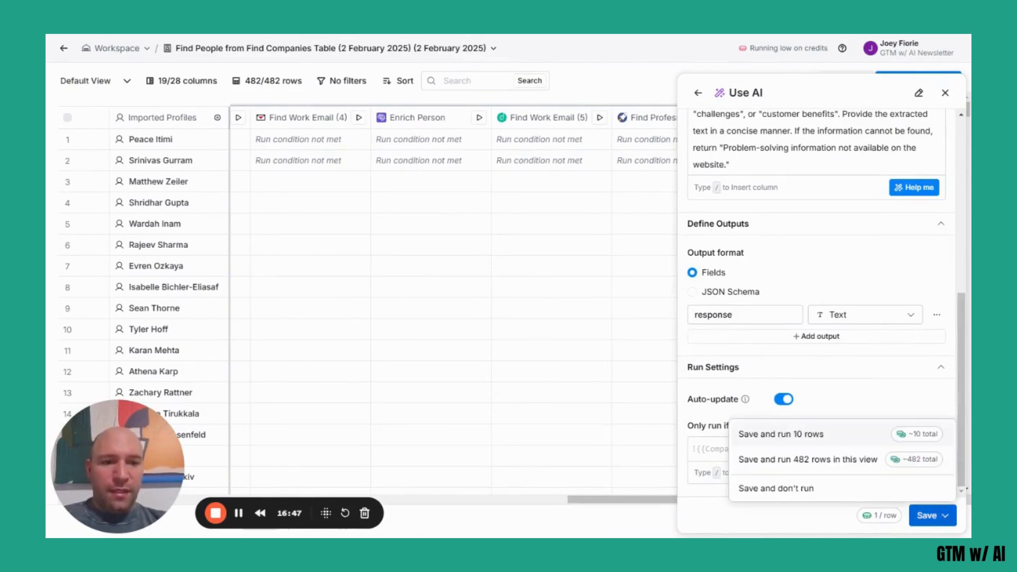
left_click(777, 488)
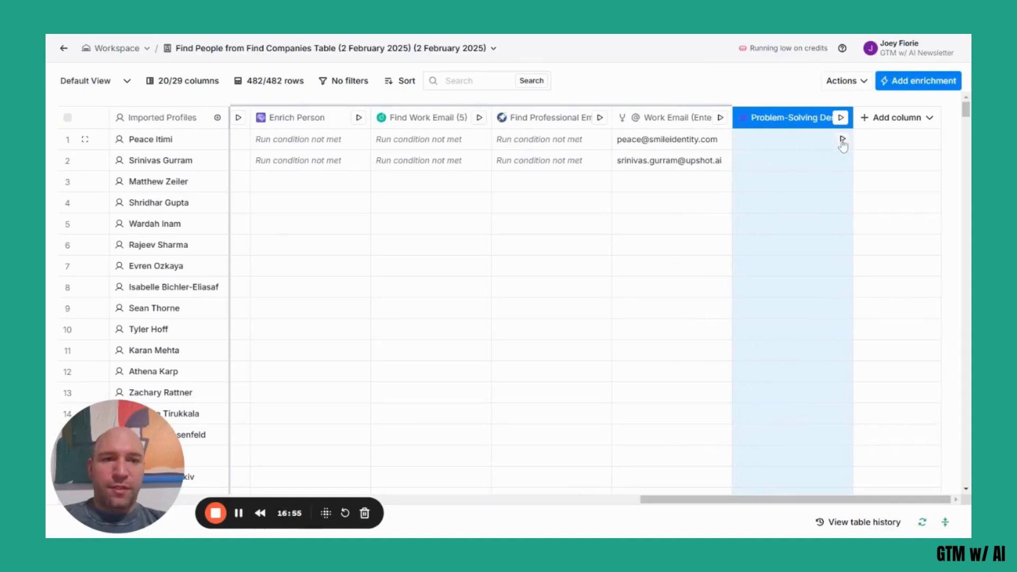
Run the Problem-Solving Description research for the first two rows only and widen that column.
left_click(843, 141)
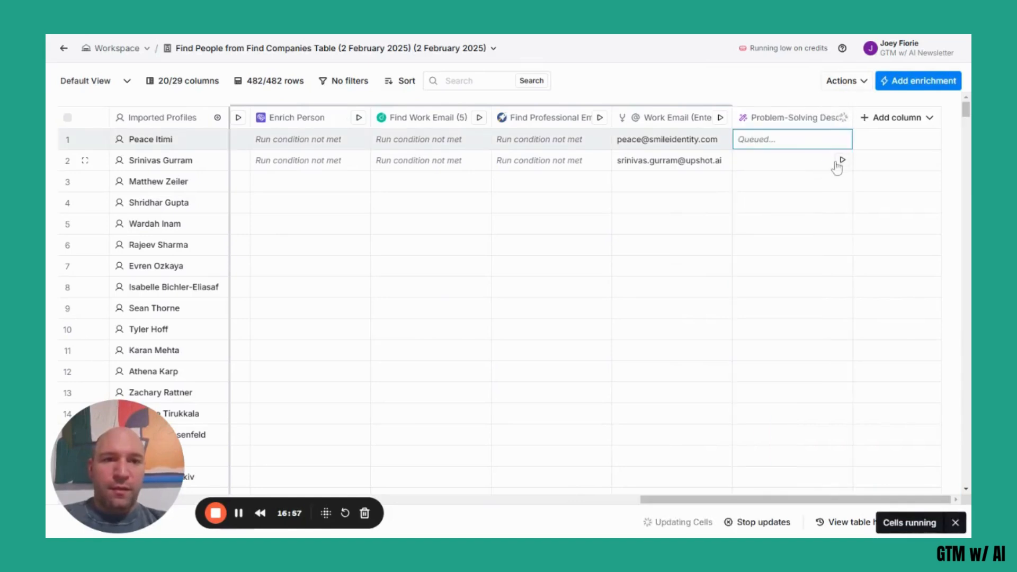
left_click(842, 160)
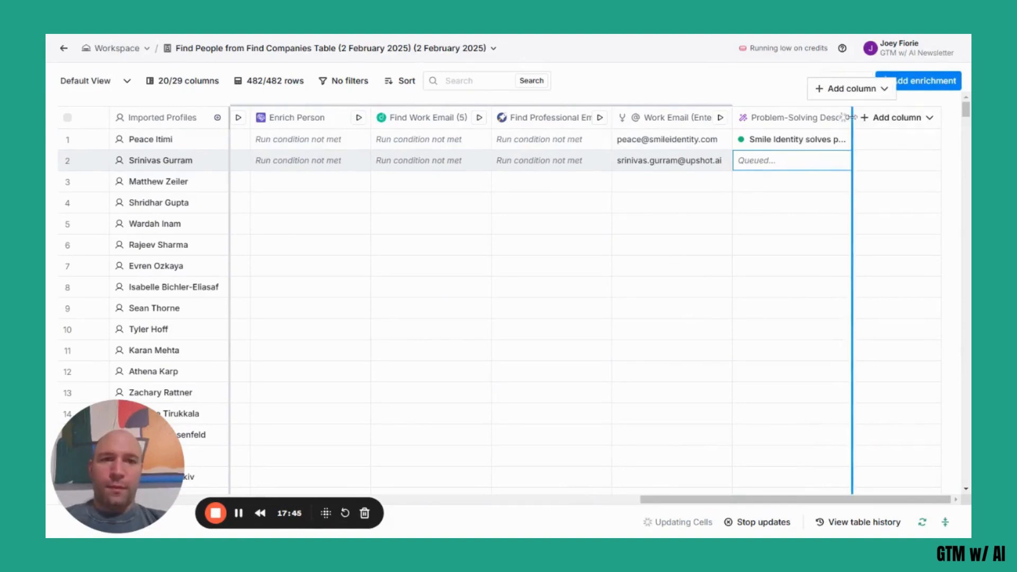
left_click_drag(852, 118, 896, 126)
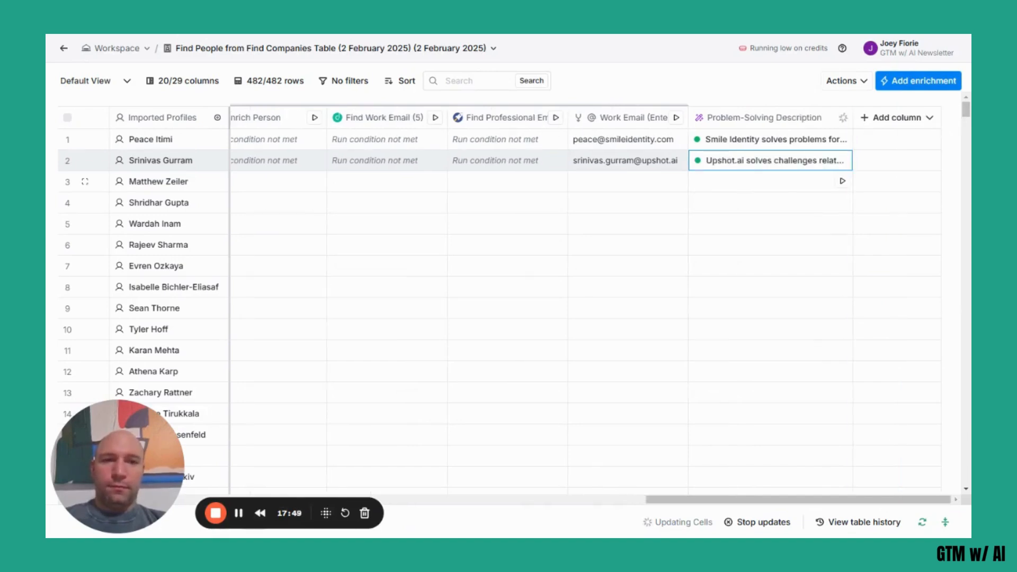
Review the cell details of the Problem-Solving Description results and add the Response field as a new column.
left_click(751, 140)
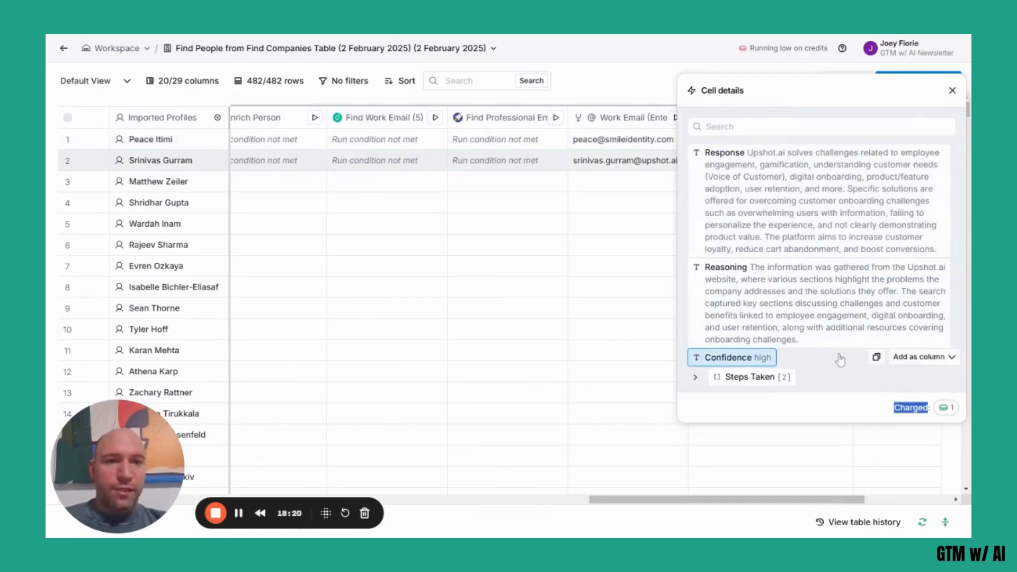
left_click(953, 91)
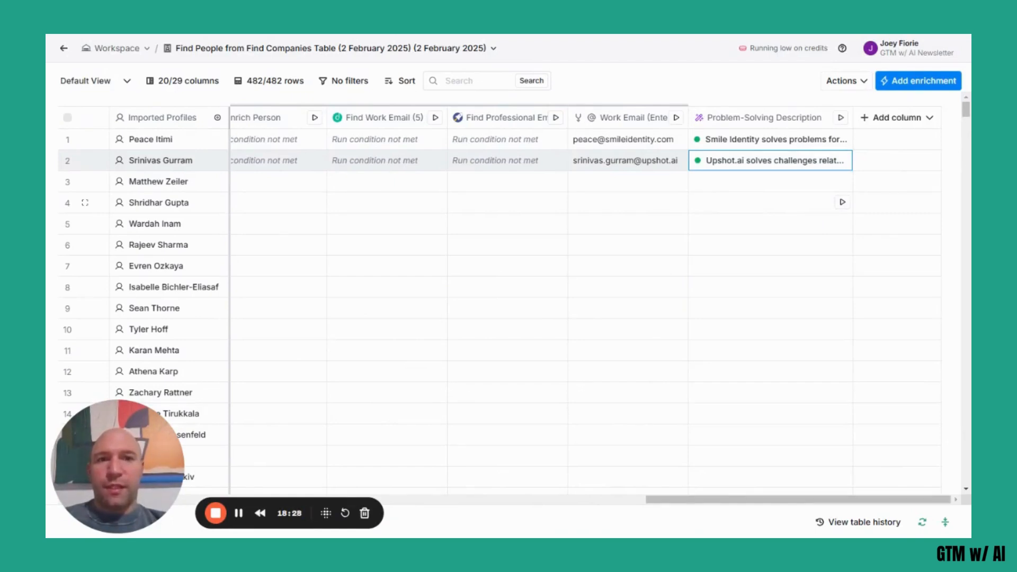
left_click(751, 140)
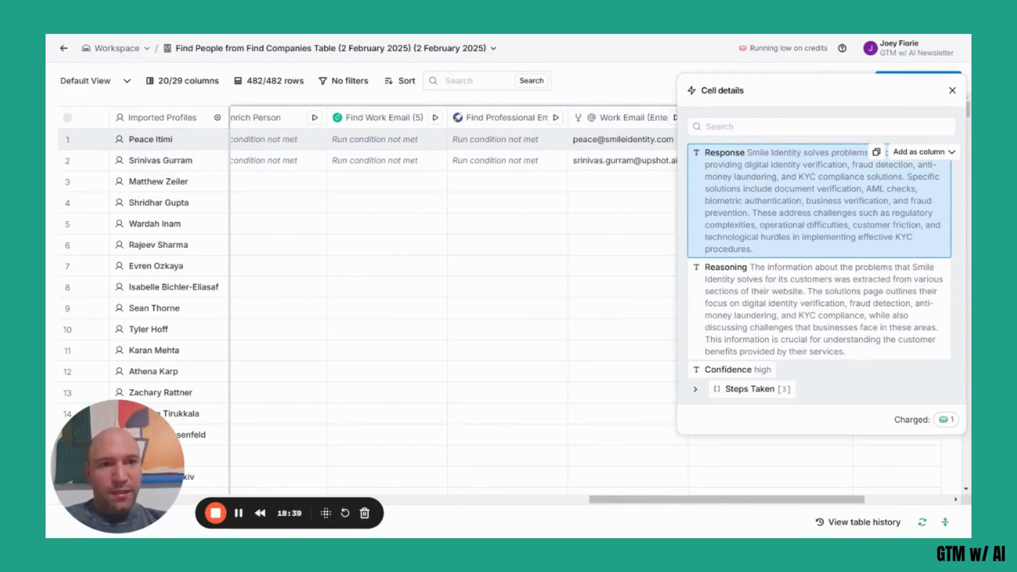
left_click(937, 154)
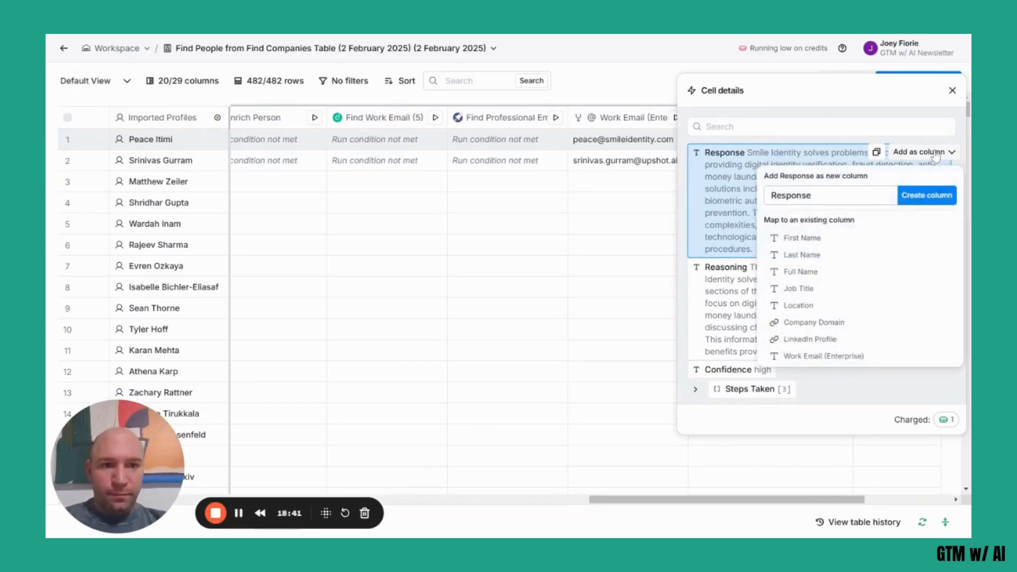
left_click(924, 198)
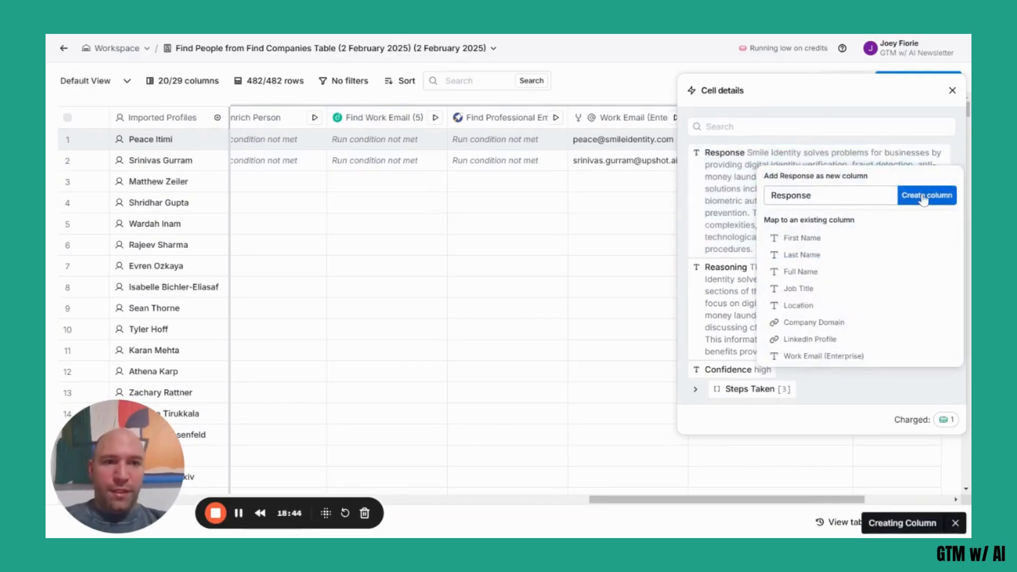
left_click(954, 93)
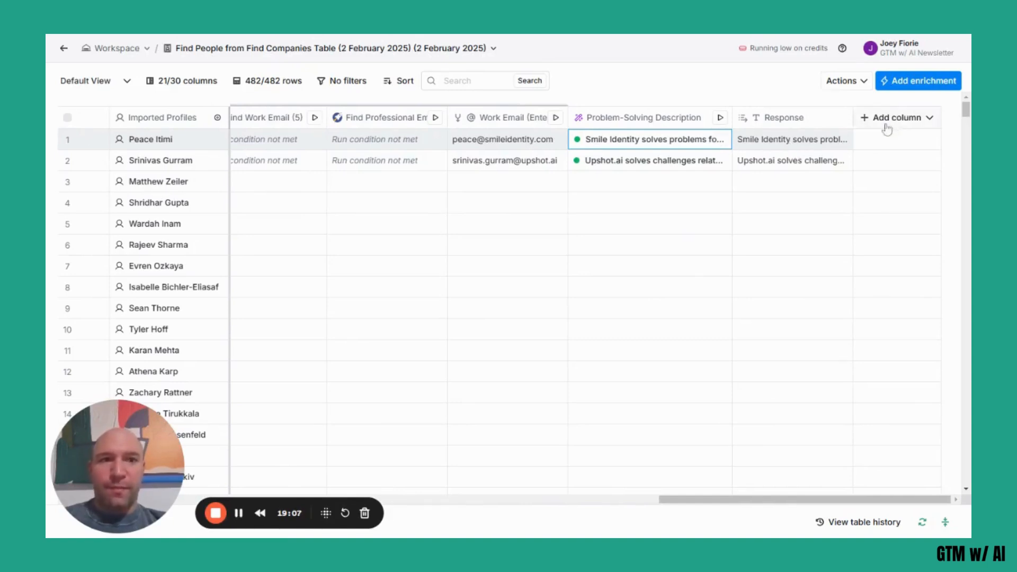
Add another Use AI column after Response and set its model to Claygent > Helium.
left_click(918, 127)
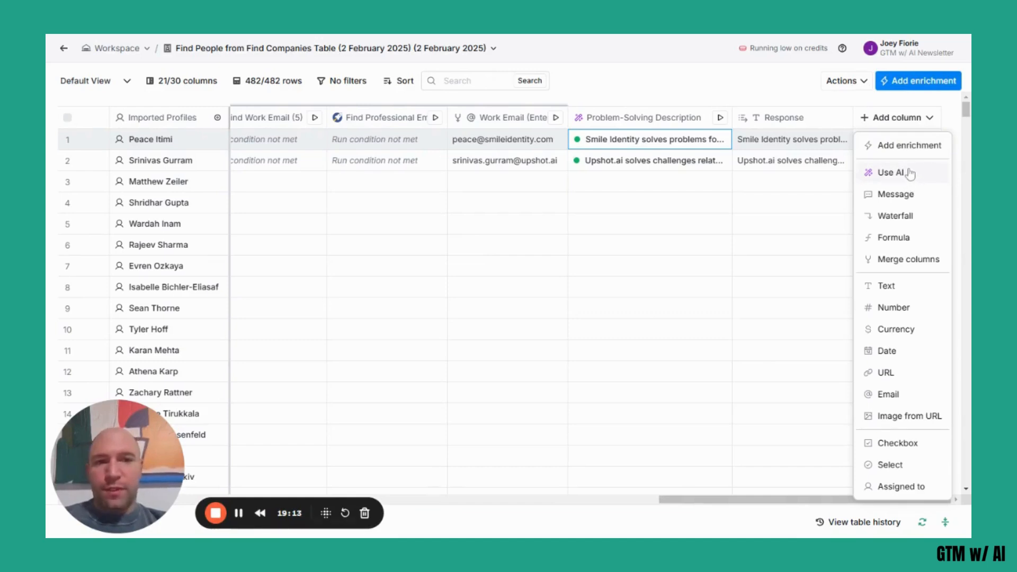
left_click(888, 173)
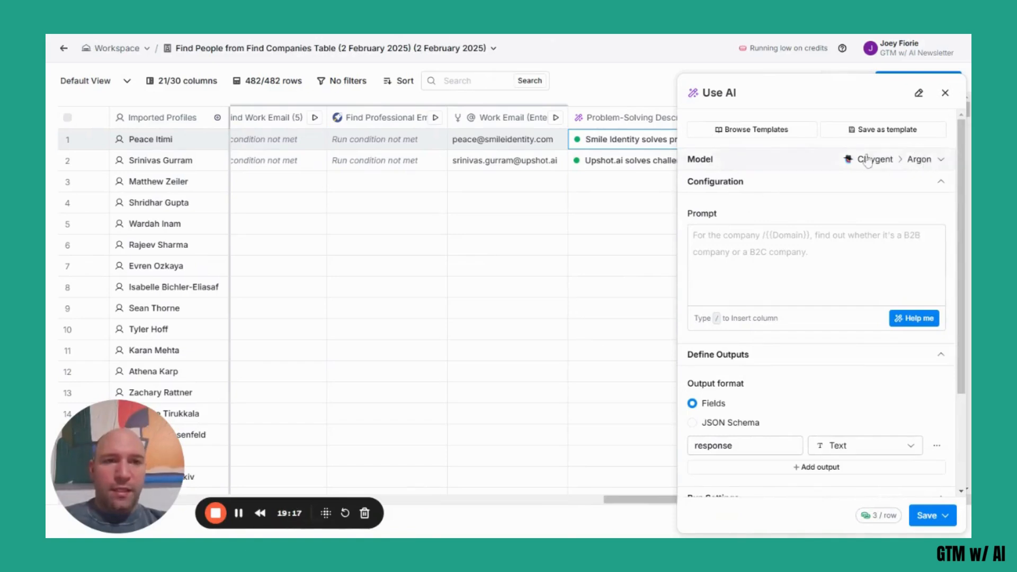
left_click(899, 161)
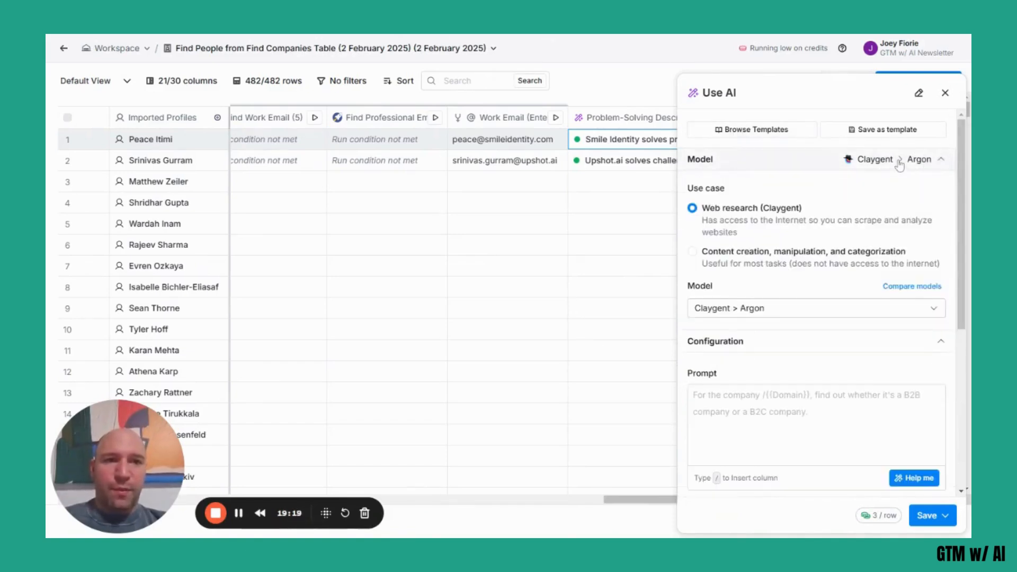
left_click(933, 317)
left_click(787, 339)
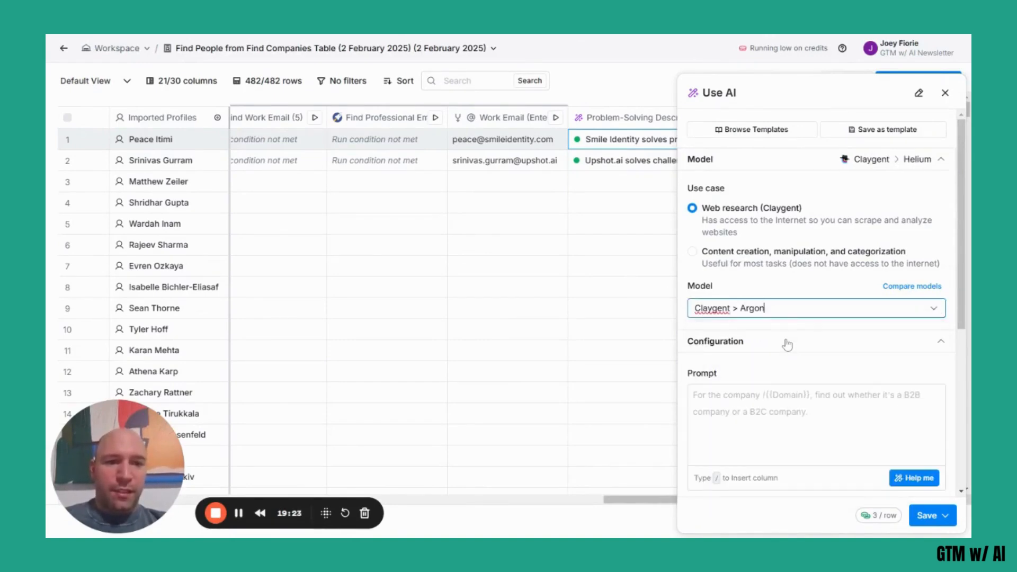
Open the Claygent prompt generator and begin the task description with "You're a saleperson reaching out a propect, write one sentence".
scroll(827, 282, "down", 3)
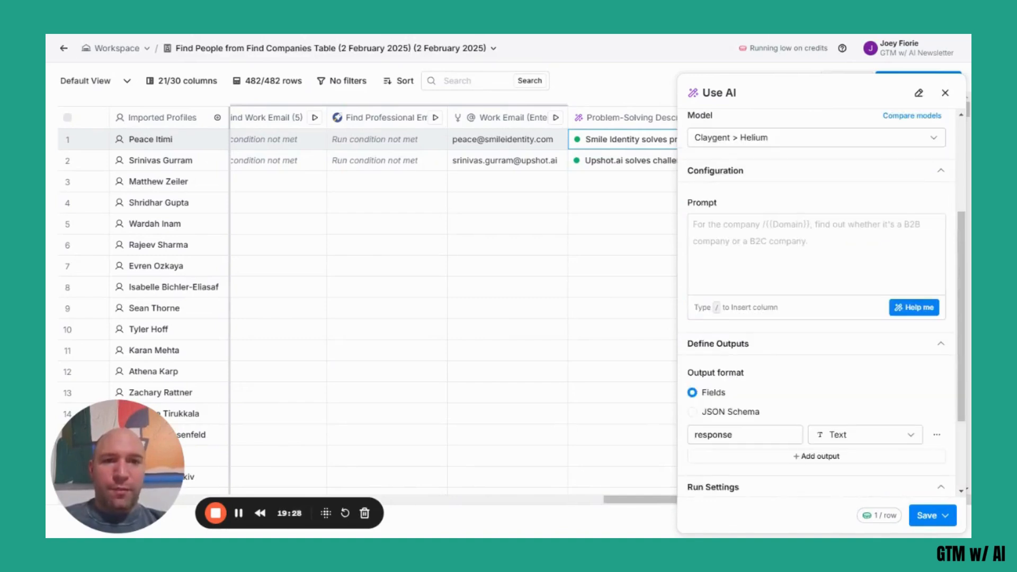
left_click(827, 281)
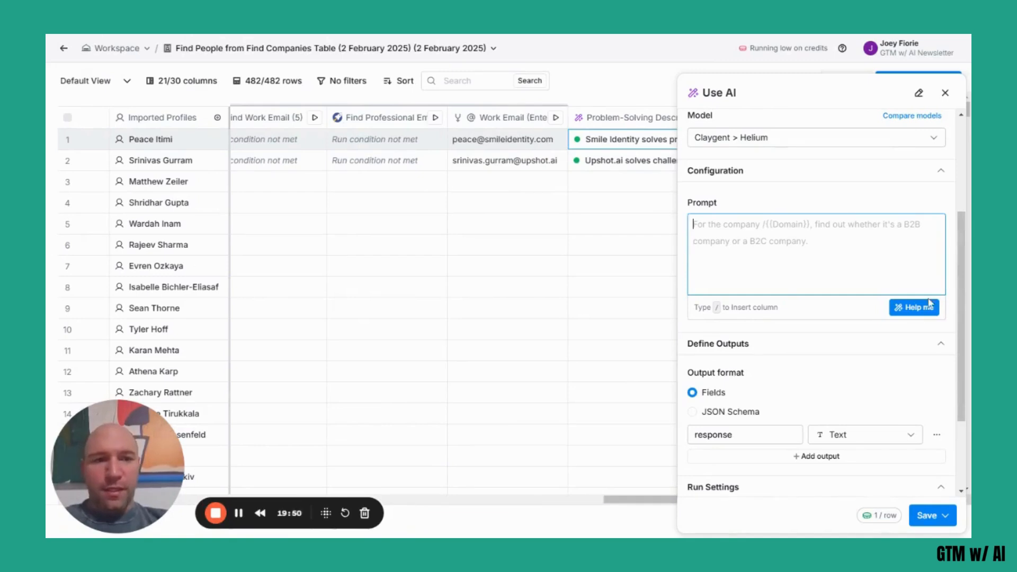
left_click(914, 307)
left_click(479, 242)
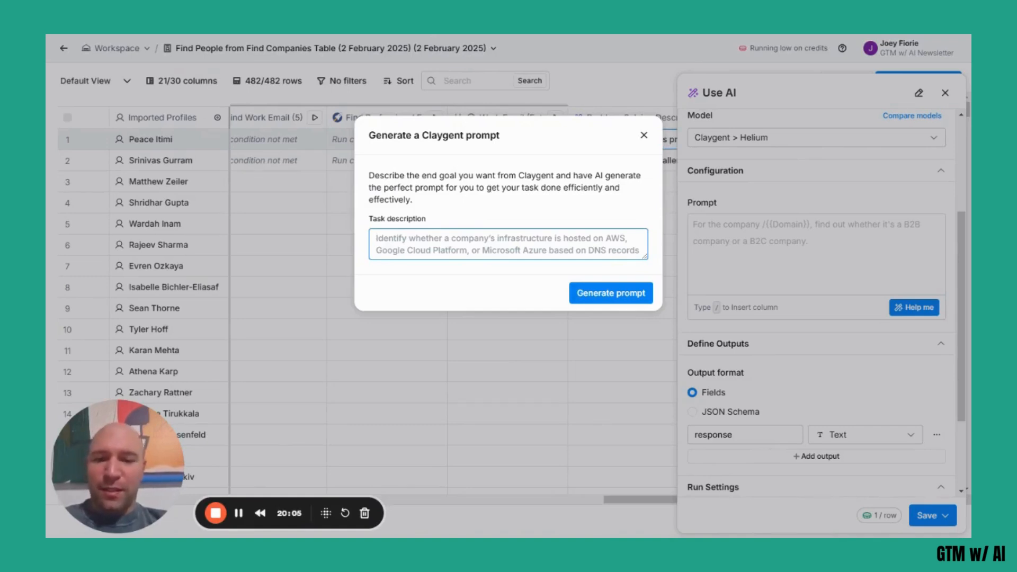
type("You're a saler")
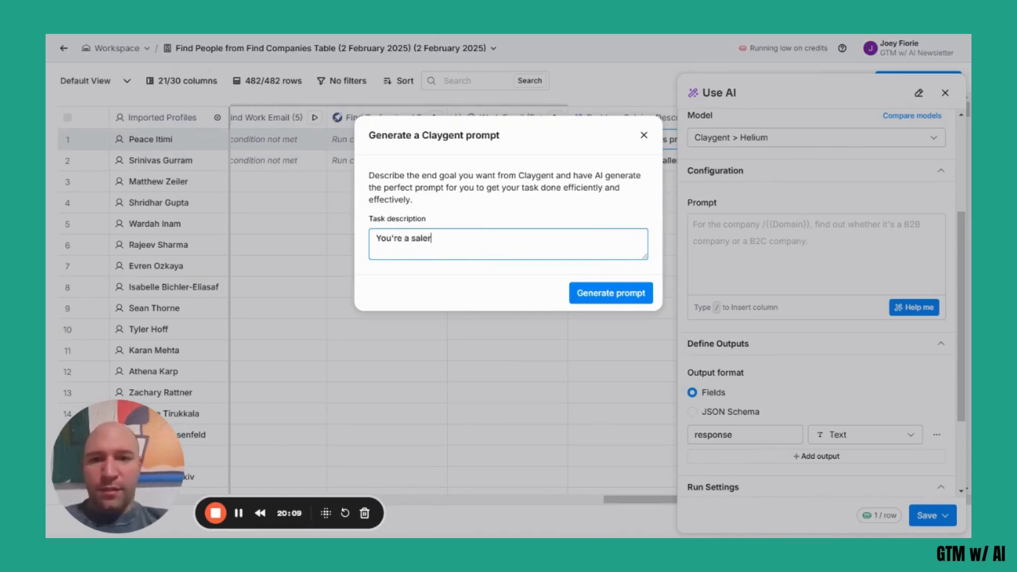
key("BackSpace")
type("person reachin")
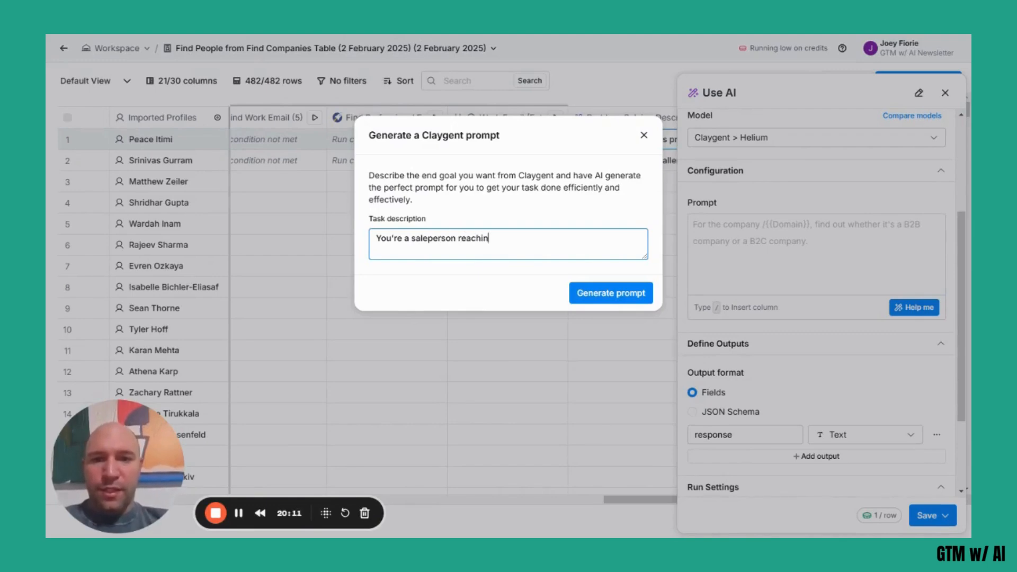
type("g out a propsect")
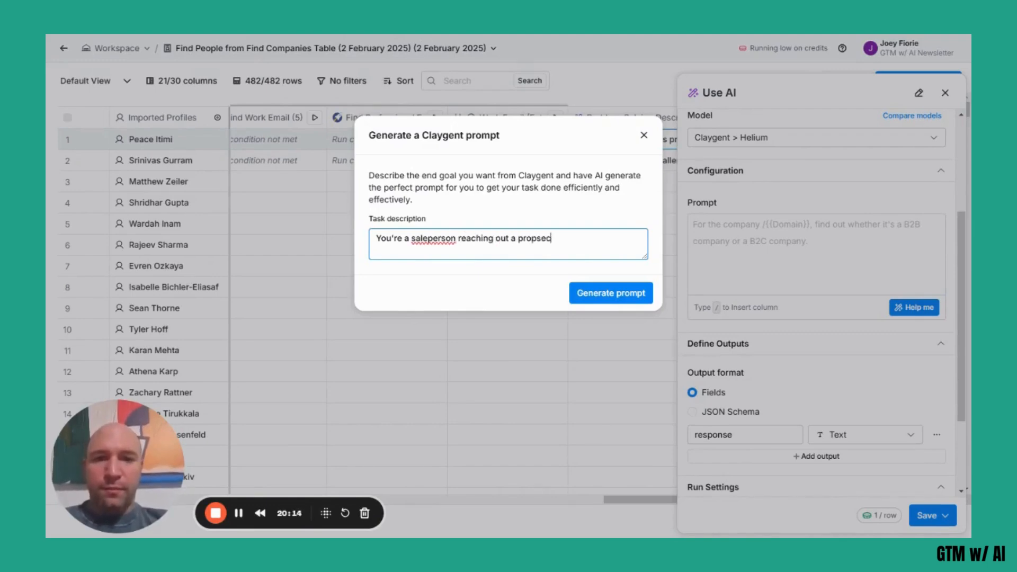
key("BackSpace")
key("BackSpace")
key("BackSpace")
key("BackSpace")
type("ect, write one")
key("BackSpace")
key("BackSpace")
type("ne senten")
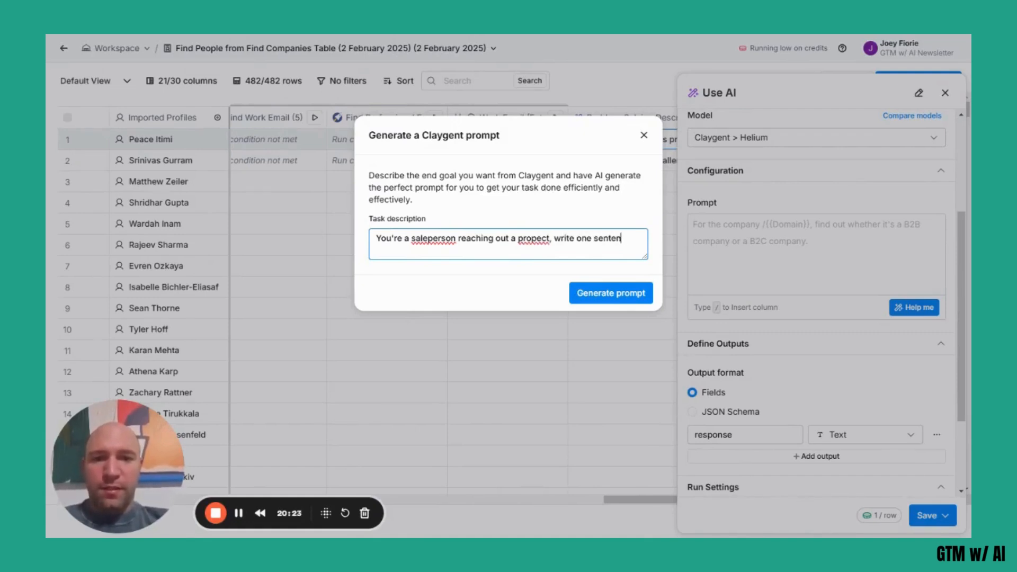
type("ce that starte")
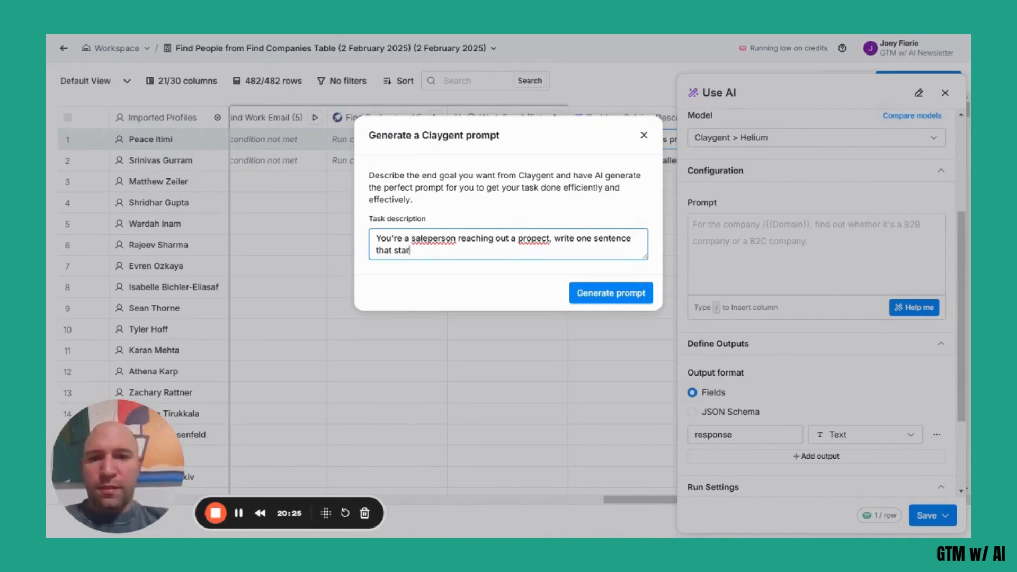
Continue the task description with: that starts with "I noticed that your company helps customers".
key("BackSpace")
type("s with \"I notcie")
key("BackSpace")
key("BackSpace")
key("BackSpace")
type("iced that your c")
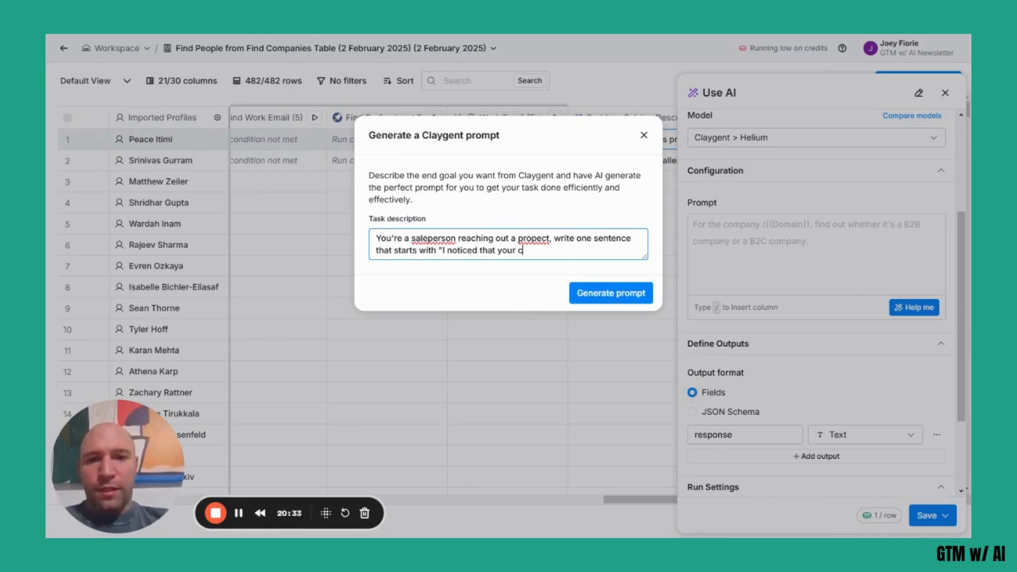
type("ompany help")
type("customers")
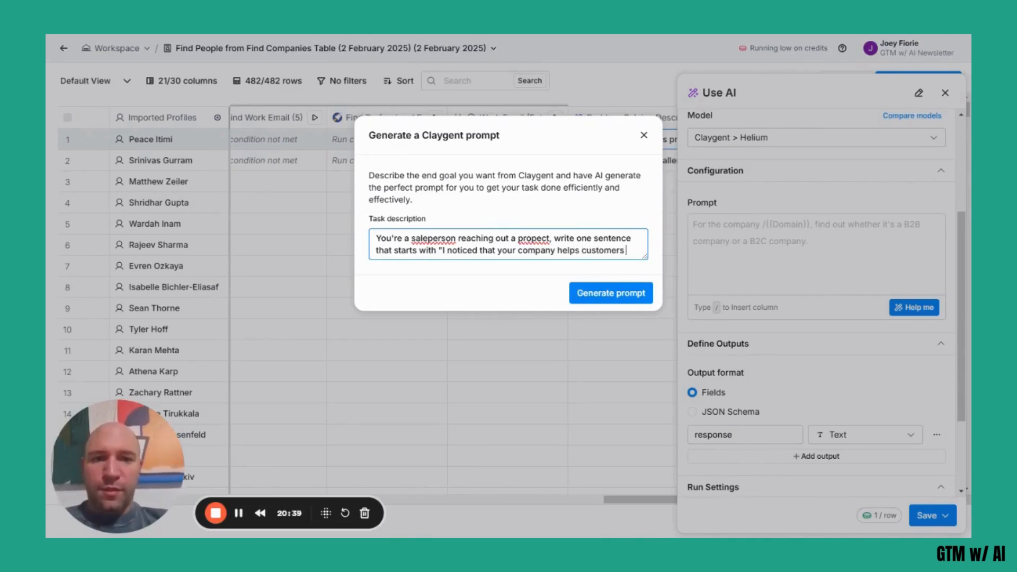
type("\" an")
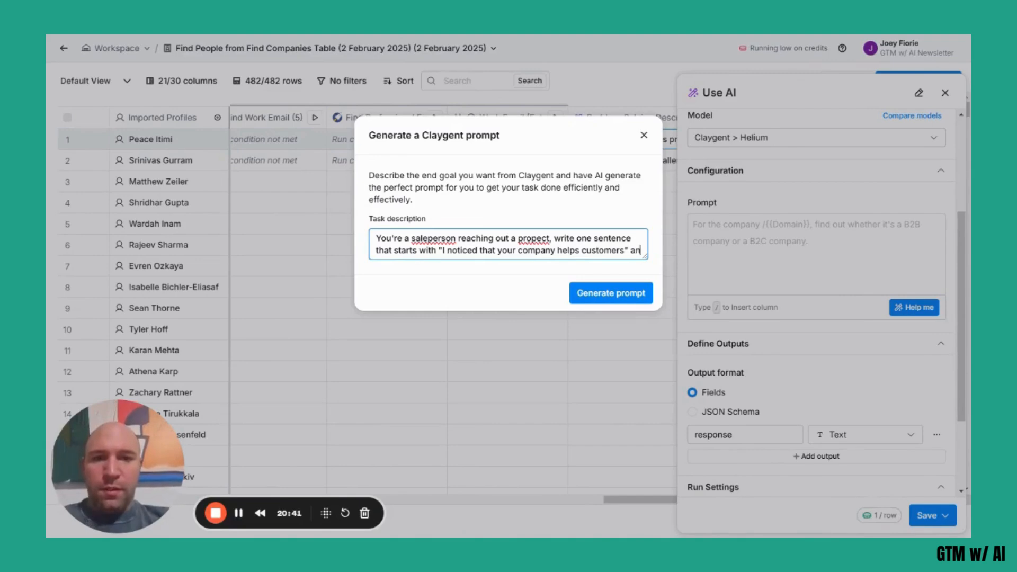
type("d then use the sum")
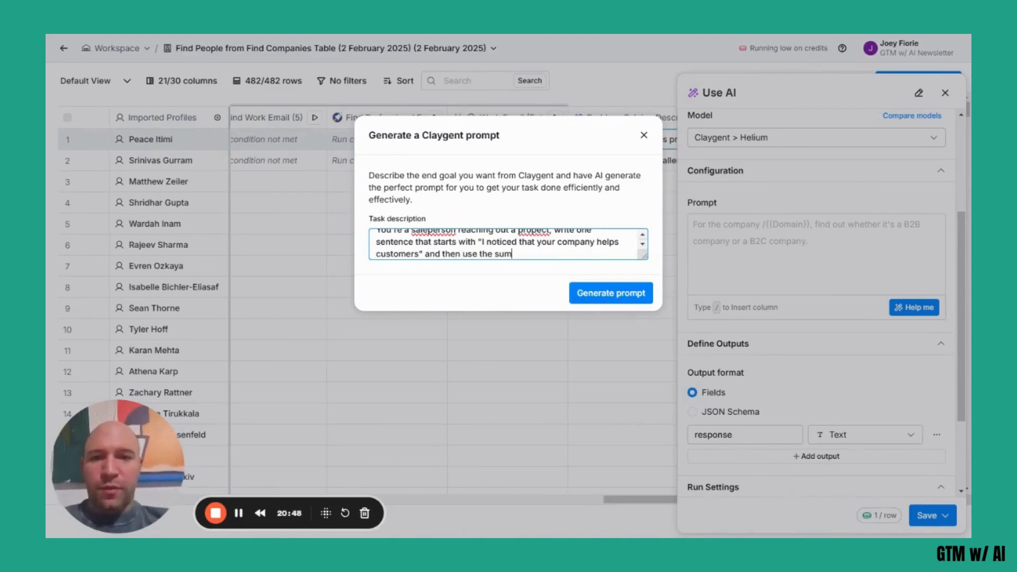
Extend the task description with the instruction "and then use the AI summary column to finish the sentence.".
key("BackSpace")
key("BackSpace")
key("BackSpace")
type("AI summ")
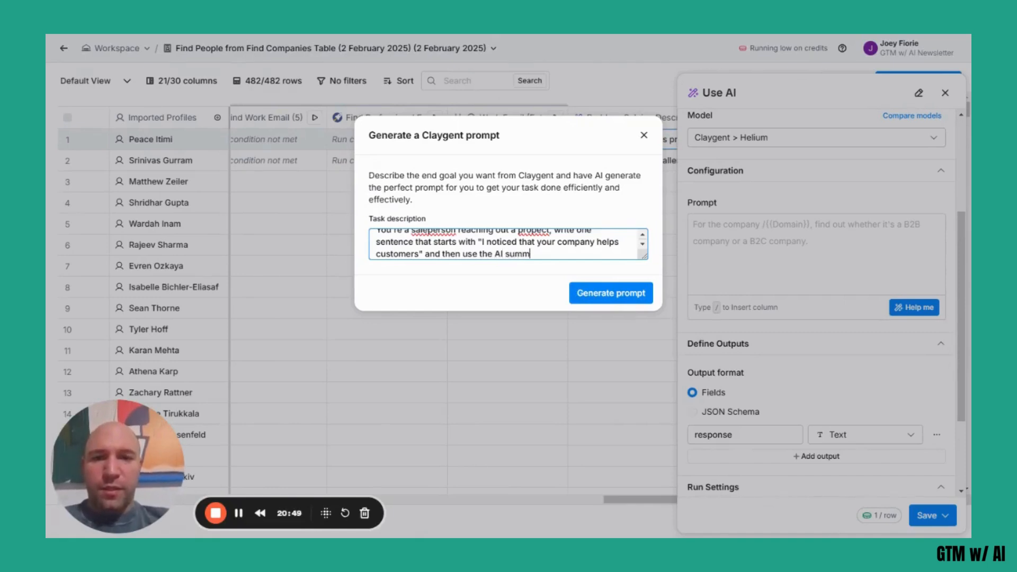
type("ary column ")
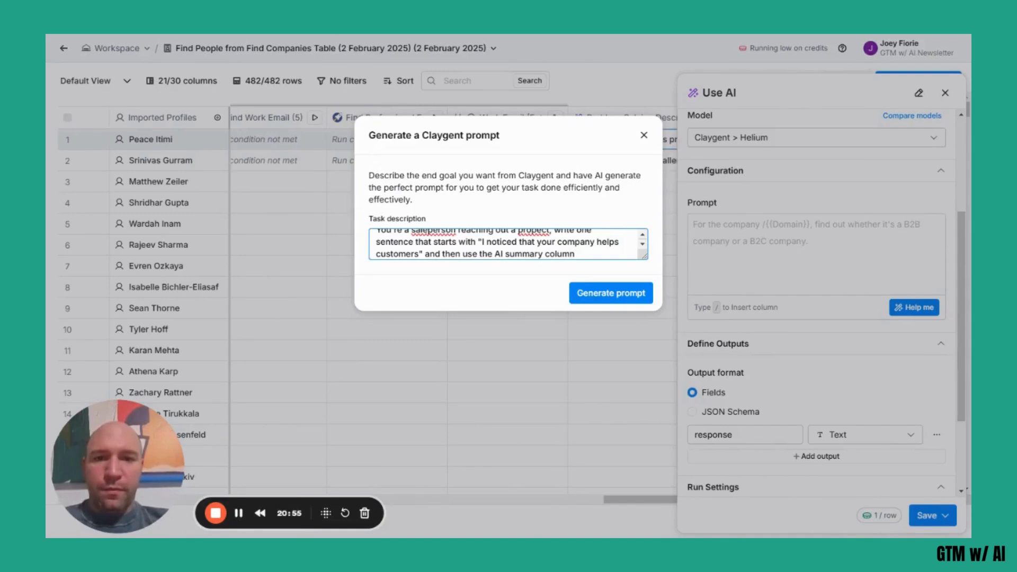
type("to finish the se")
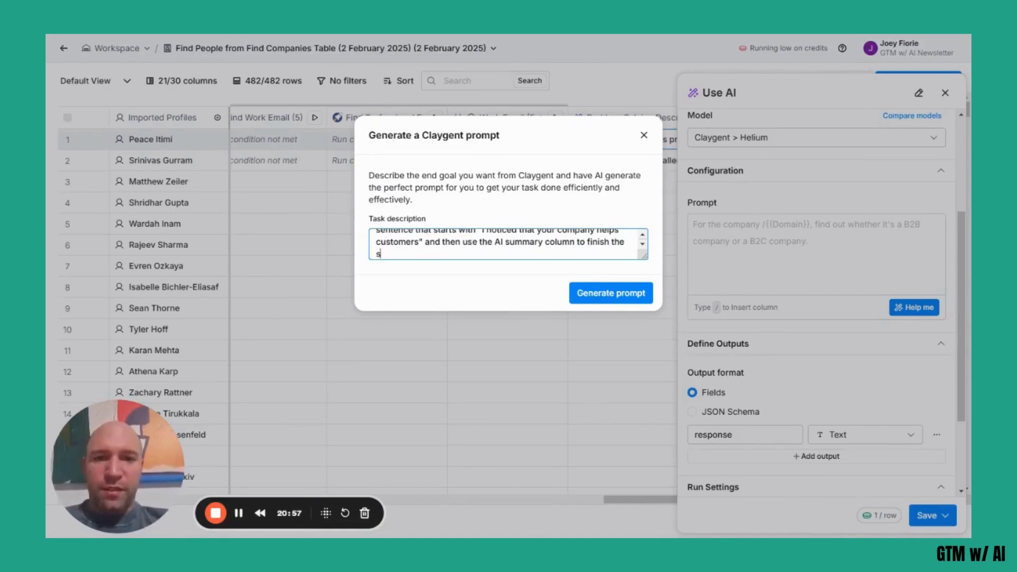
type("ntence. keep the senten")
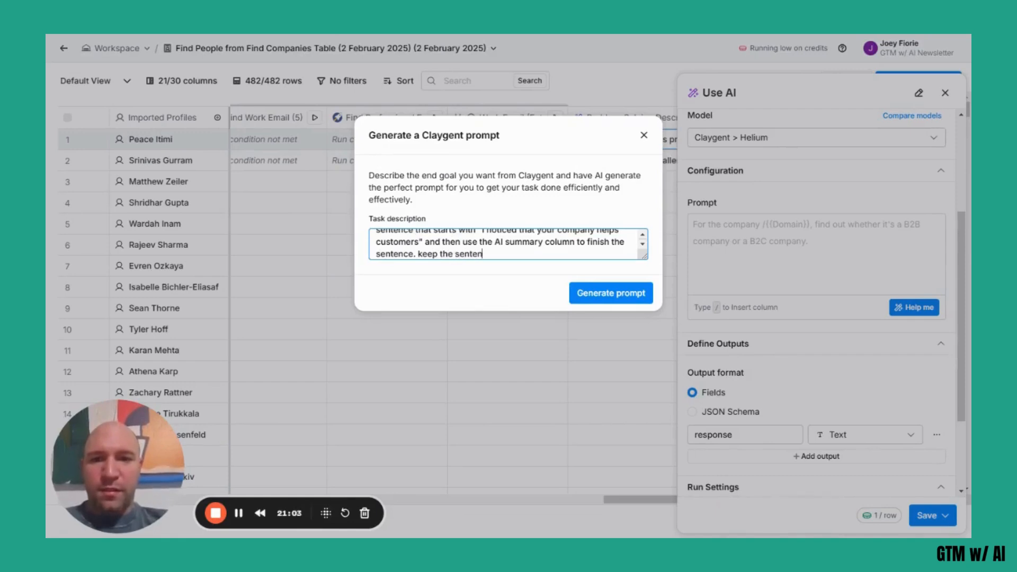
type("ce just 15")
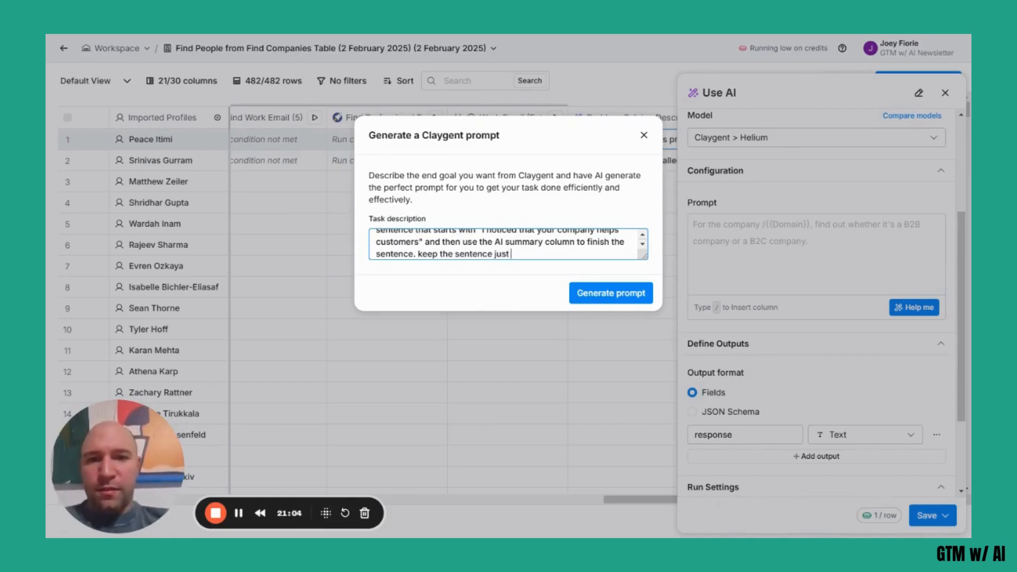
Finish the task description with "keep the sentence about 15 words." and generate the Claygent prompt.
key("BackSpace")
key("BackSpace")
key("BackSpace")
key("BackSpace")
key("BackSpace")
key("BackSpace")
key("BackSpace")
key("BackSpace")
type("about 15 words.")
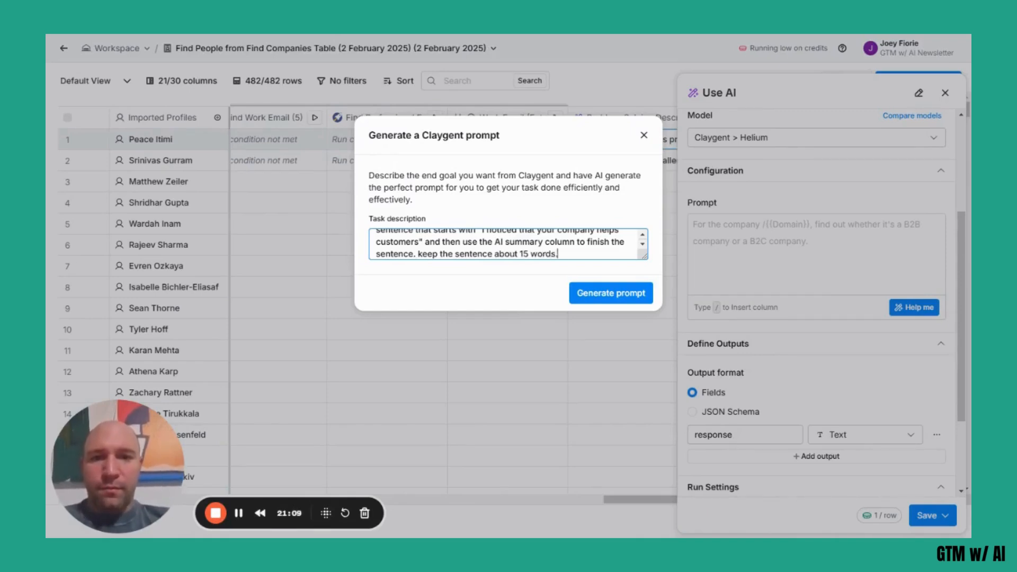
left_click(602, 294)
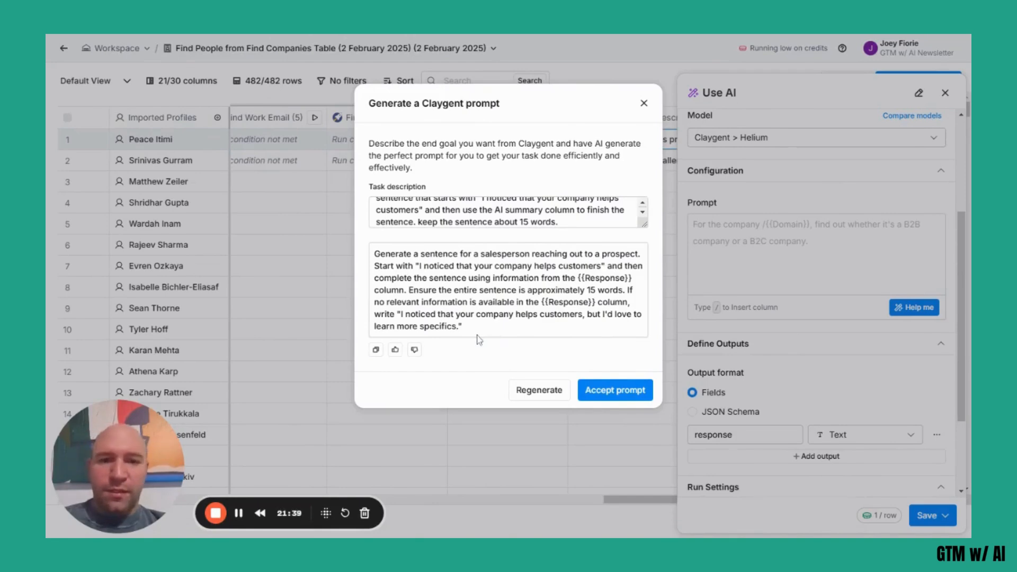
Add "If no relevant information is available, leave the column blank." to the task description and regenerate the prompt.
left_click_drag(464, 329, 456, 329)
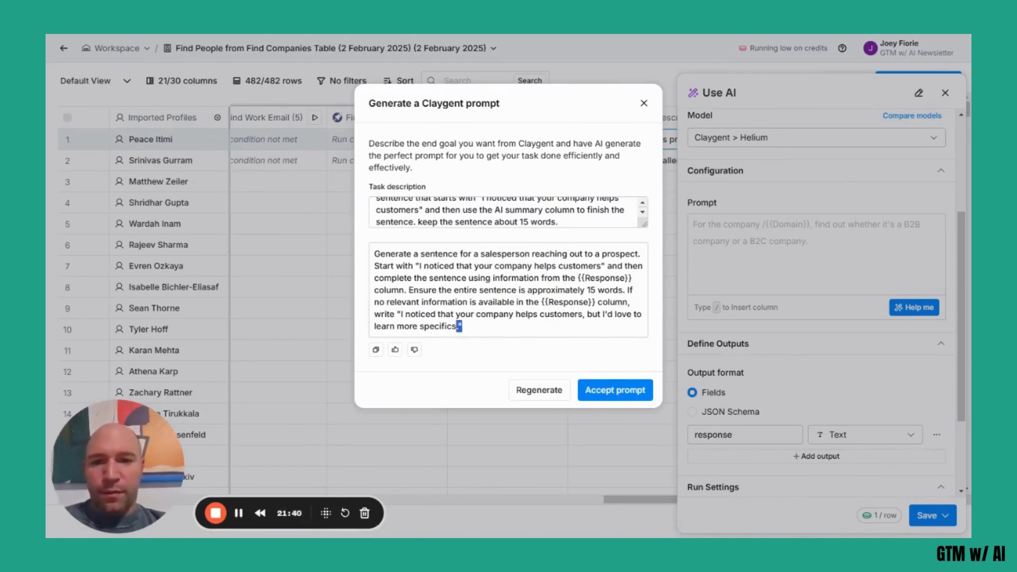
left_click(514, 334)
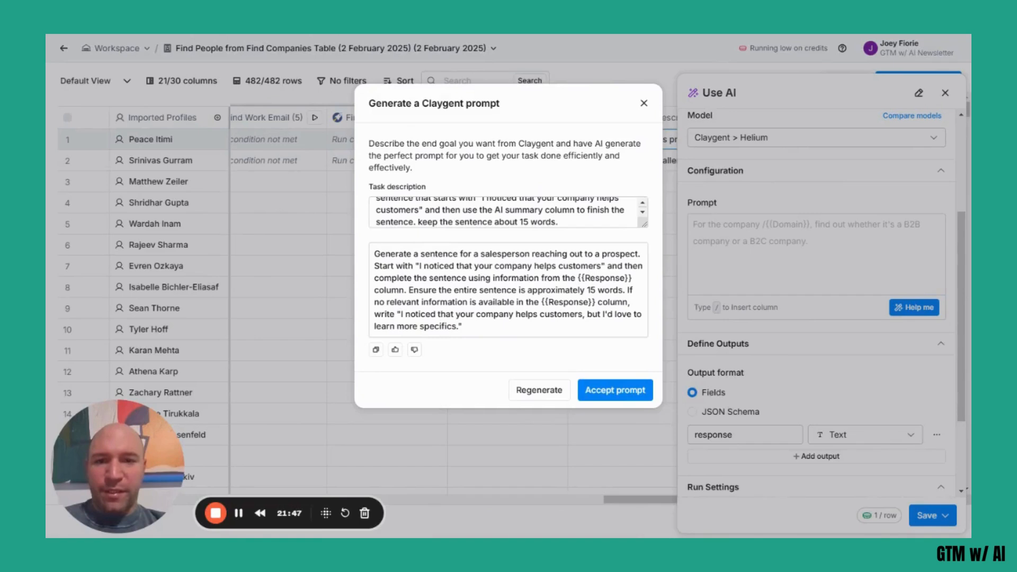
left_click_drag(540, 332, 599, 302)
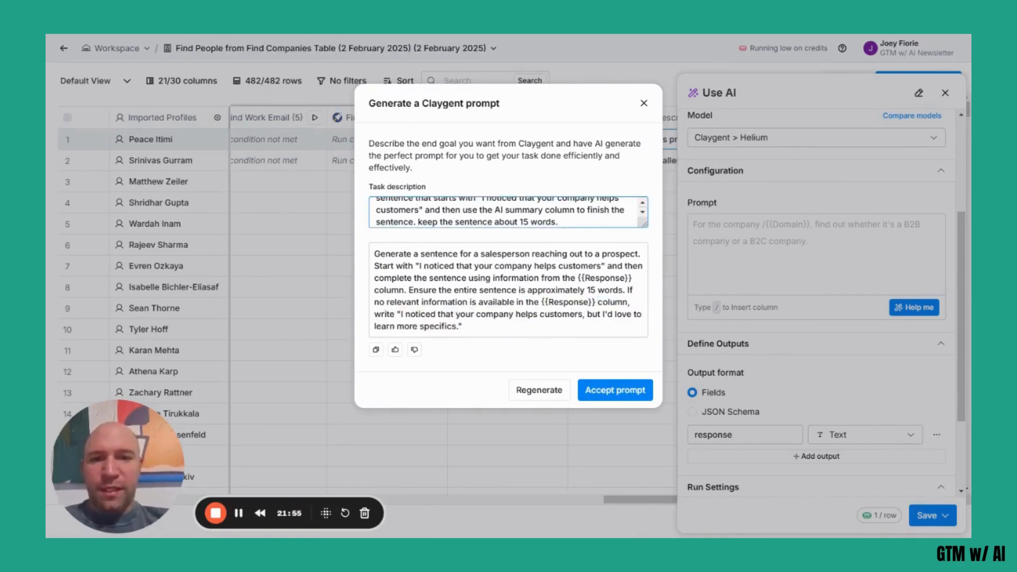
type("If no rel")
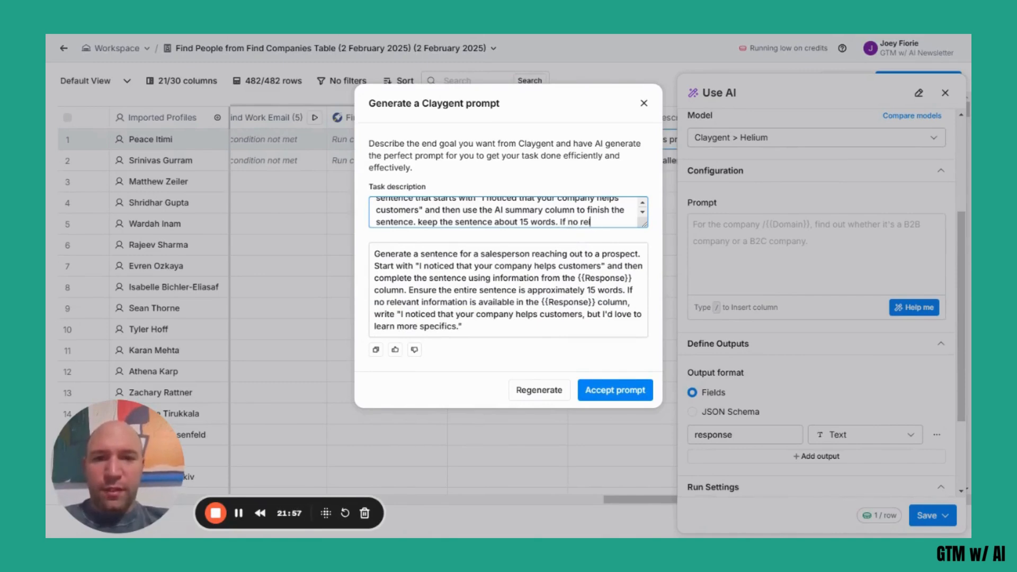
type("evant information is a")
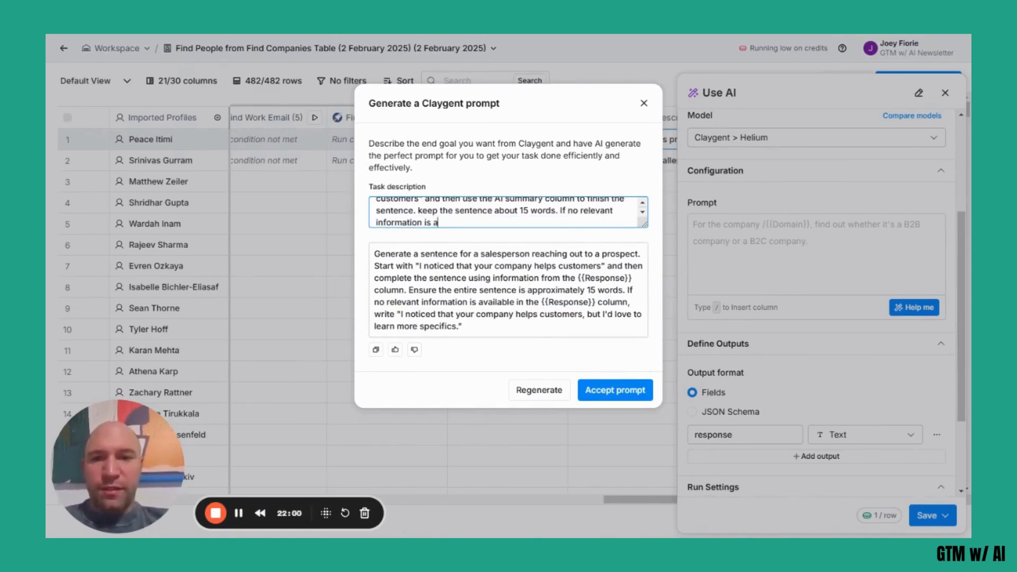
type("vailable,")
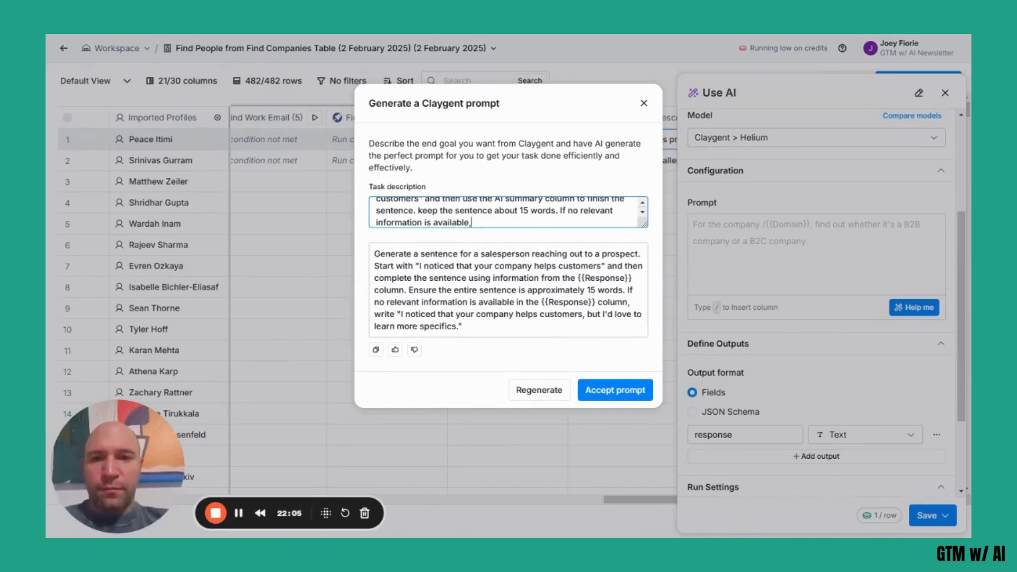
type(" leave the column ")
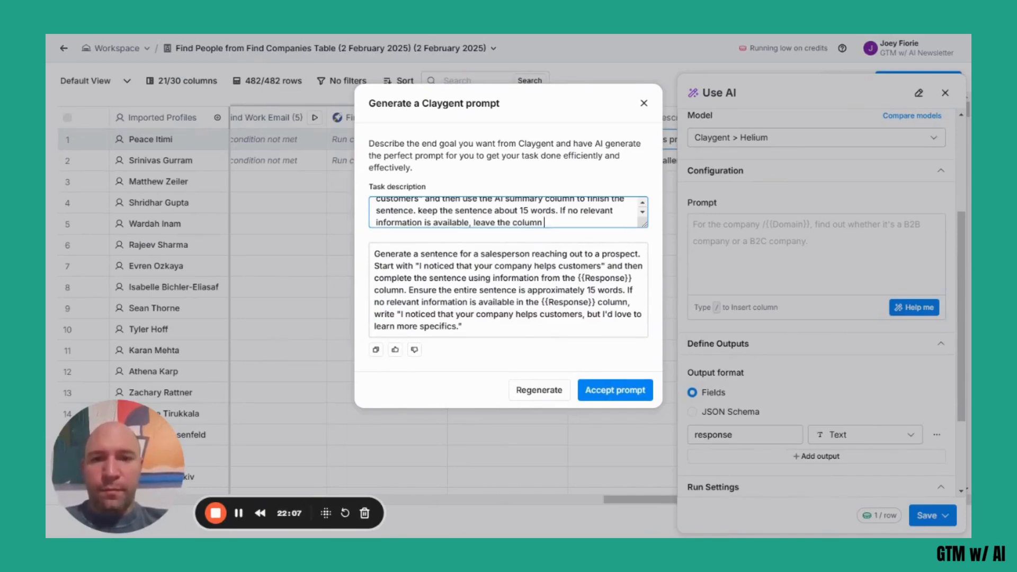
type("blank.")
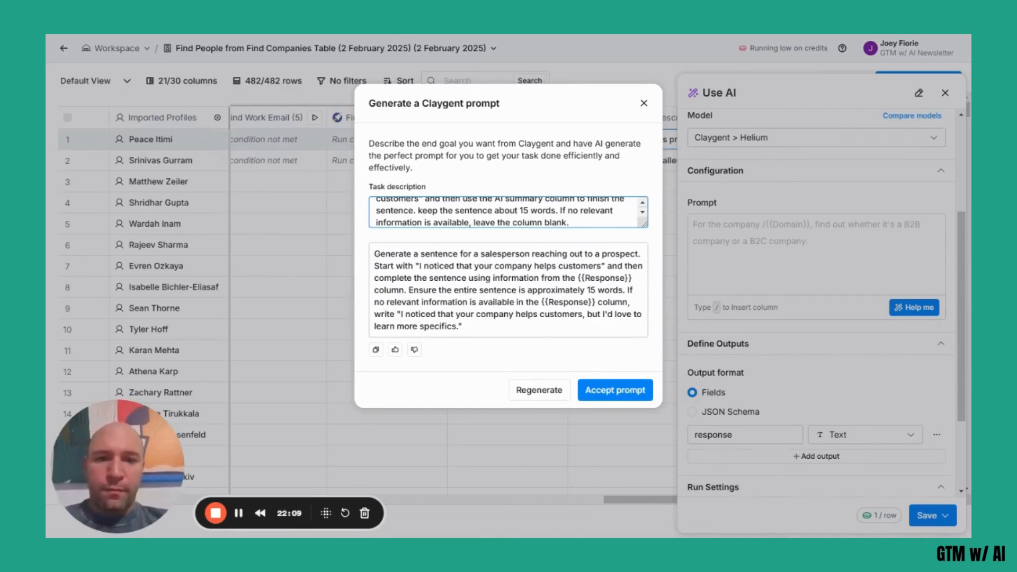
left_click(526, 392)
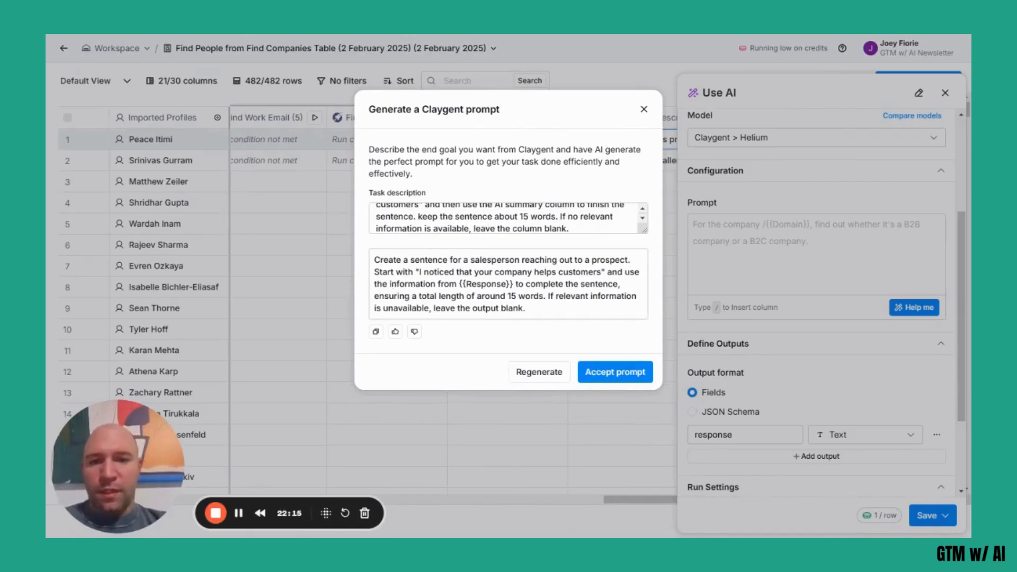
Accept the regenerated prompt, check the output and run settings, and save the AI column without running it.
left_click(615, 373)
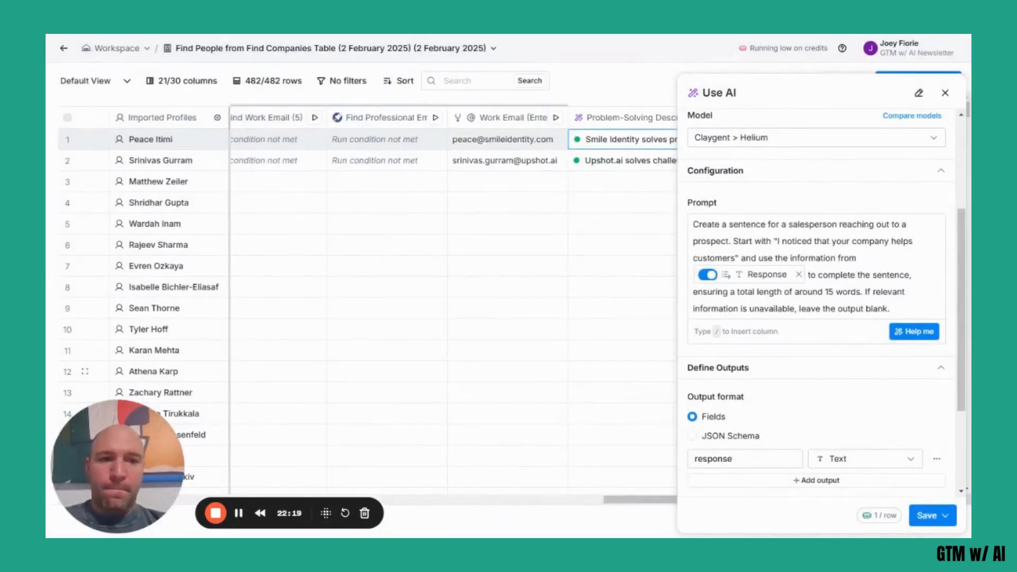
scroll(787, 365, "down", 3)
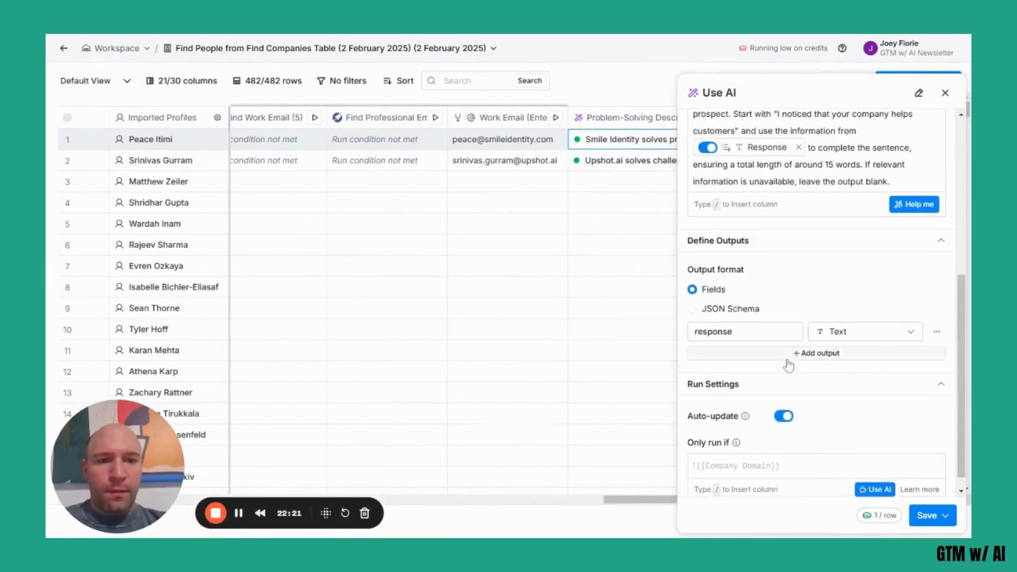
scroll(789, 365, "up", 3)
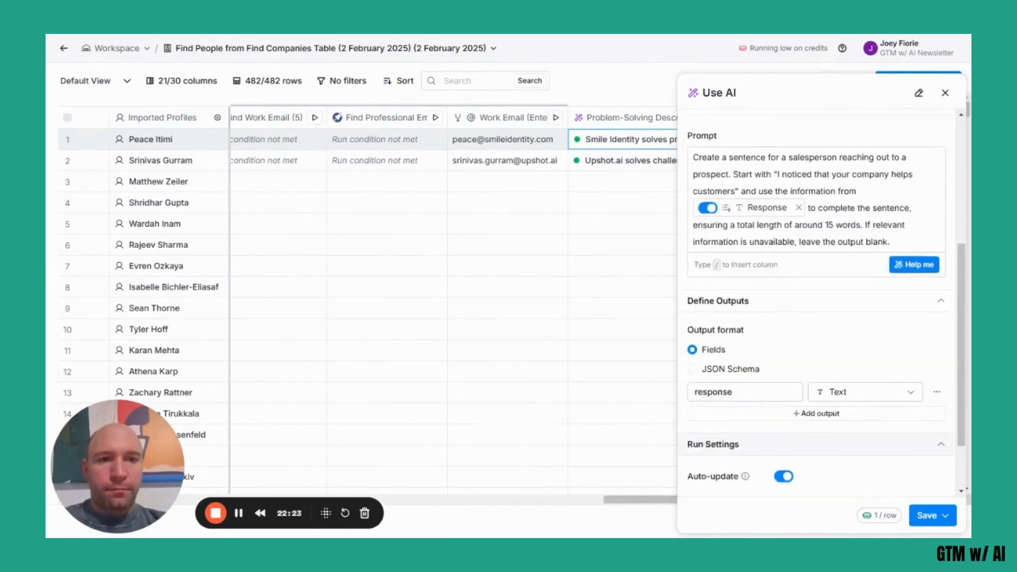
left_click(946, 517)
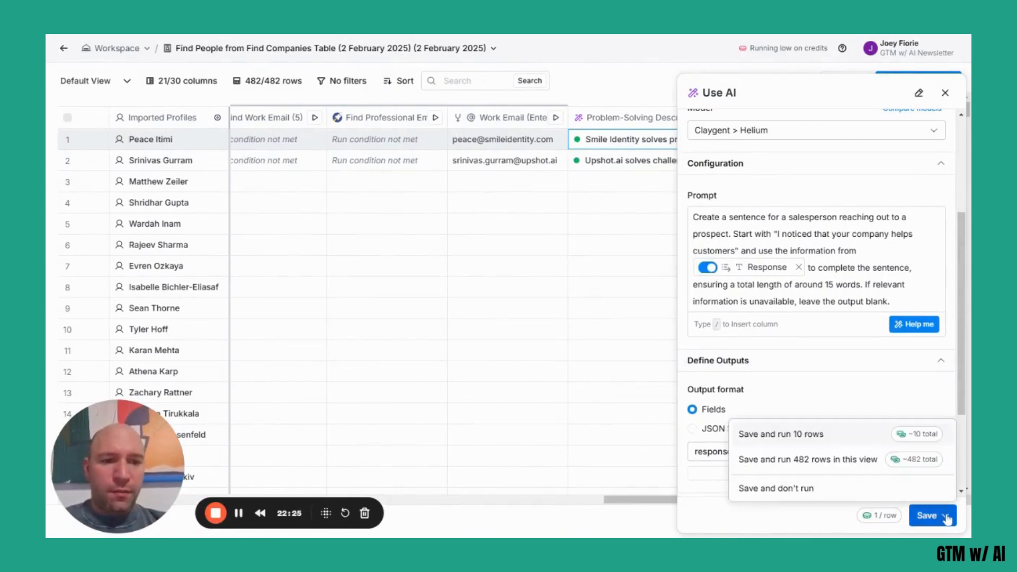
left_click(800, 490)
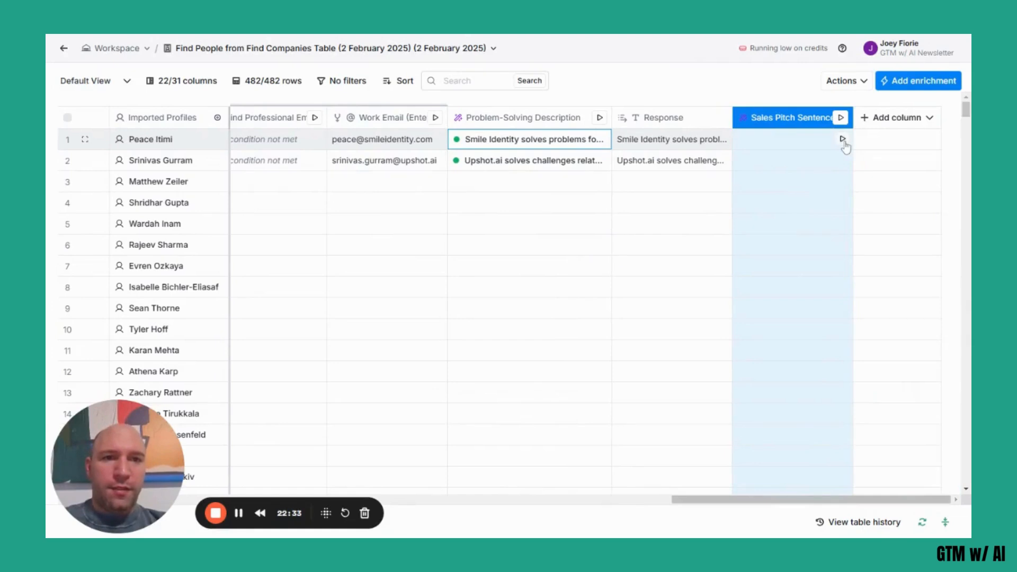
Run the Sales Pitch Sentence column for the first two rows only and widen that column.
left_click(842, 139)
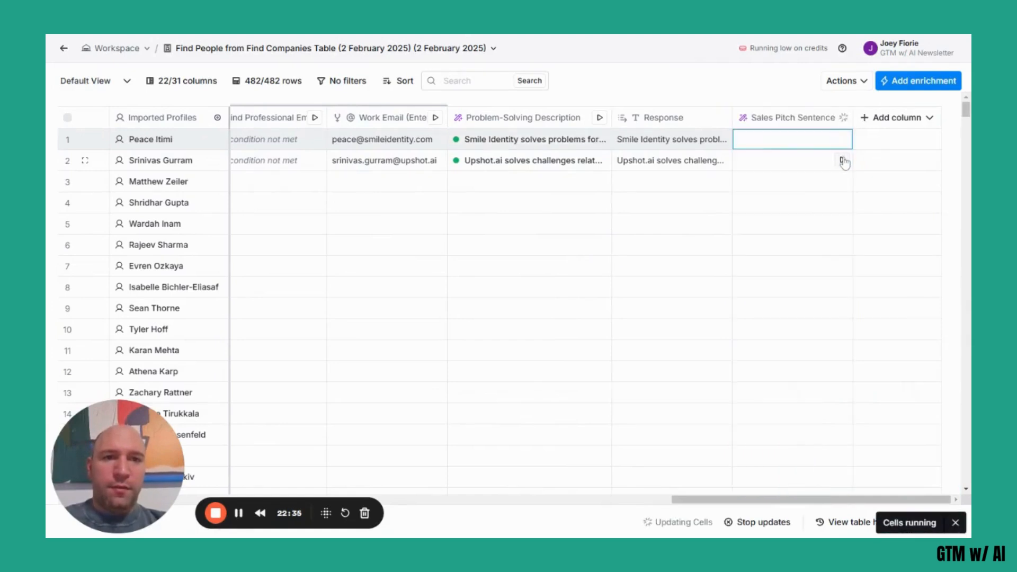
left_click(843, 161)
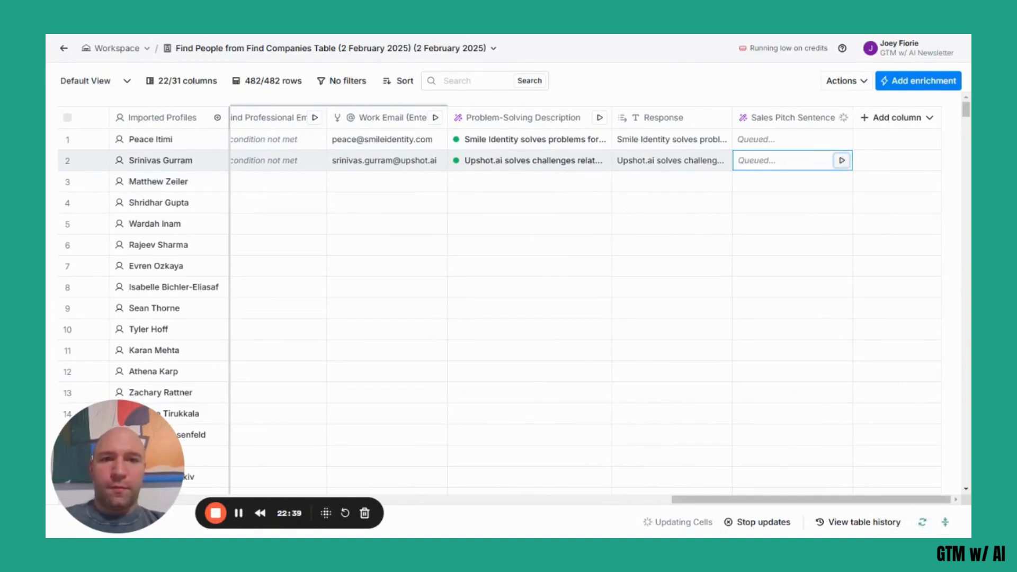
mouse_move(854, 113)
left_click_drag(854, 113, 881, 113)
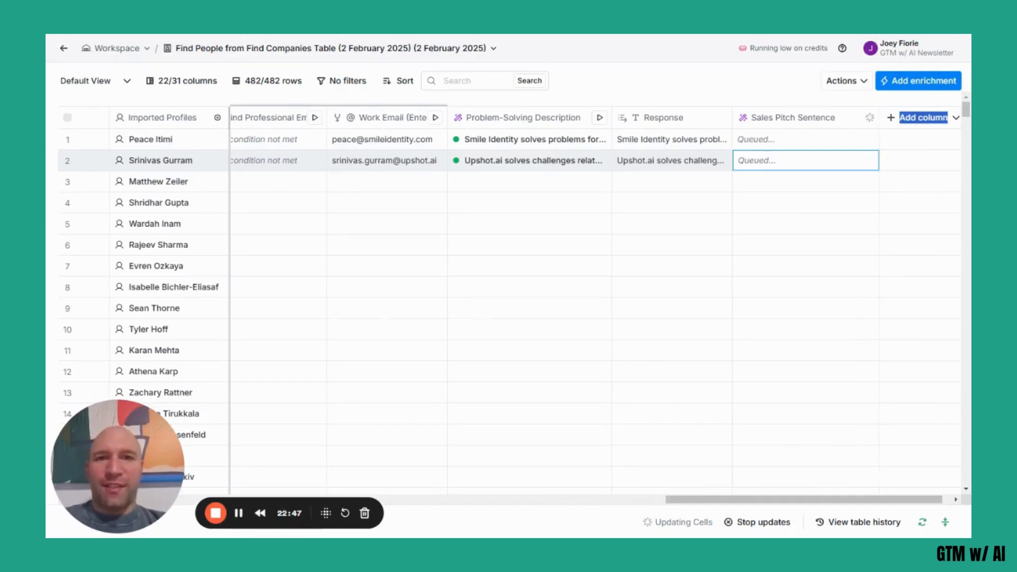
Read the full generated response and reasoning in the Sales Pitch Sentence cell details for the first two rows.
left_click(811, 141)
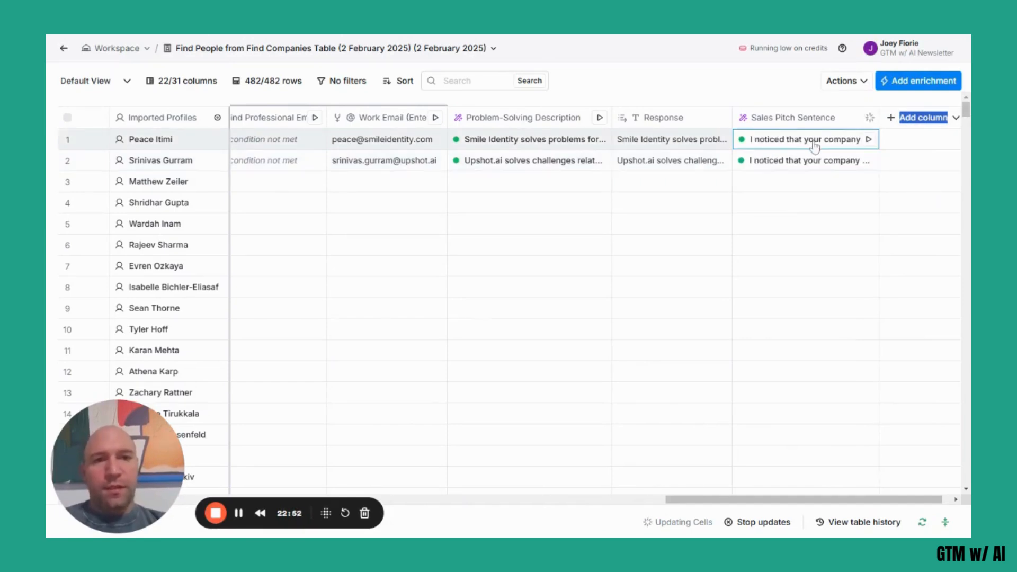
left_click(813, 142)
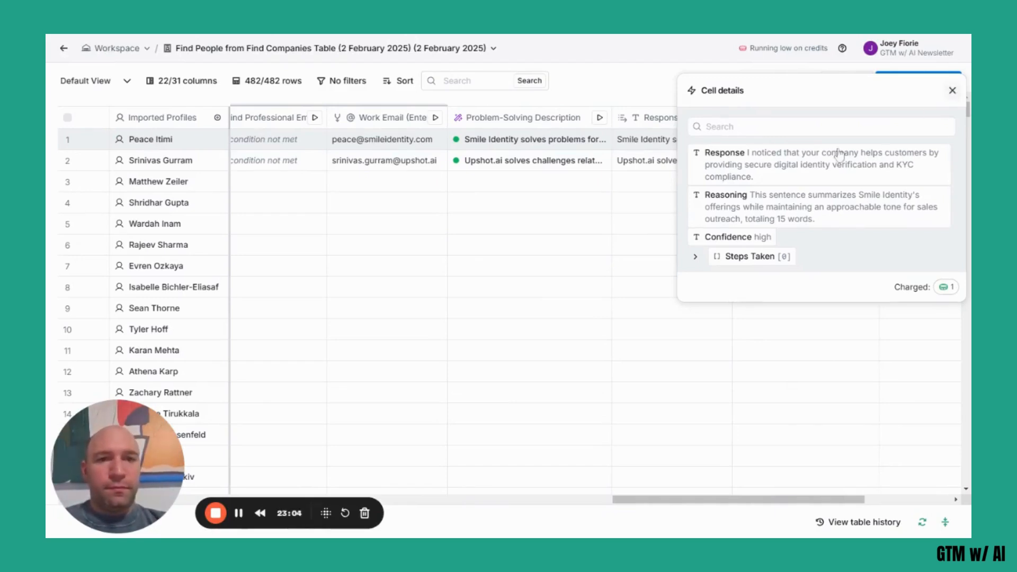
left_click(952, 91)
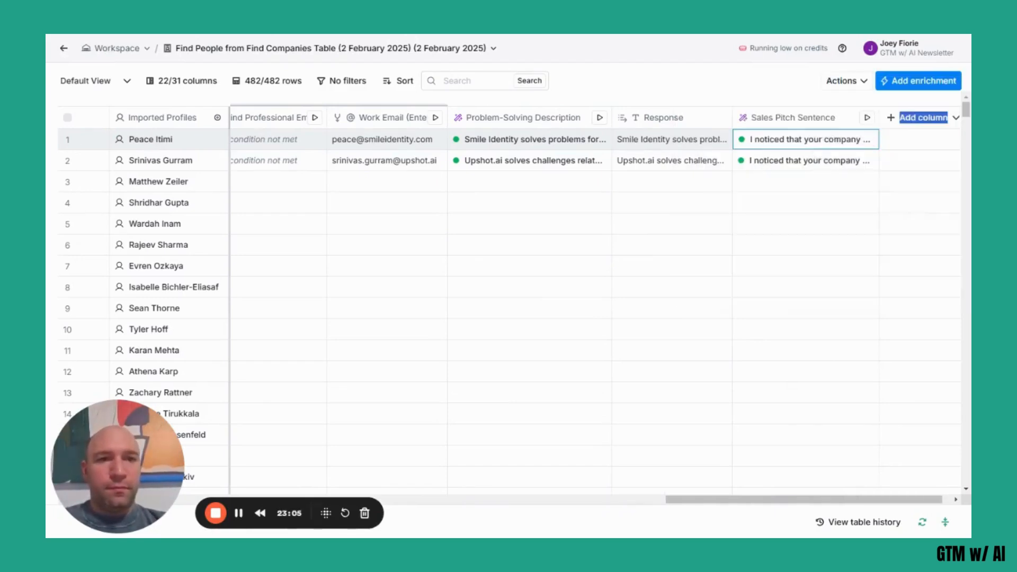
left_click(789, 162)
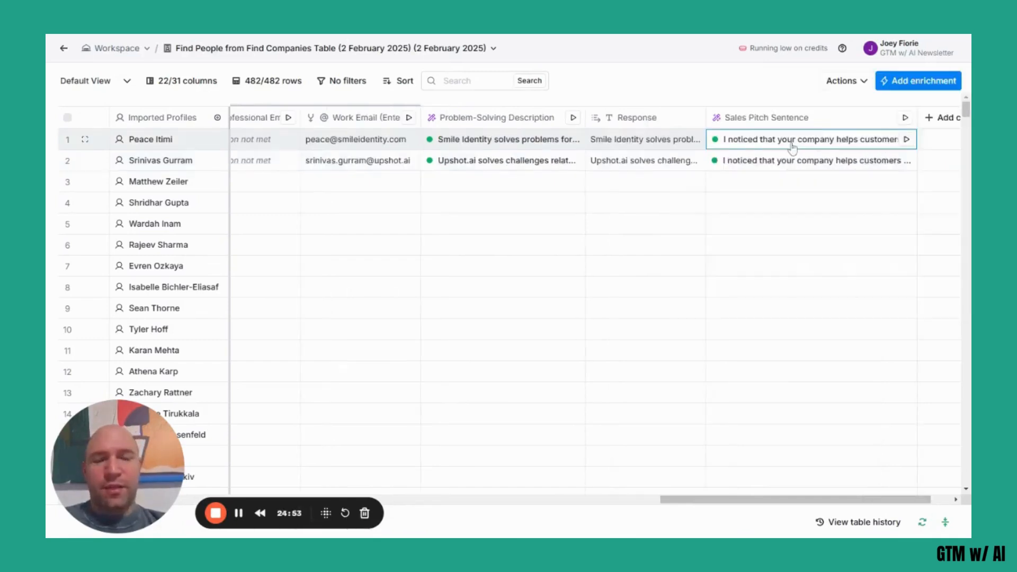
left_click(793, 143)
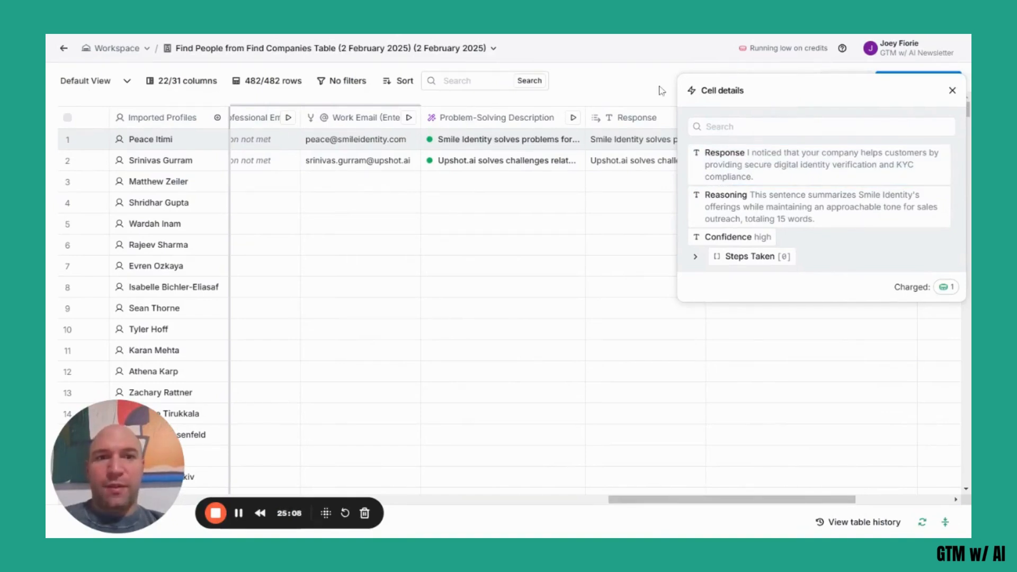
left_click(952, 91)
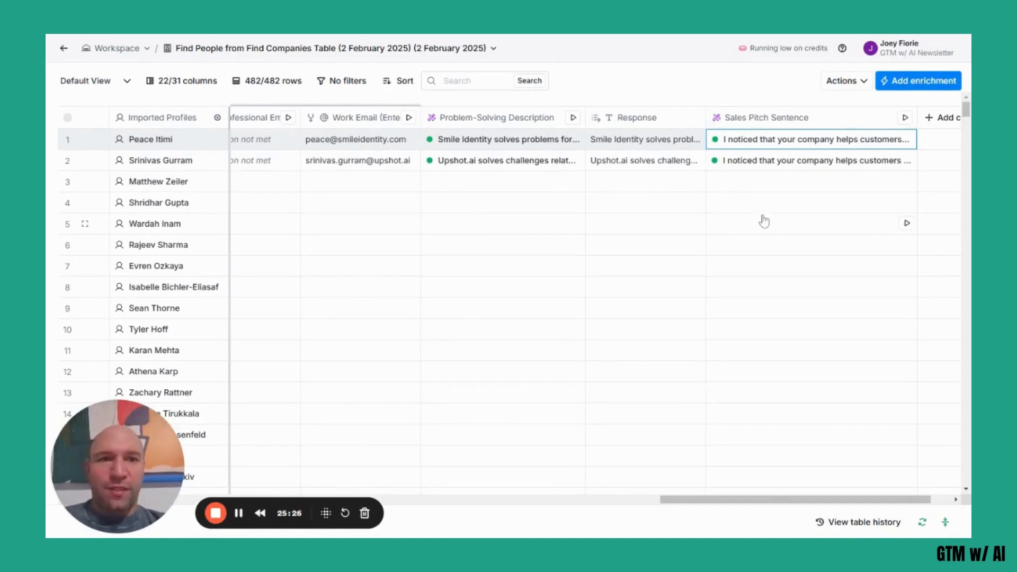
Review the table's columns from contact details through the work email waterfall and Problem-Solving Description to Sales Pitch Sentence.
scroll(763, 220, "left", 5)
scroll(763, 221, "left", 10)
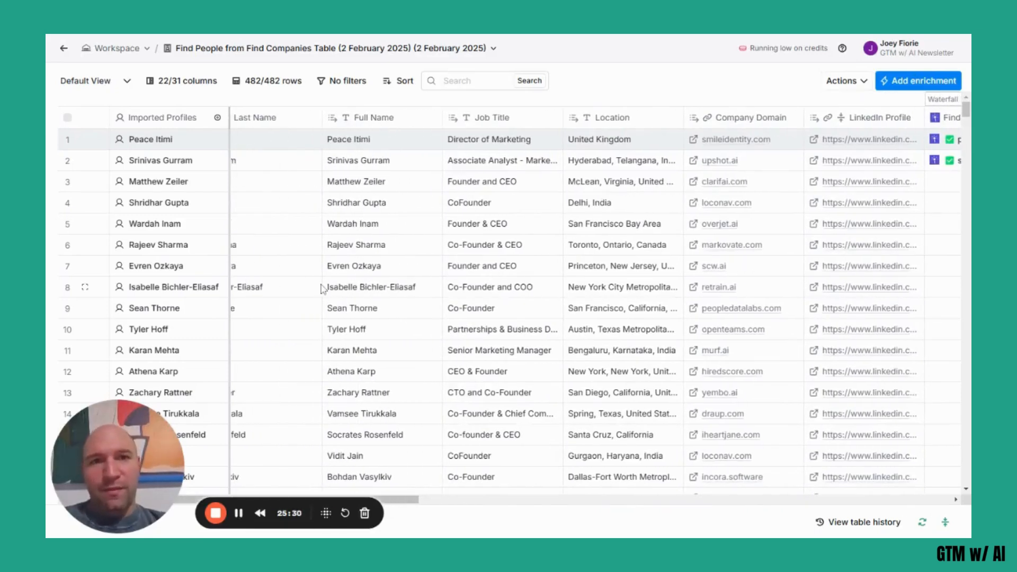
scroll(371, 212, "right", 10)
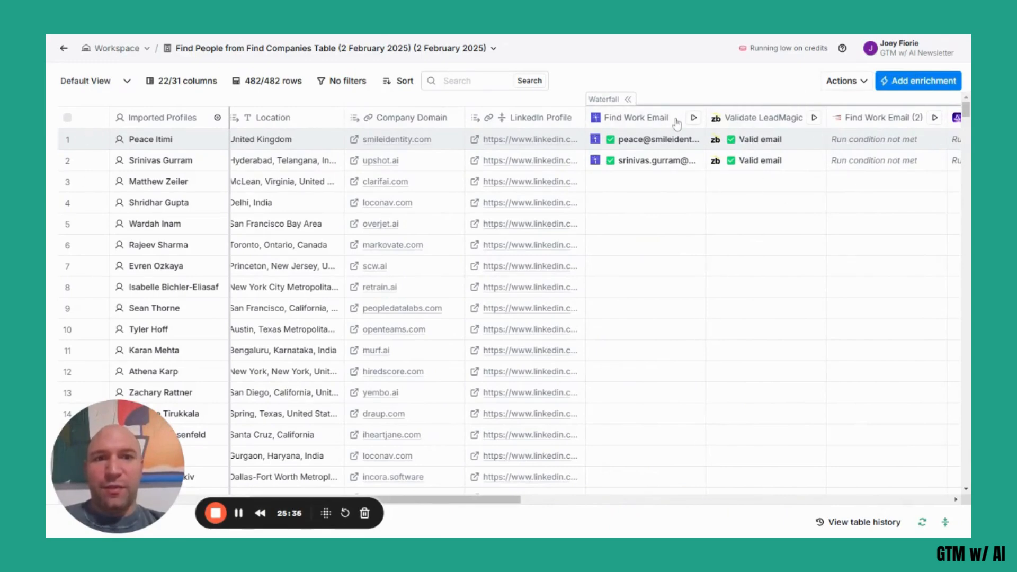
scroll(805, 249, "right", 3)
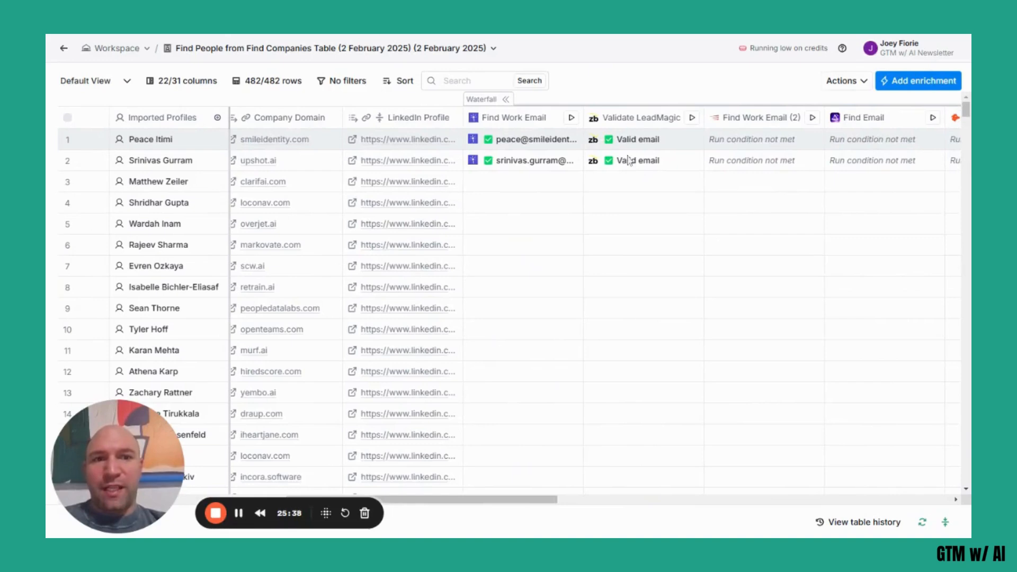
scroll(759, 338, "right", 8)
scroll(759, 338, "right", 10)
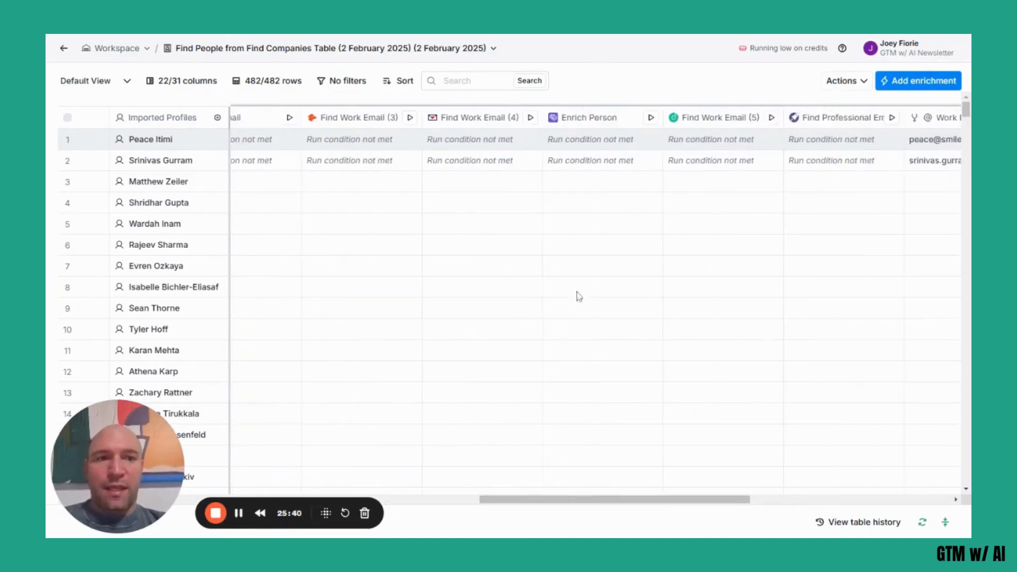
scroll(772, 261, "right", 5)
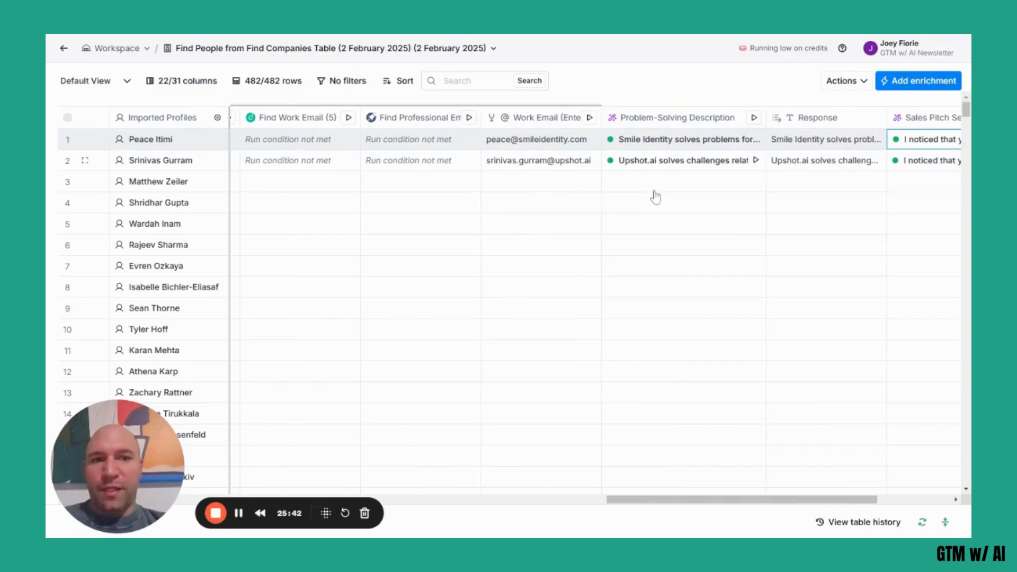
scroll(841, 208, "right", 5)
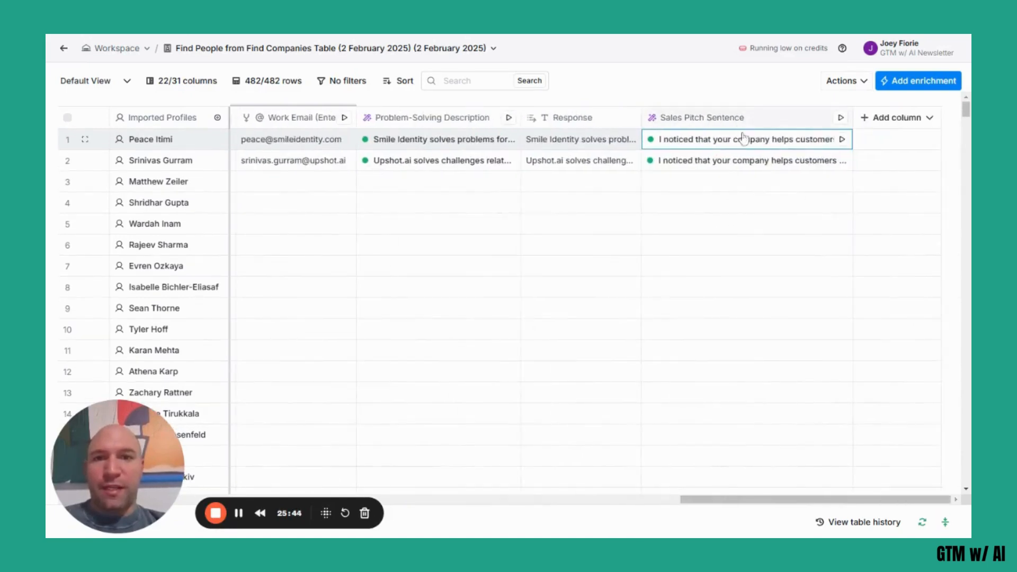